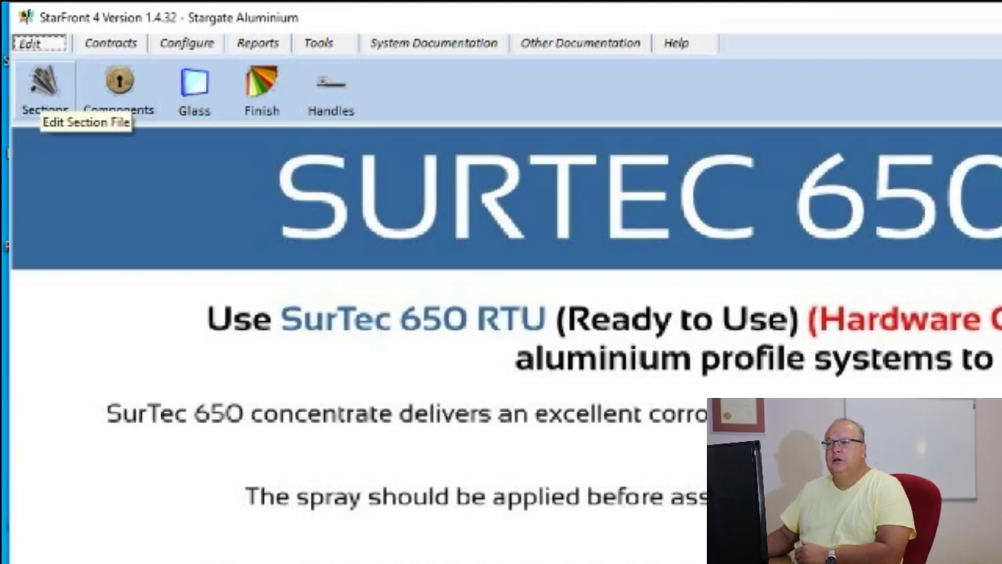
# Step: Open the section file for editing and filter the sections to the Swift28 system, Crealco Swift 28 Window
pyautogui.click(43, 93)
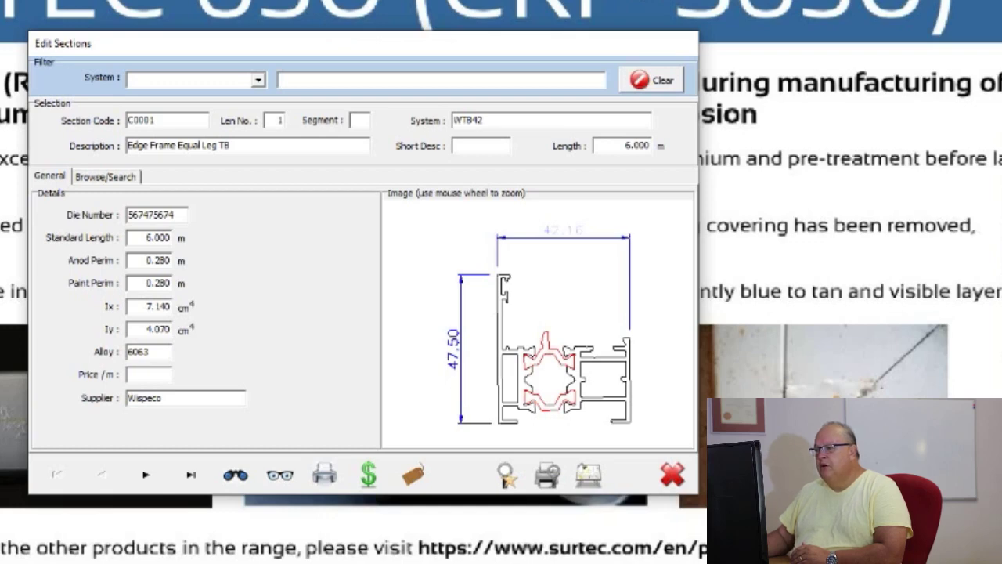
pyautogui.click(257, 80)
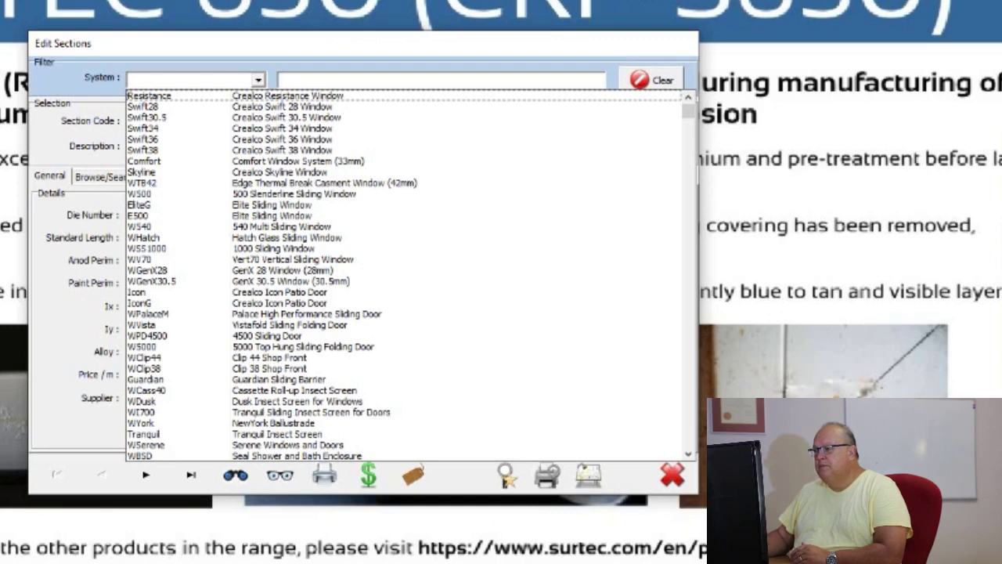
pyautogui.press('Down')
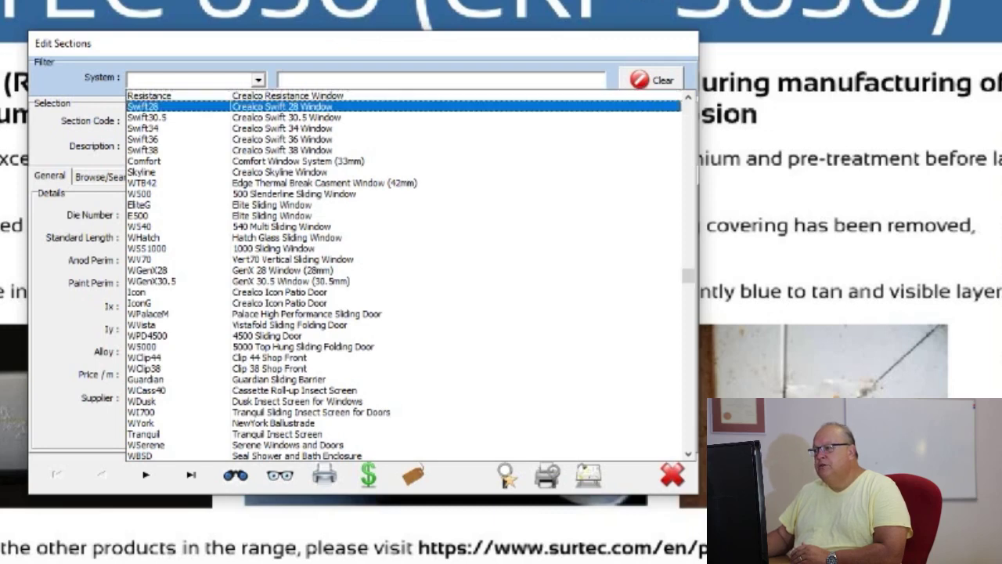
pyautogui.press('Return')
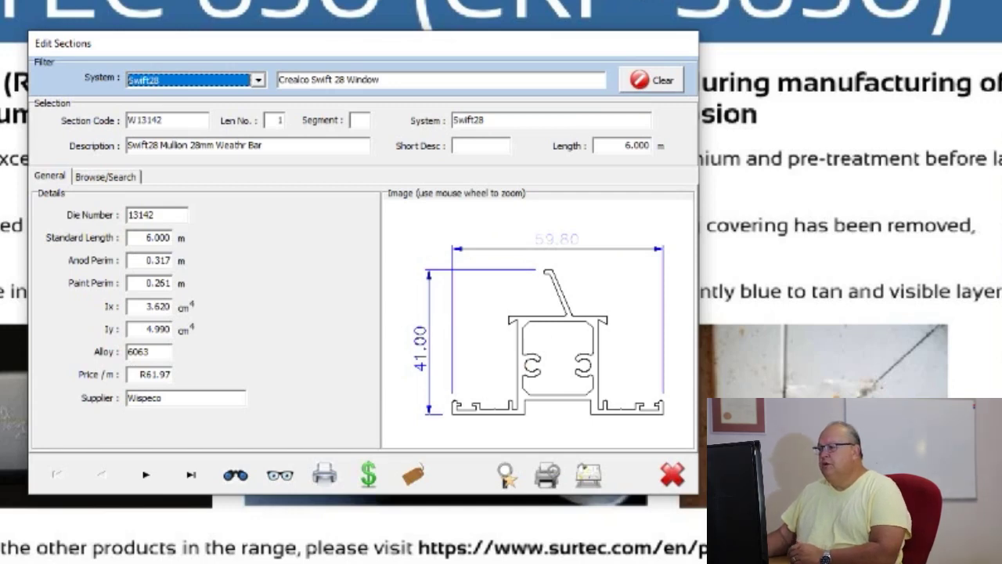
pyautogui.press('Tab')
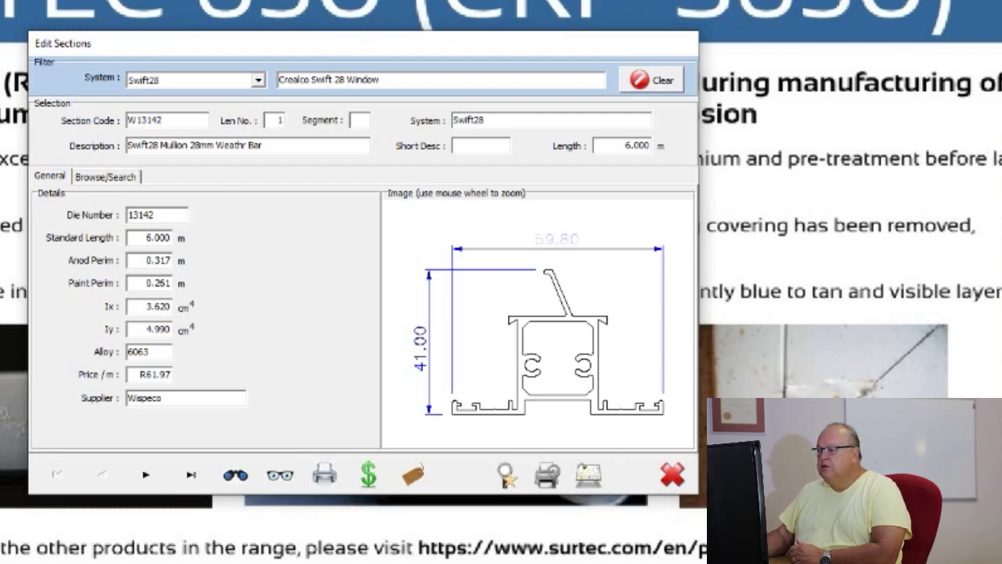
# Step: Examine the profile drawing of the Swift28 Mullion 28mm Weathr Bar section in close-up detail
pyautogui.scroll(5, 538, 313)
pyautogui.scroll(-5, 537, 313)
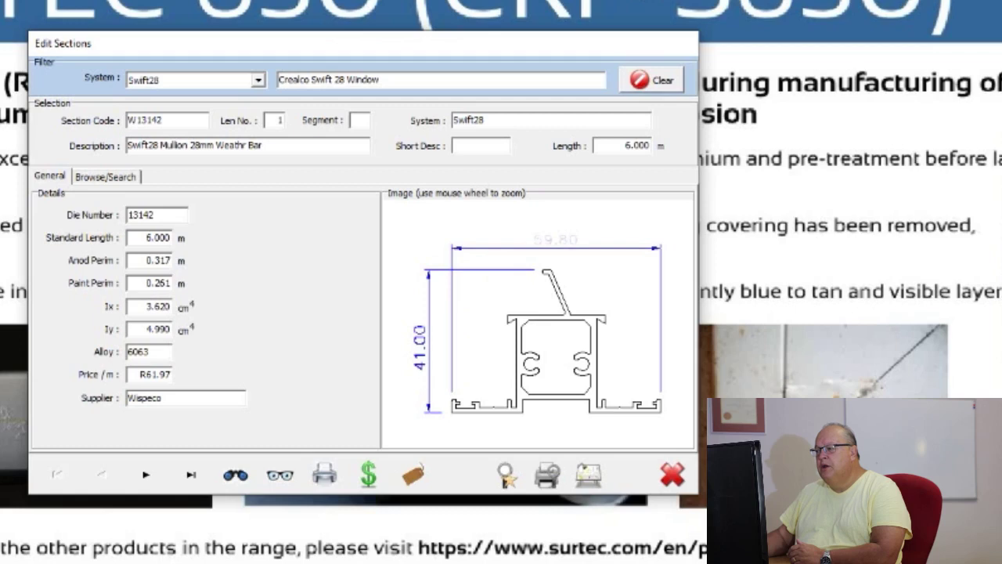
pyautogui.scroll(5, 537, 313)
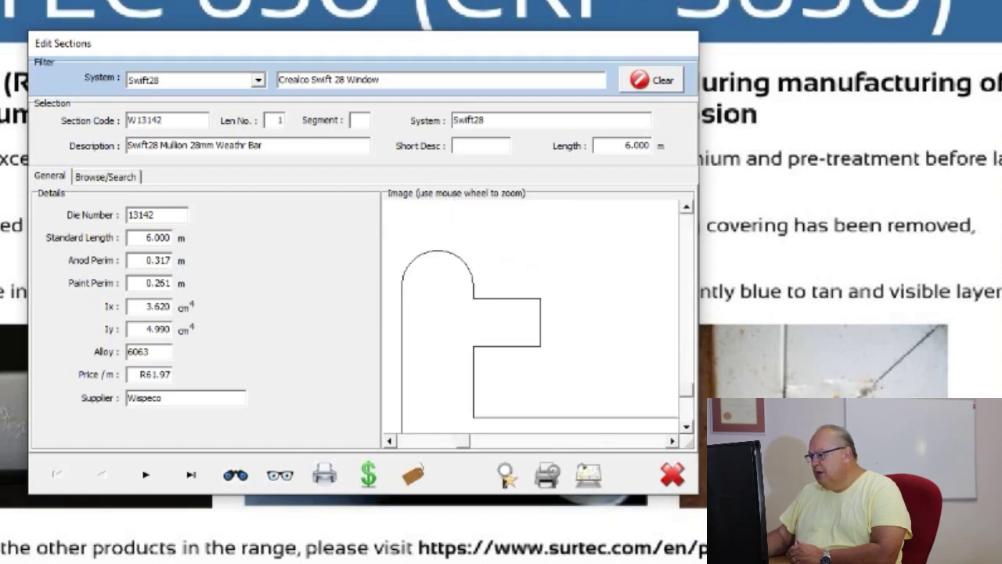
pyautogui.scroll(-2, 537, 313)
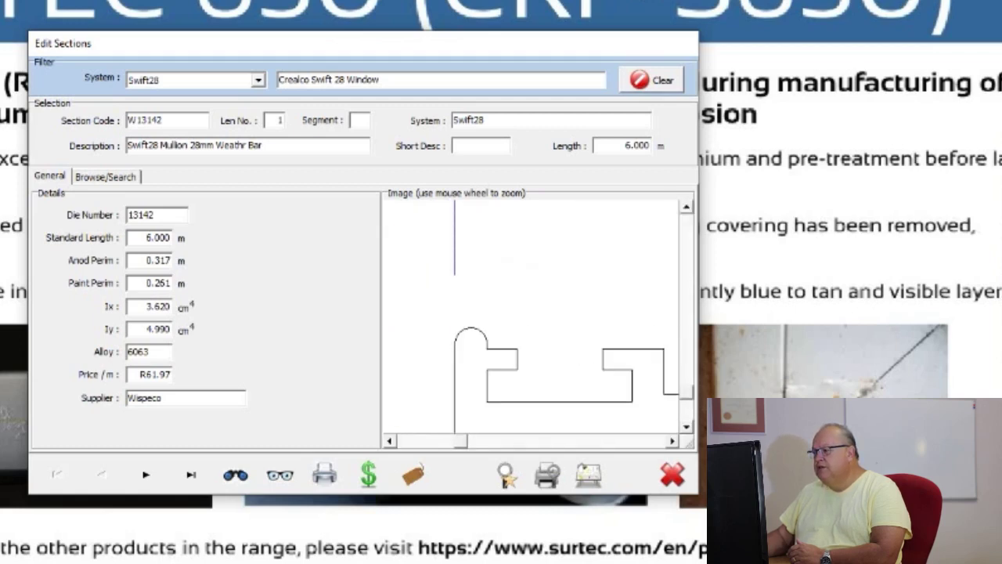
pyautogui.scroll(-3, 537, 313)
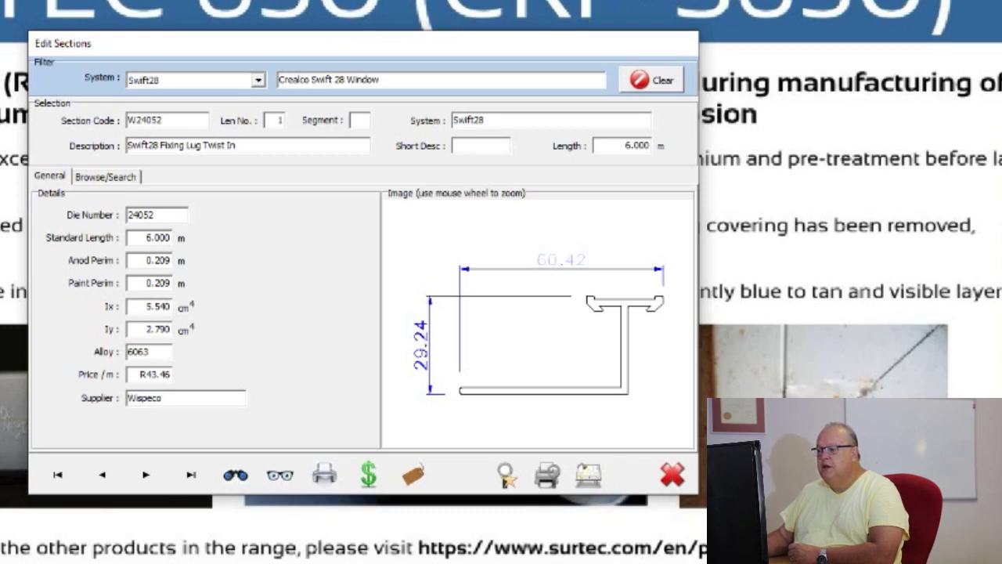
# Step: Return to the first Swift28 section and browse forward through the following records one by one
pyautogui.click(57, 473)
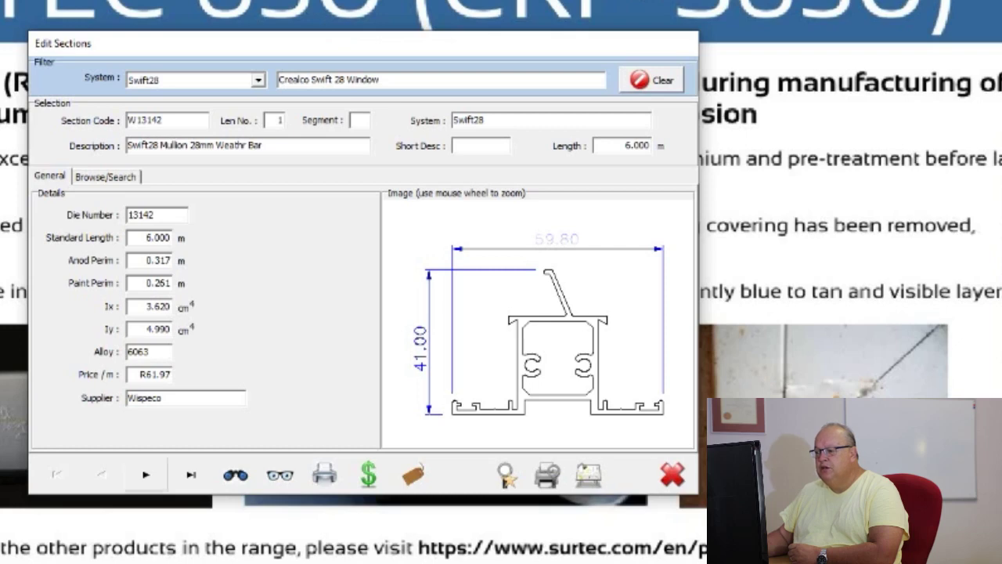
pyautogui.click(145, 475)
pyautogui.click(145, 474)
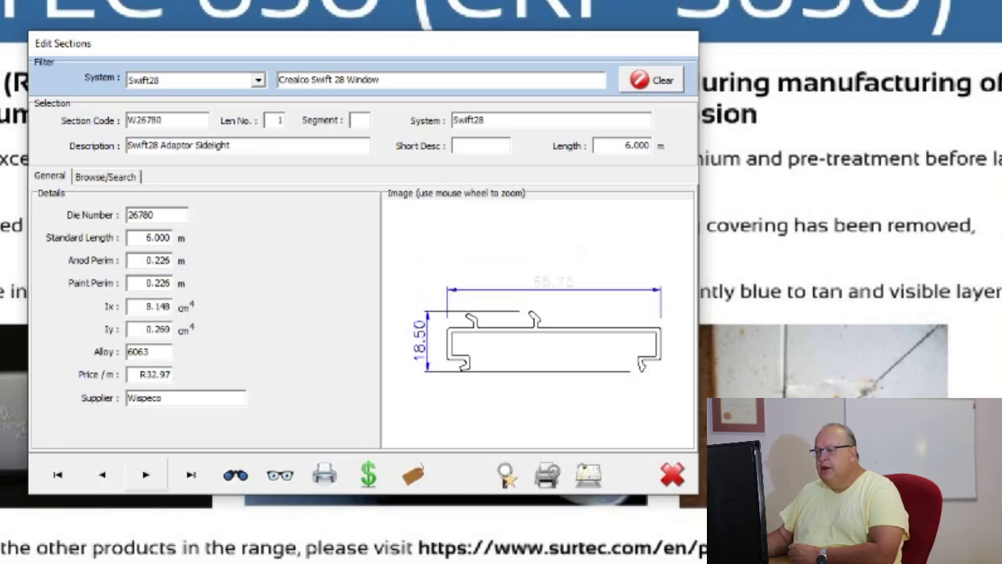
pyautogui.click(146, 474)
pyautogui.click(146, 474)
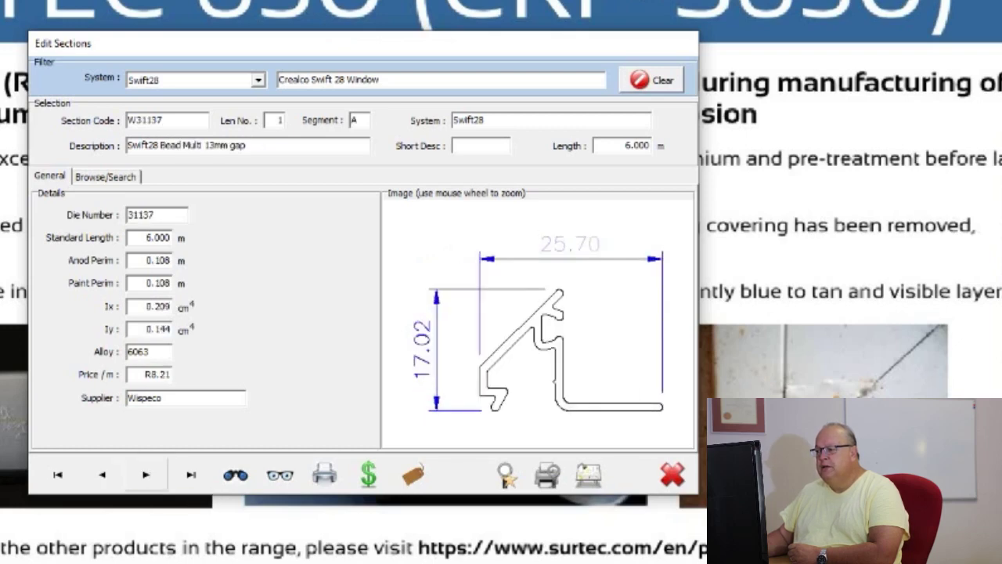
pyautogui.click(146, 475)
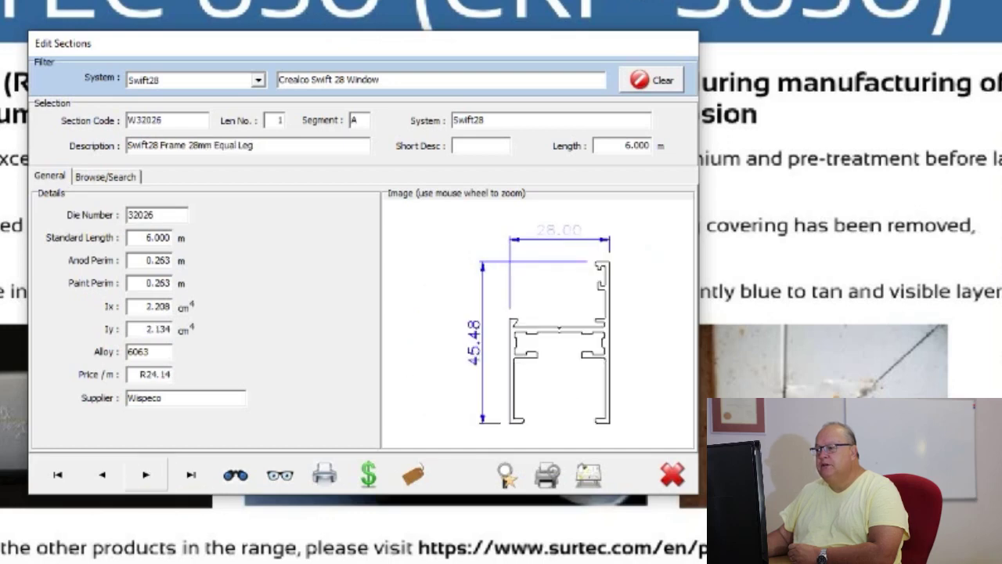
pyautogui.click(146, 474)
pyautogui.click(146, 474)
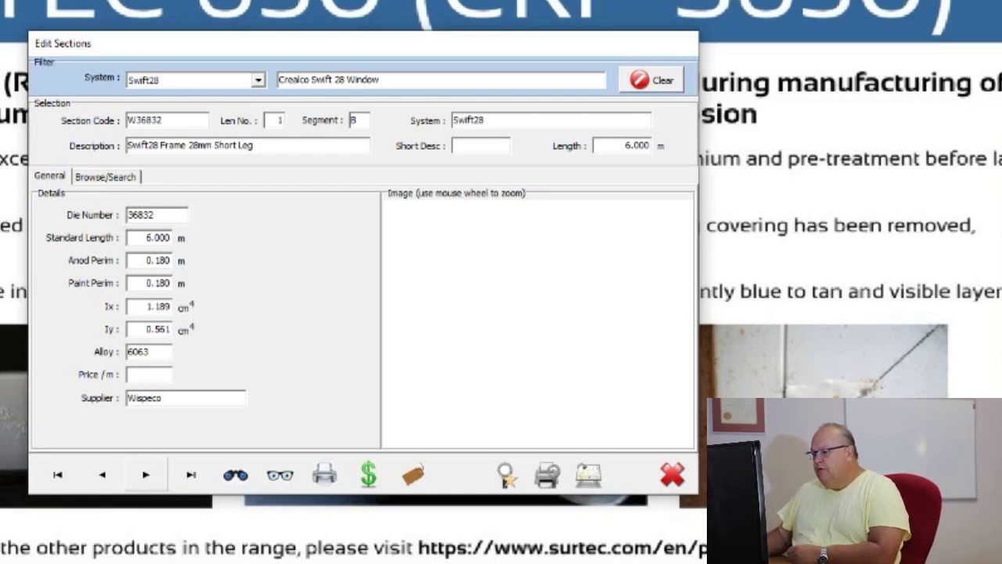
# Step: View the last Swift28 section and the one before it, then step from the first record forward to Swift28 Frame 28mm Equal Leg
pyautogui.click(191, 474)
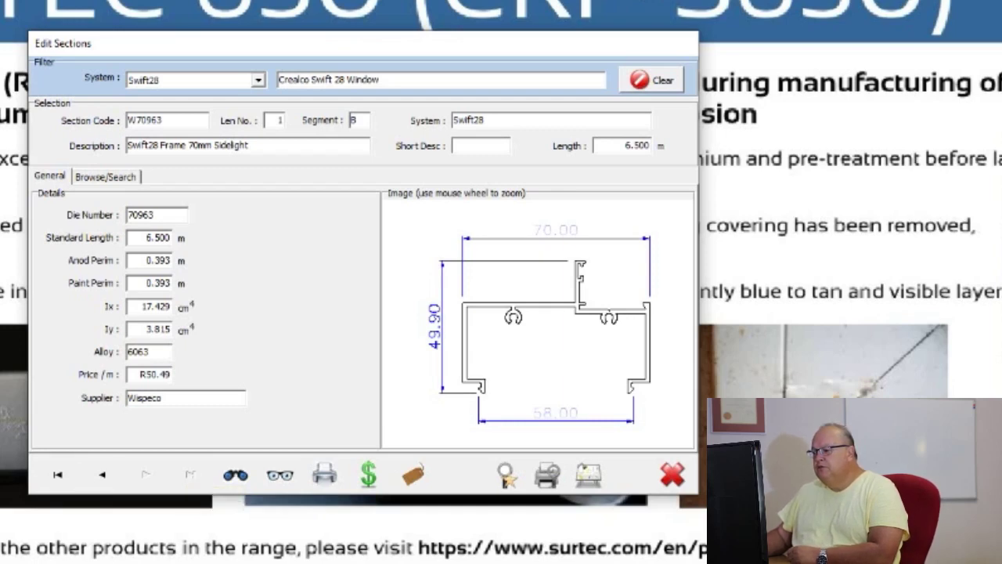
pyautogui.click(101, 474)
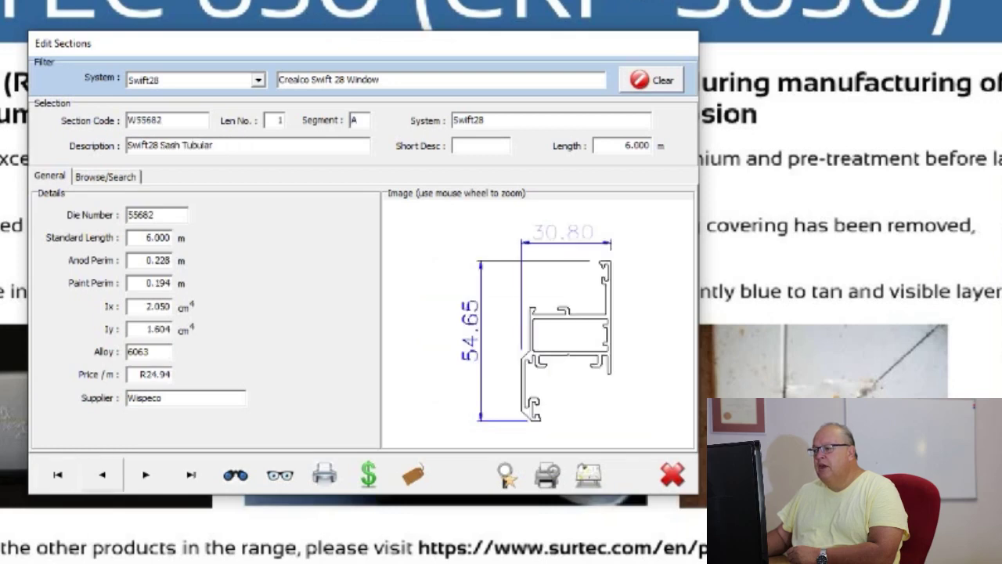
pyautogui.click(57, 474)
pyautogui.click(145, 474)
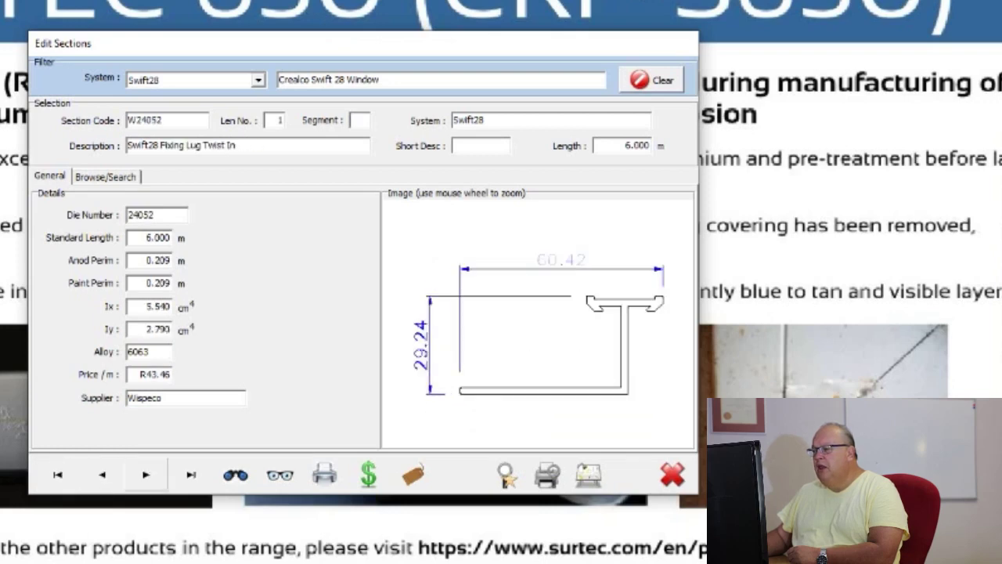
pyautogui.click(146, 474)
pyautogui.click(145, 474)
pyautogui.click(146, 474)
pyautogui.click(146, 473)
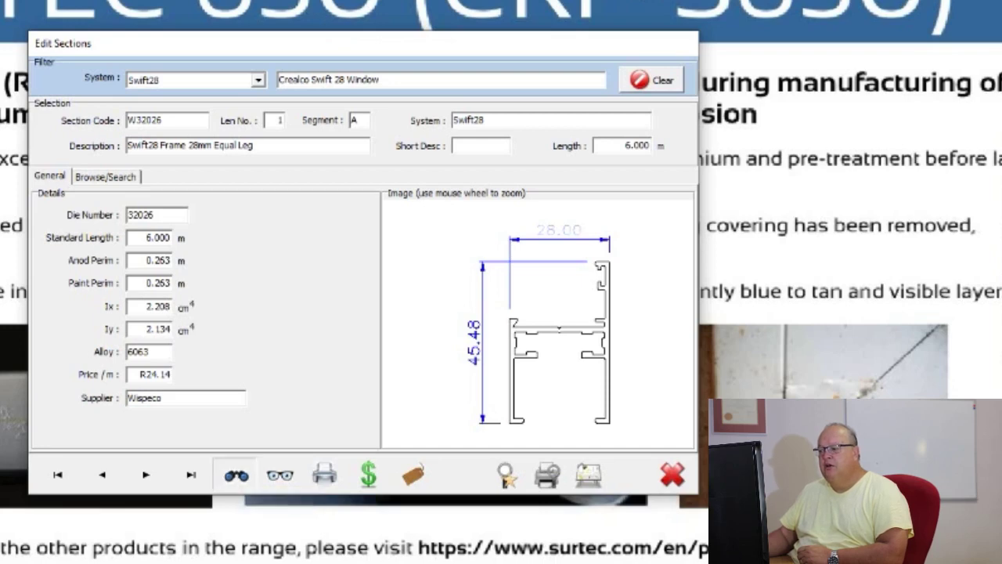
# Step: Search the Swift28 sections by code or description for "interlock"
pyautogui.click(236, 475)
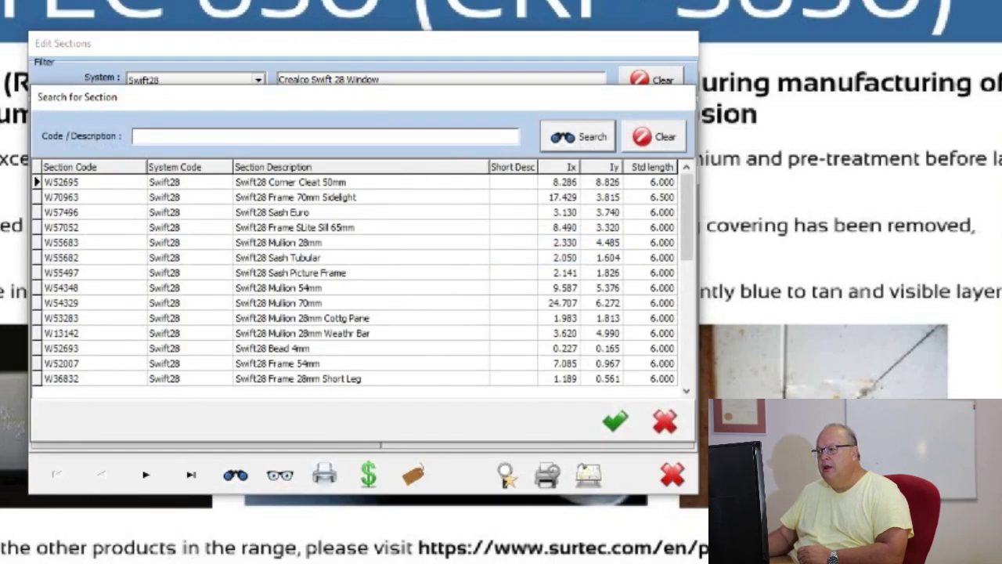
pyautogui.write('in')
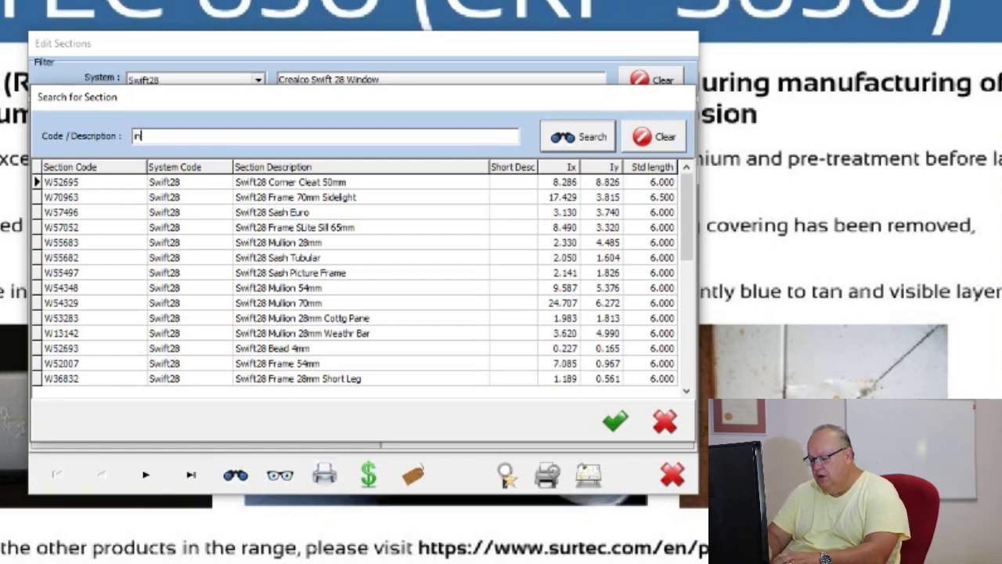
pyautogui.write('terlock')
pyautogui.press('Return')
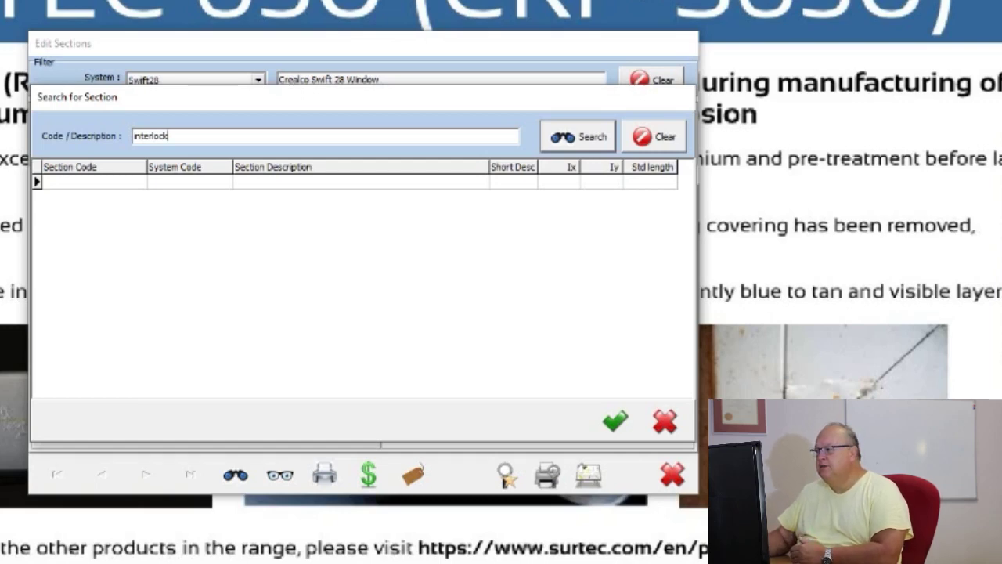
# Step: Clear the section search and look up "mullion" within the Swift28 system instead
pyautogui.click(655, 136)
pyautogui.click(134, 136)
pyautogui.write('mullion')
pyautogui.press('Return')
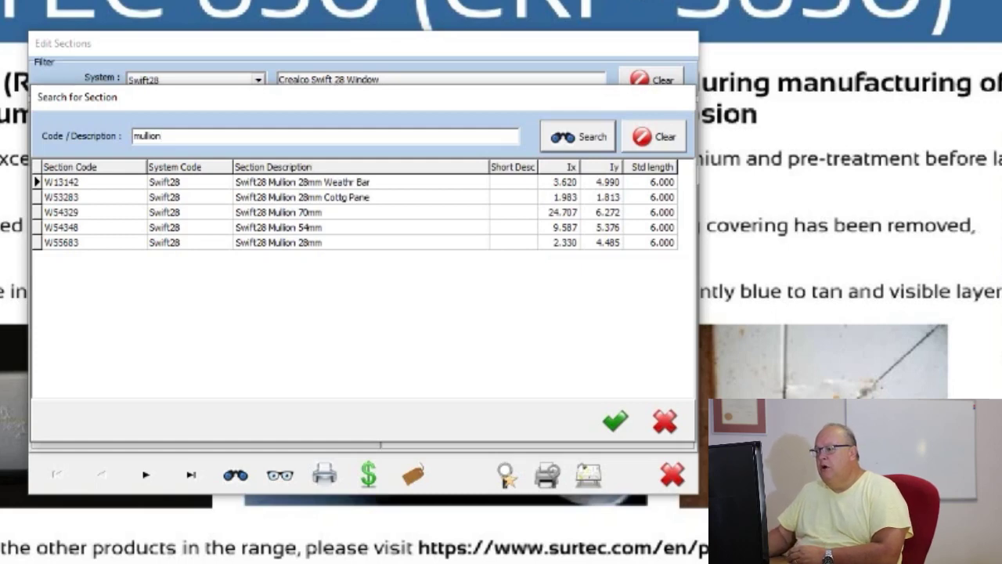
# Step: Go through the mullion results from Swift28 Mullion 28mm Weathr Bar to Swift28 Mullion 28mm, and close the section search
pyautogui.click(190, 181)
pyautogui.click(360, 181)
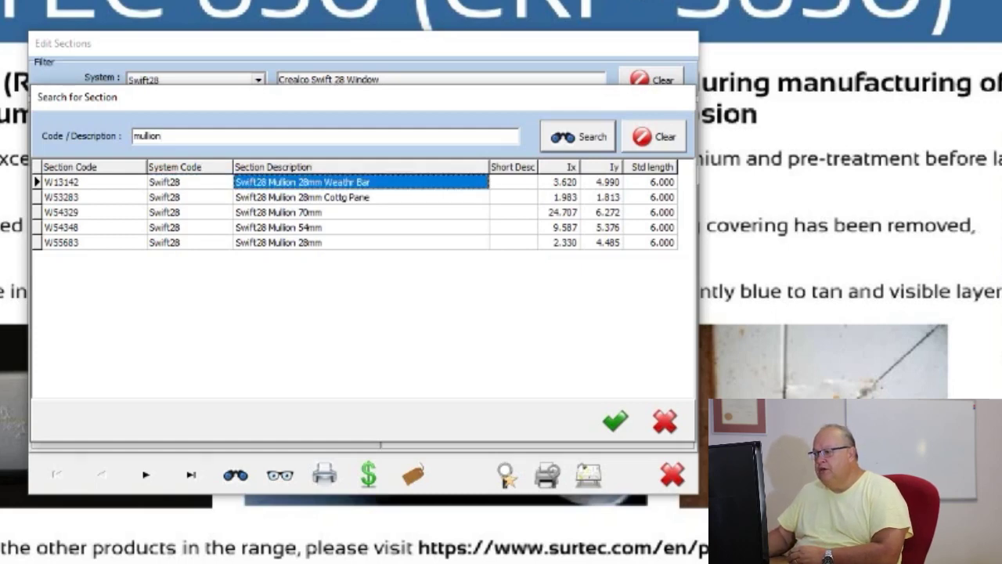
pyautogui.click(361, 196)
pyautogui.click(360, 212)
pyautogui.click(360, 227)
pyautogui.click(360, 242)
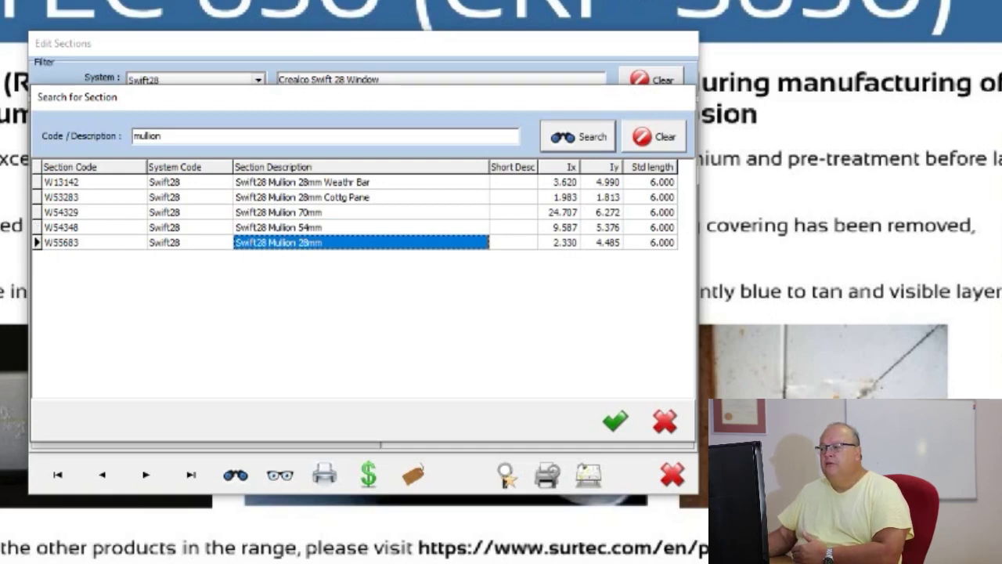
pyautogui.click(664, 421)
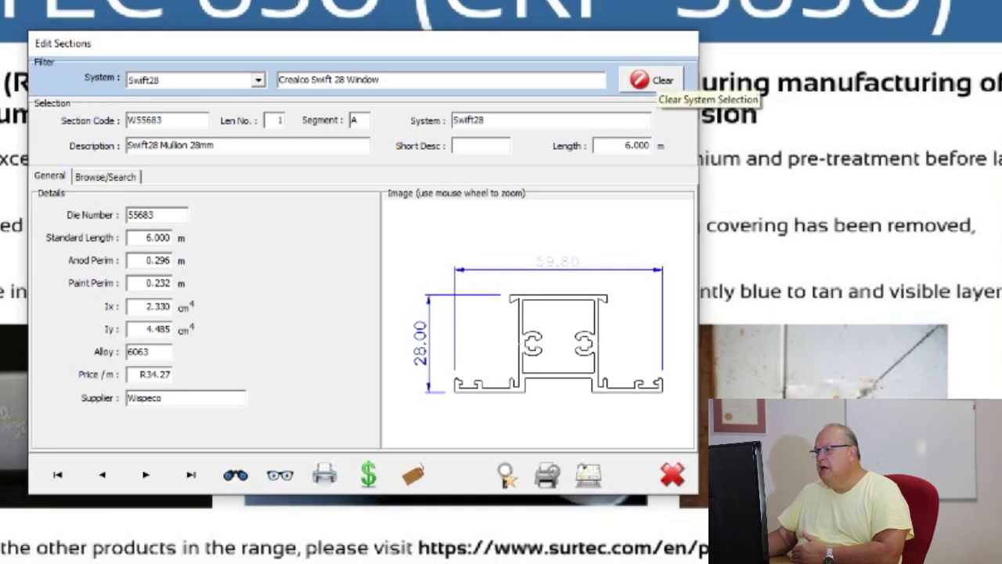
# Step: Clear the system filter and search the sections of all systems for "interlock"
pyautogui.click(651, 80)
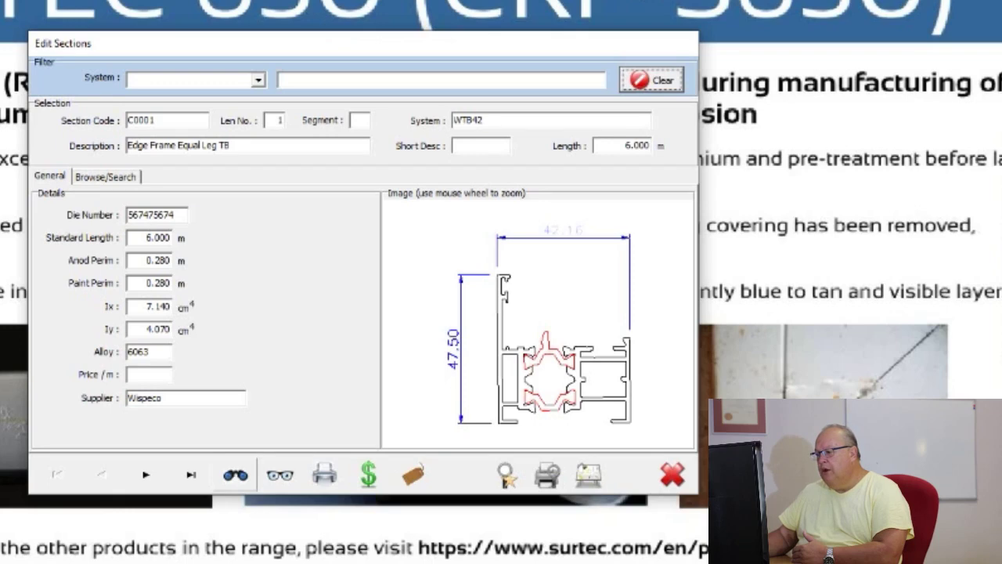
pyautogui.click(235, 475)
pyautogui.write('inter')
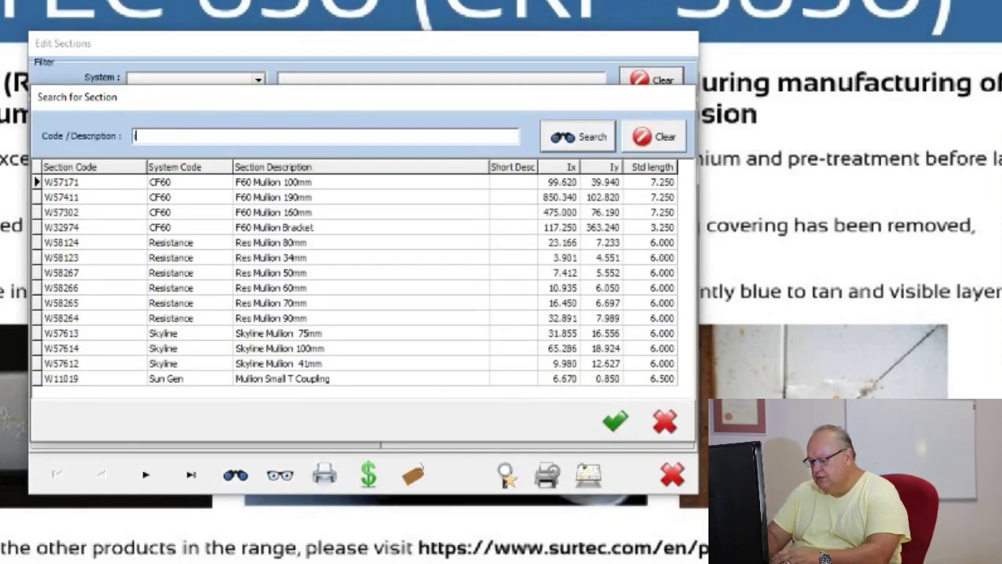
pyautogui.write('lock')
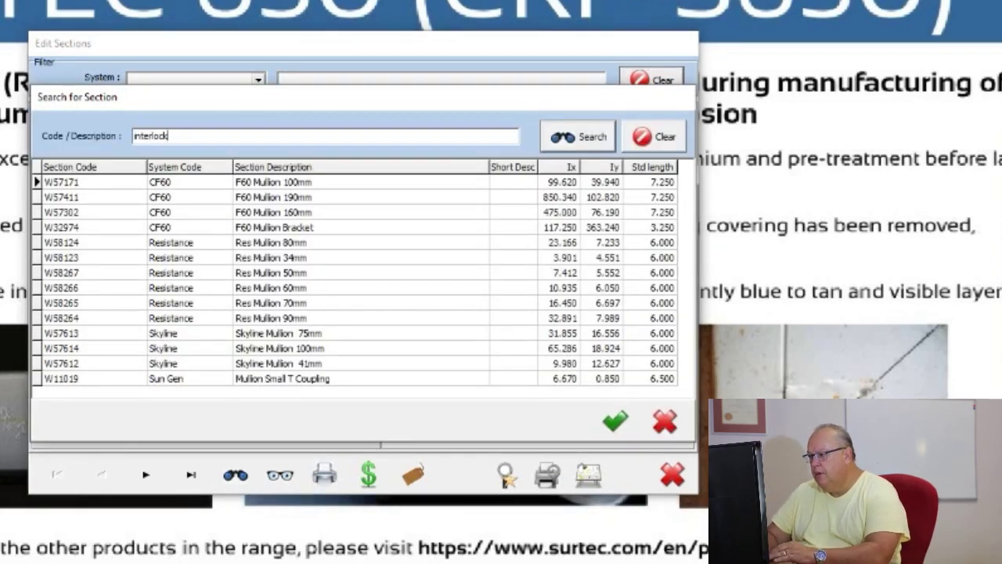
pyautogui.press('Return')
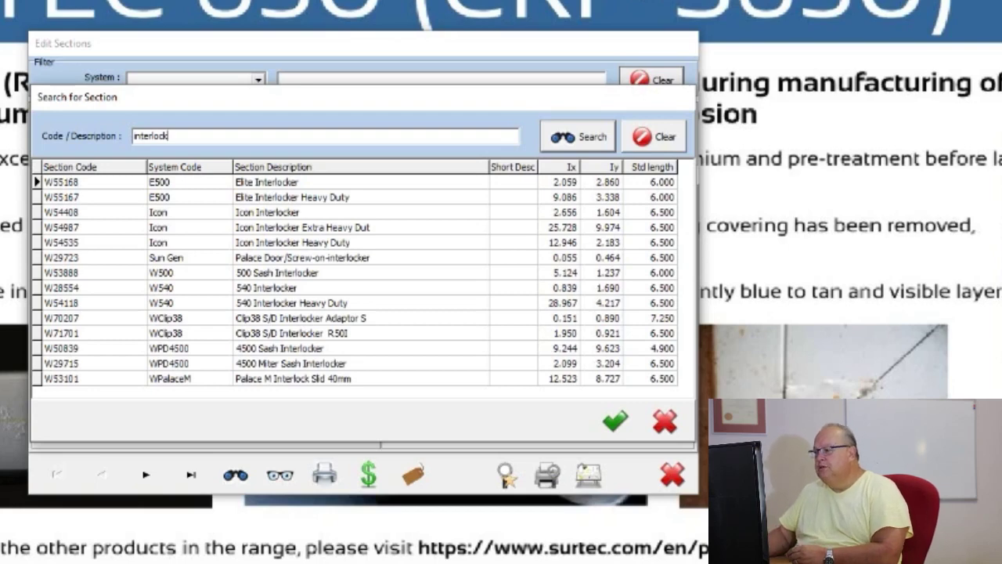
# Step: Go through the interlock results row by row, from Elite Interlocker down to Palace M Interlock Fixed 90mm
pyautogui.click(190, 181)
pyautogui.click(189, 212)
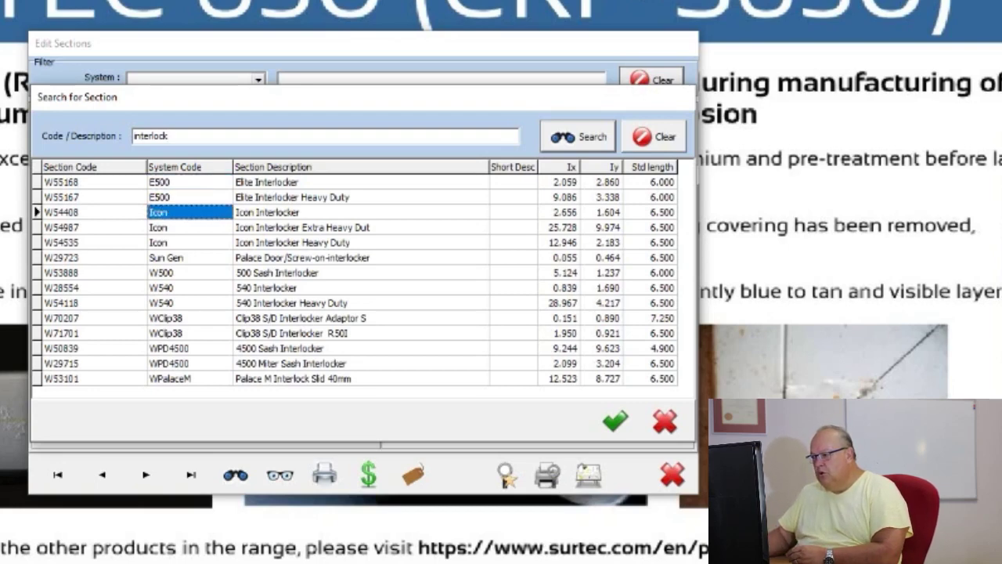
pyautogui.press('Up')
pyautogui.press('Up')
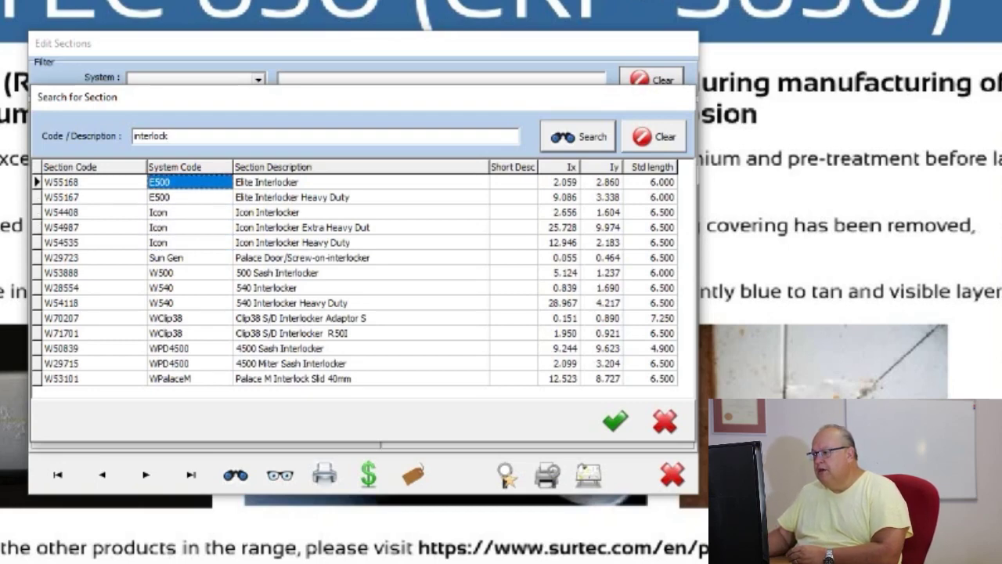
pyautogui.press('Down')
pyautogui.press('Down')
pyautogui.press('Down')
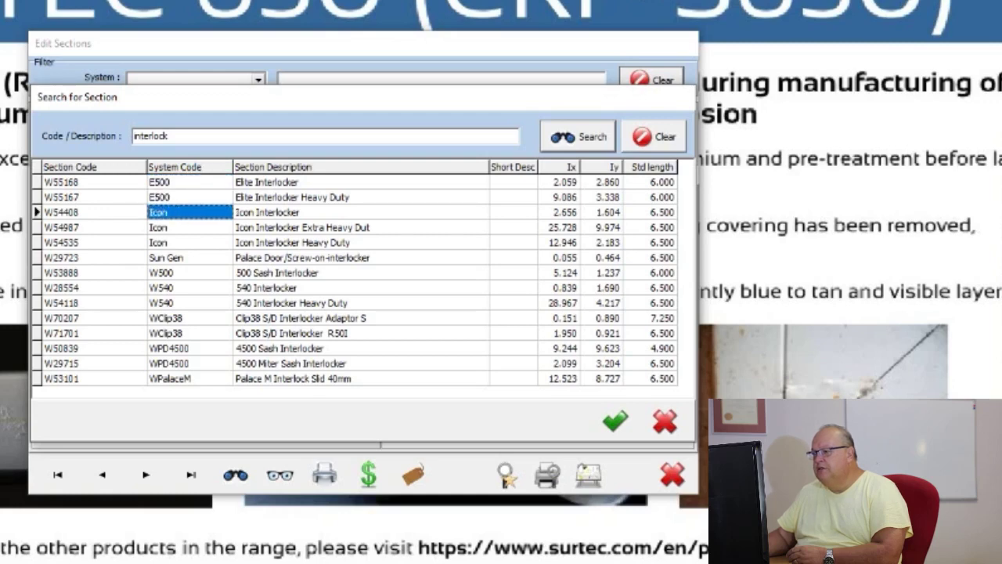
pyautogui.press('Down')
pyautogui.press('Down')
pyautogui.press('Down')
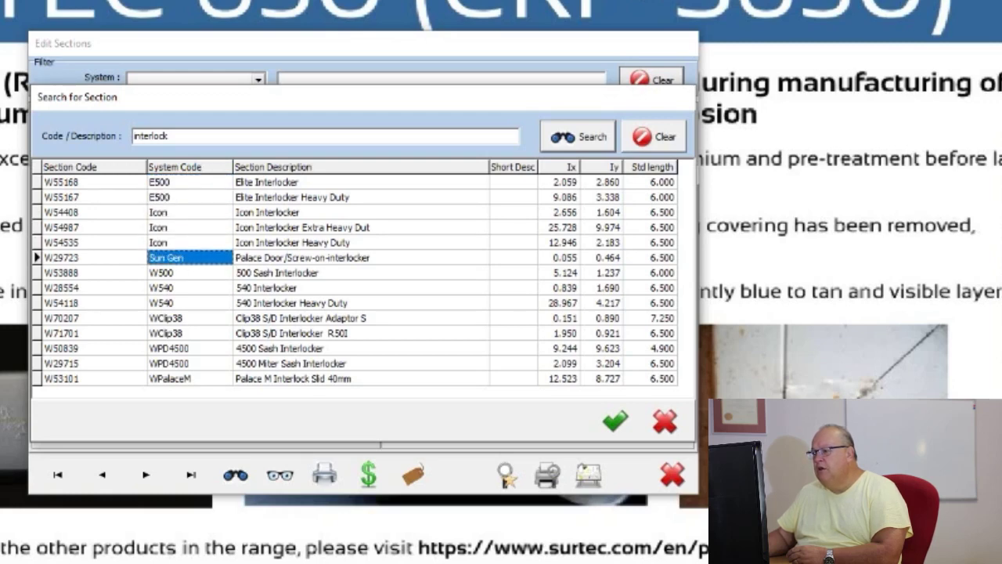
pyautogui.press('Down')
pyautogui.press('Down')
pyautogui.press('Down')
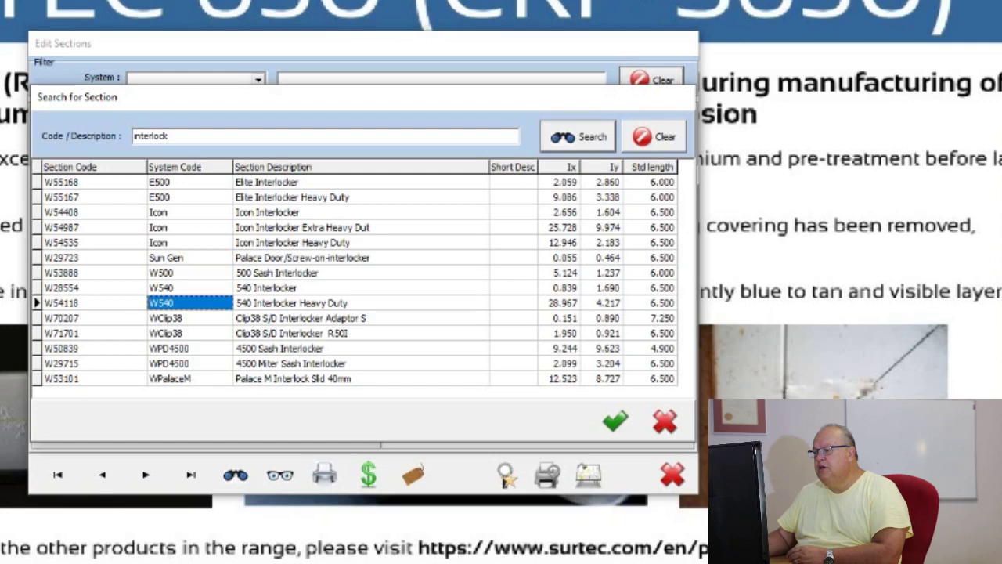
pyautogui.press('Down')
pyautogui.press('Down')
pyautogui.press('Down')
pyautogui.press('Down')
pyautogui.press('Down')
pyautogui.press('Down')
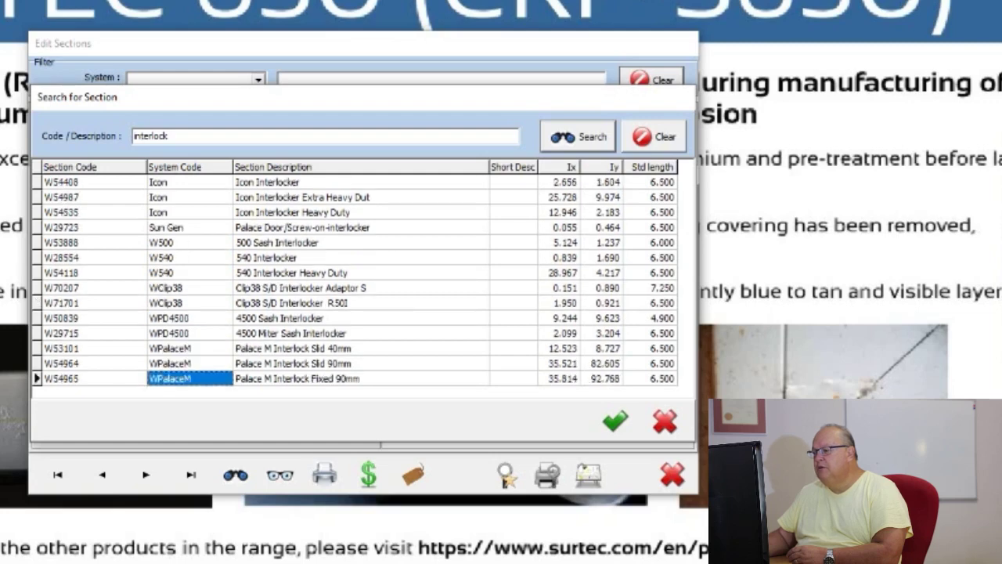
# Step: Go through the remaining interlock results down to Vert70 Sash Interlock Bottom, and step back to Vert70 Sash Interlock Top
pyautogui.press('Down')
pyautogui.press('Down')
pyautogui.press('Down')
pyautogui.press('Down')
pyautogui.press('Down')
pyautogui.press('Down')
pyautogui.press('Down')
pyautogui.press('Down')
pyautogui.press('Down')
pyautogui.press('Down')
pyautogui.press('Down')
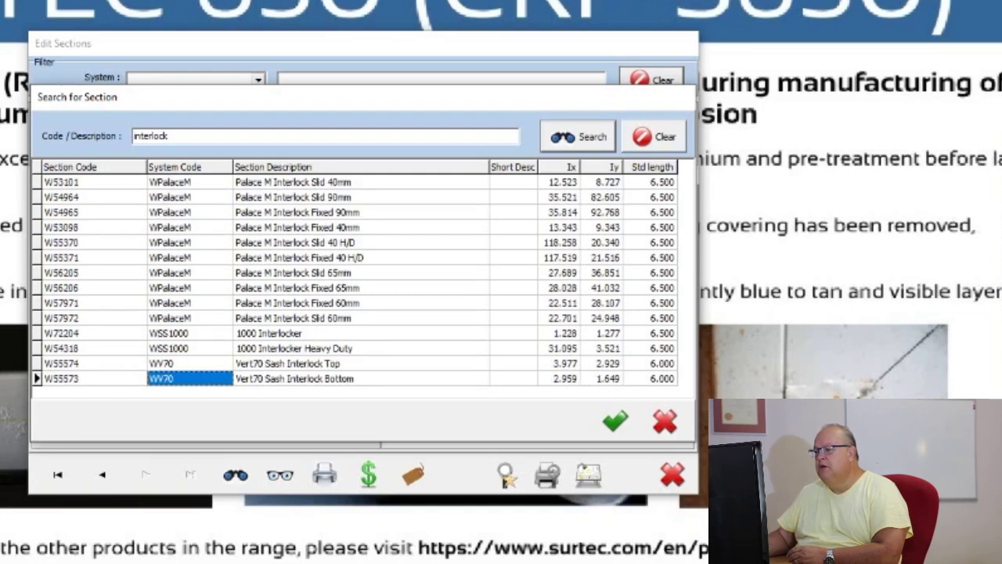
pyautogui.press('Up')
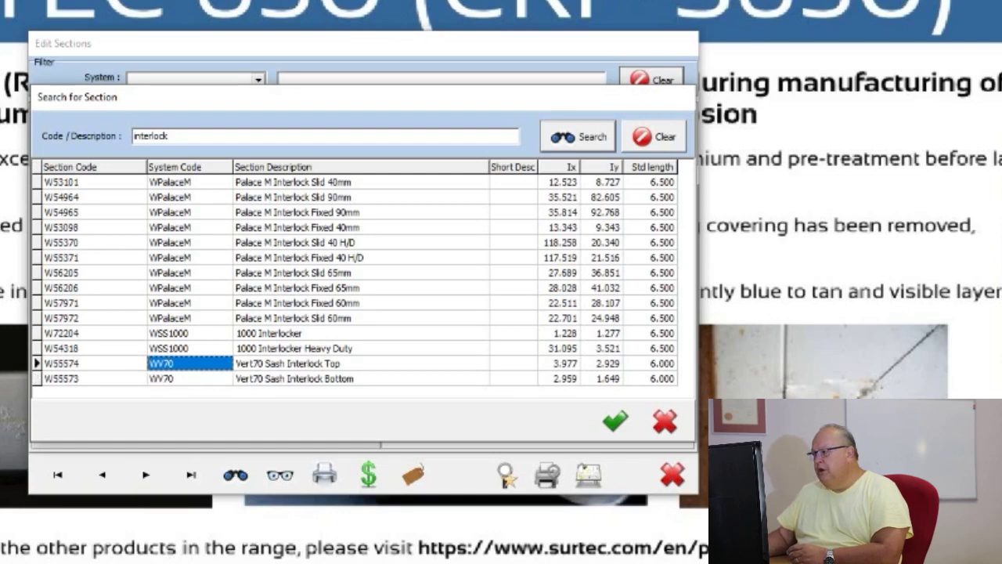
# Step: Clear and close the section search, and open the full section list for browsing
pyautogui.hotkey('alt', 'c')
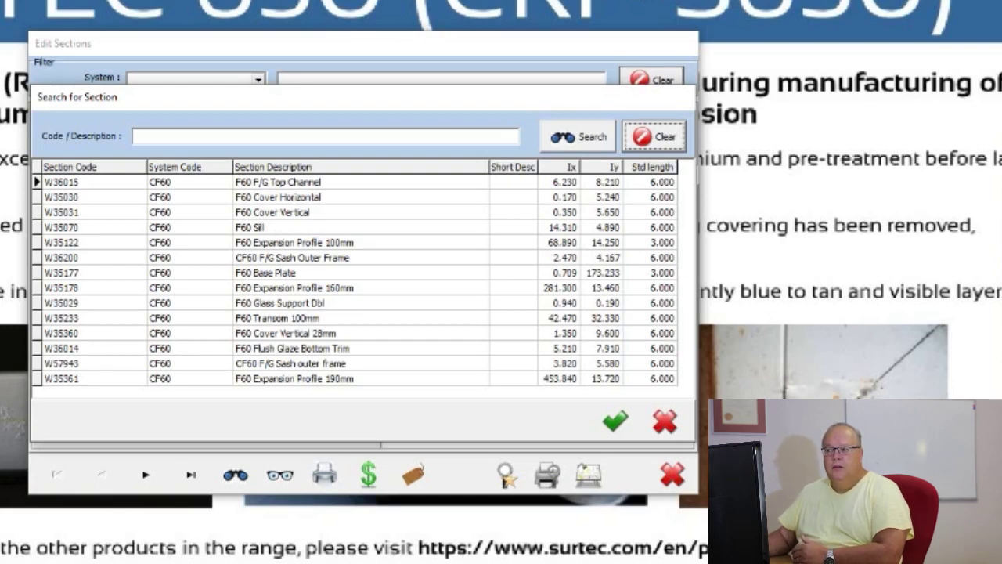
pyautogui.press('Return')
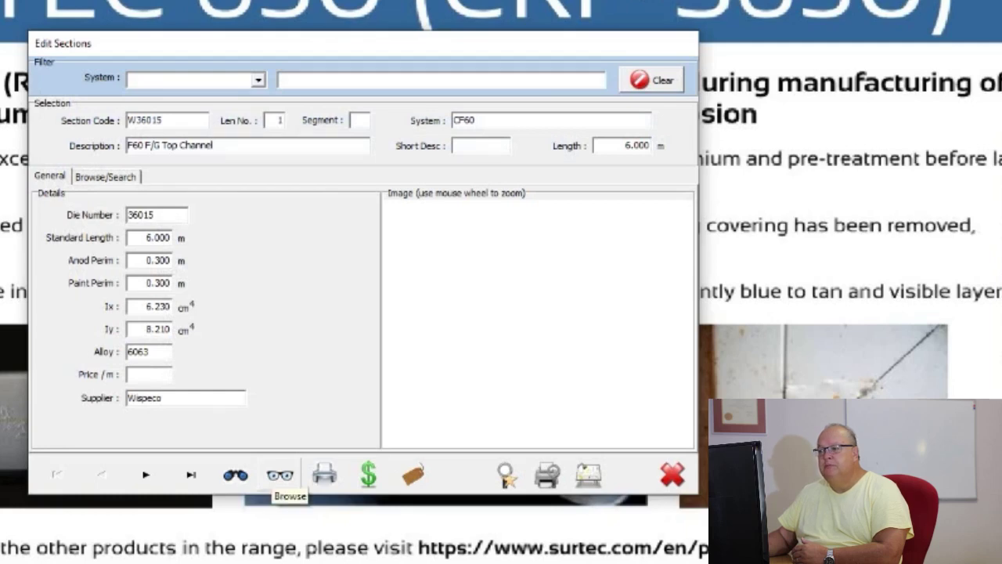
pyautogui.click(280, 476)
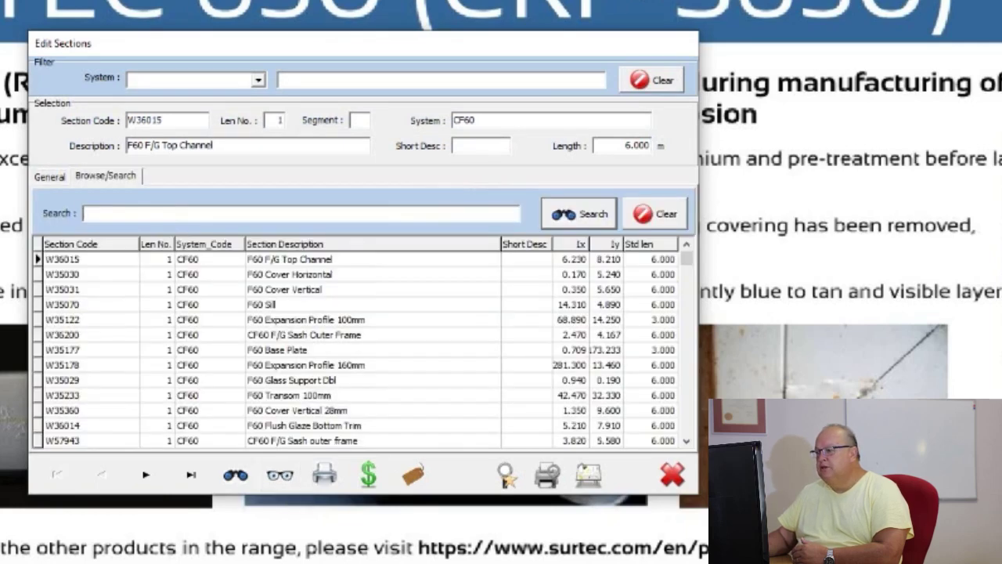
# Step: Browse the section list from F60 Expansion Profile 100mm down to Channel 19x21x1.2x1.2 in the Channels system
pyautogui.click(313, 319)
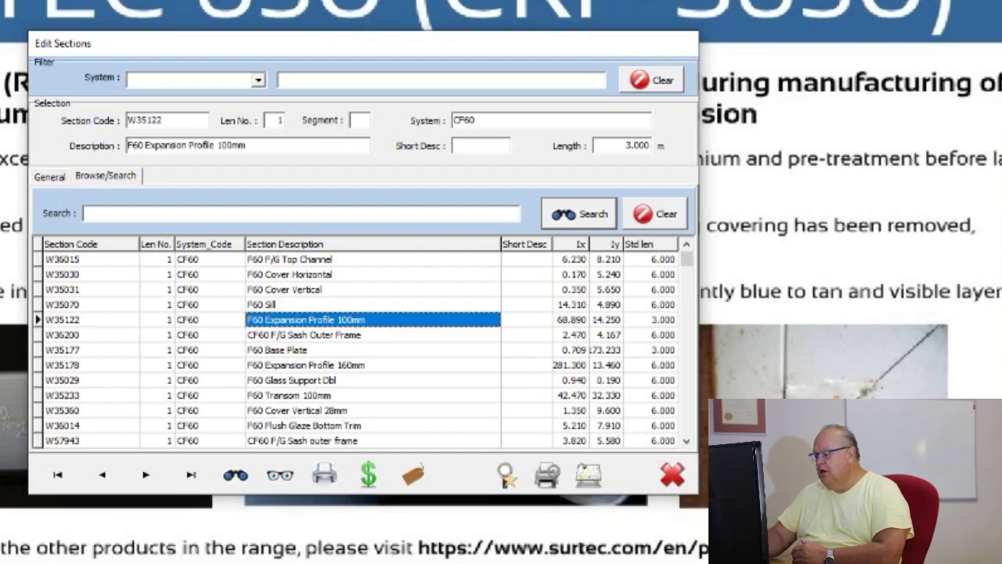
pyautogui.click(313, 334)
pyautogui.press('Down')
pyautogui.press('Down')
pyautogui.press('Down')
pyautogui.press('Down')
pyautogui.press('Down')
pyautogui.press('Down')
pyautogui.press('Down')
pyautogui.press('Down')
pyautogui.press('Down')
pyautogui.press('Down')
pyautogui.press('Down')
pyautogui.press('Down')
pyautogui.press('Down')
pyautogui.press('Down')
pyautogui.press('Down')
pyautogui.press('Down')
pyautogui.press('Down')
pyautogui.press('Down')
pyautogui.press('Down')
pyautogui.press('Down')
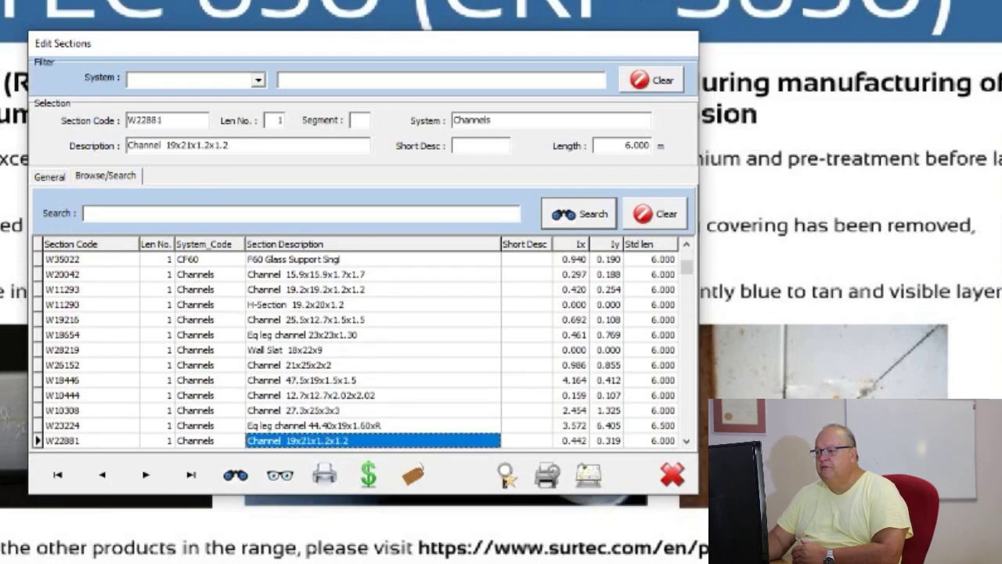
# Step: Browse back up the section list to F60 Flush Glaze Bottom Trim and down again to Channel 21x21x1.2x1.2
pyautogui.press('Up')
pyautogui.press('Up')
pyautogui.press('Up')
pyautogui.press('Up')
pyautogui.press('Up')
pyautogui.press('Up')
pyautogui.press('Up')
pyautogui.press('Up')
pyautogui.press('Up')
pyautogui.press('Up')
pyautogui.press('Up')
pyautogui.press('Up')
pyautogui.press('Up')
pyautogui.press('Up')
pyautogui.press('Up')
pyautogui.press('Up')
pyautogui.press('Up')
pyautogui.press('Up')
pyautogui.press('Up')
pyautogui.press('Up')
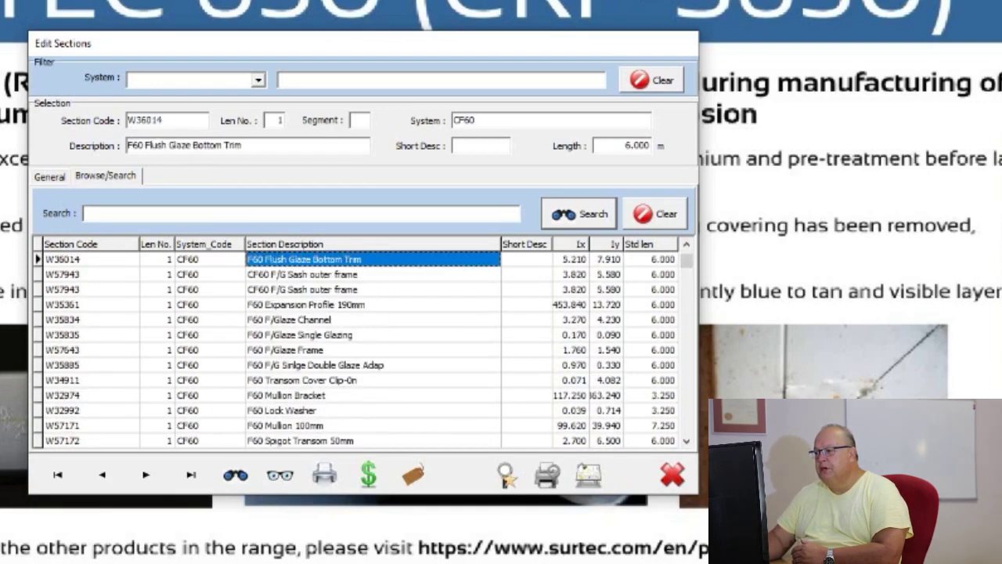
pyautogui.press('Down')
pyautogui.press('Down')
pyautogui.press('Down')
pyautogui.press('Down')
pyautogui.press('Down')
pyautogui.press('Down')
pyautogui.press('Down')
pyautogui.press('Down')
pyautogui.press('Down')
pyautogui.press('Down')
pyautogui.press('Down')
pyautogui.press('Down')
pyautogui.press('Down')
pyautogui.press('Down')
pyautogui.press('Down')
pyautogui.press('Down')
pyautogui.press('Down')
pyautogui.press('Down')
pyautogui.press('Down')
pyautogui.press('Down')
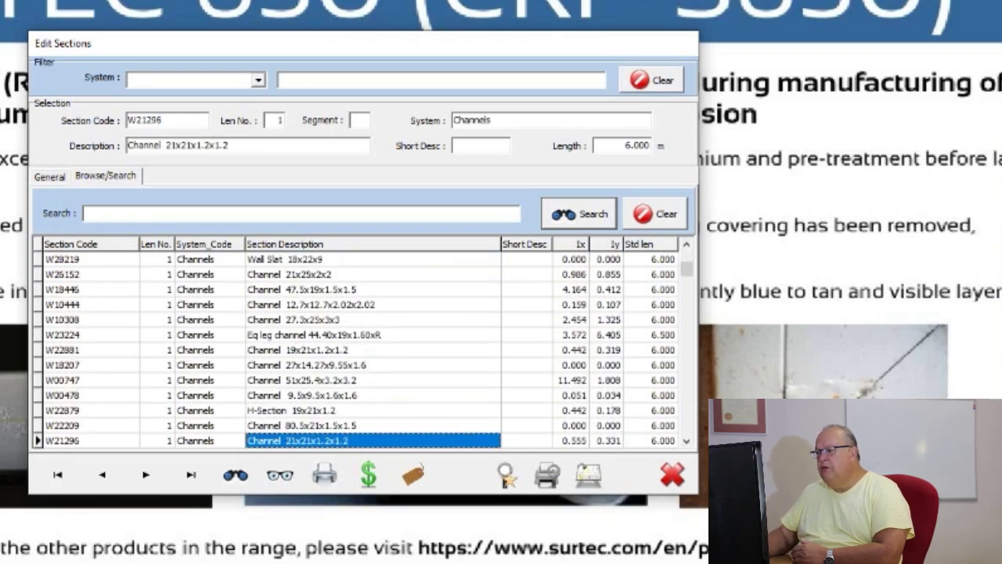
# Step: Search the browse list for "lock" and go through the matching sections down to Icon Interlocker Heavy Duty
pyautogui.click(84, 213)
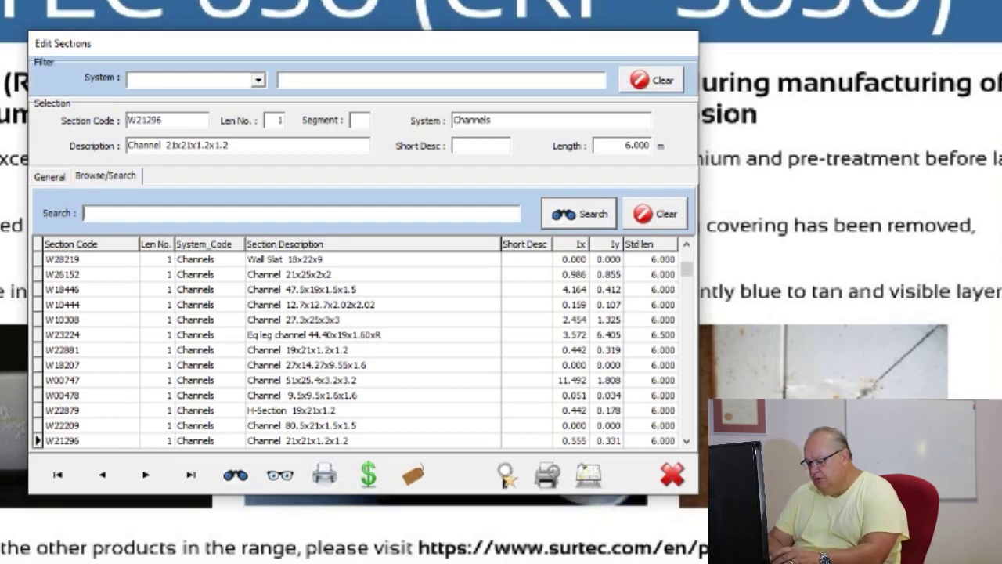
pyautogui.write('lock')
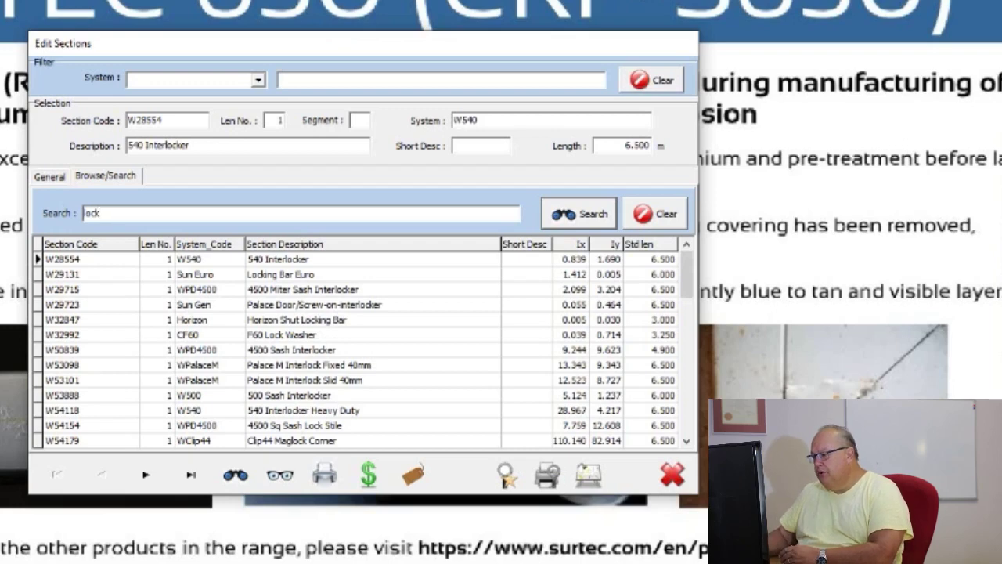
pyautogui.click(372, 304)
pyautogui.press('Down')
pyautogui.press('Down')
pyautogui.press('Down')
pyautogui.press('Down')
pyautogui.press('Down')
pyautogui.press('Down')
pyautogui.press('Down')
pyautogui.press('Down')
pyautogui.press('Down')
pyautogui.press('Down')
pyautogui.press('Down')
pyautogui.press('Down')
pyautogui.press('Down')
pyautogui.press('Down')
pyautogui.press('Down')
pyautogui.press('Down')
pyautogui.press('Down')
pyautogui.press('Down')
pyautogui.press('Down')
pyautogui.press('Down')
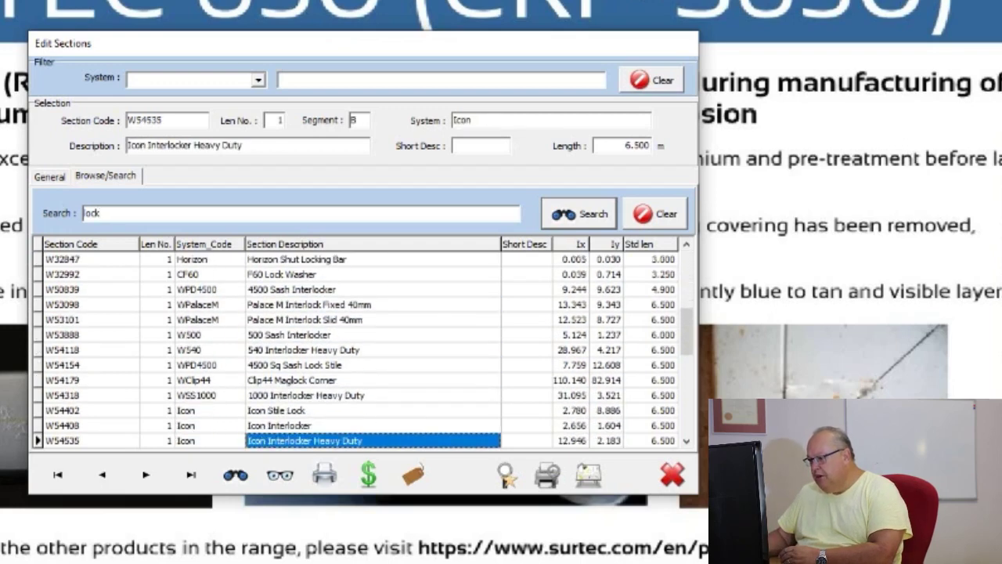
# Step: Select Palace M Interlock Fixed 90mm among the "lock" results and show its general details and profile drawing
pyautogui.press('Down')
pyautogui.press('Down')
pyautogui.press('Down')
pyautogui.press('Down')
pyautogui.click(313, 305)
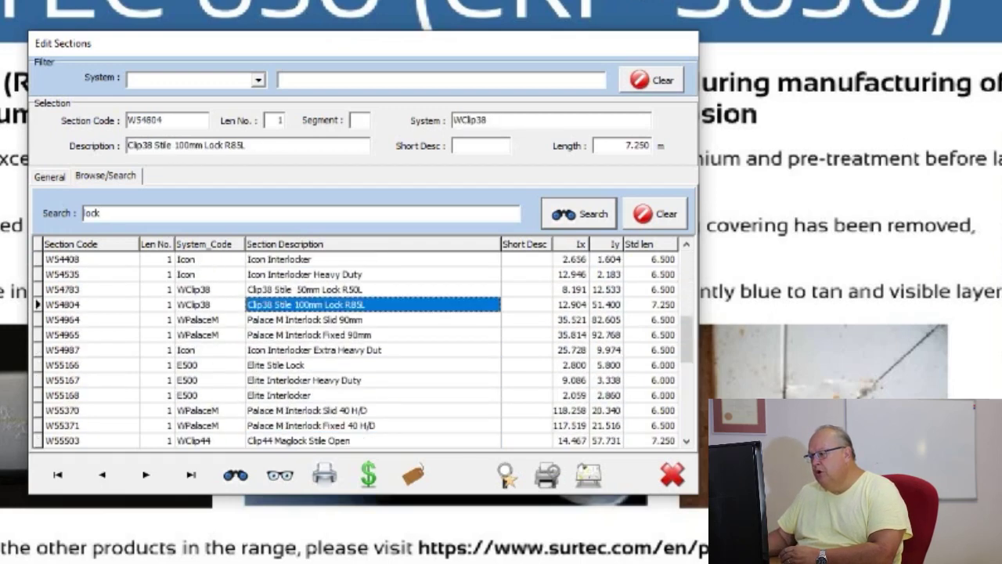
pyautogui.click(313, 334)
pyautogui.click(305, 380)
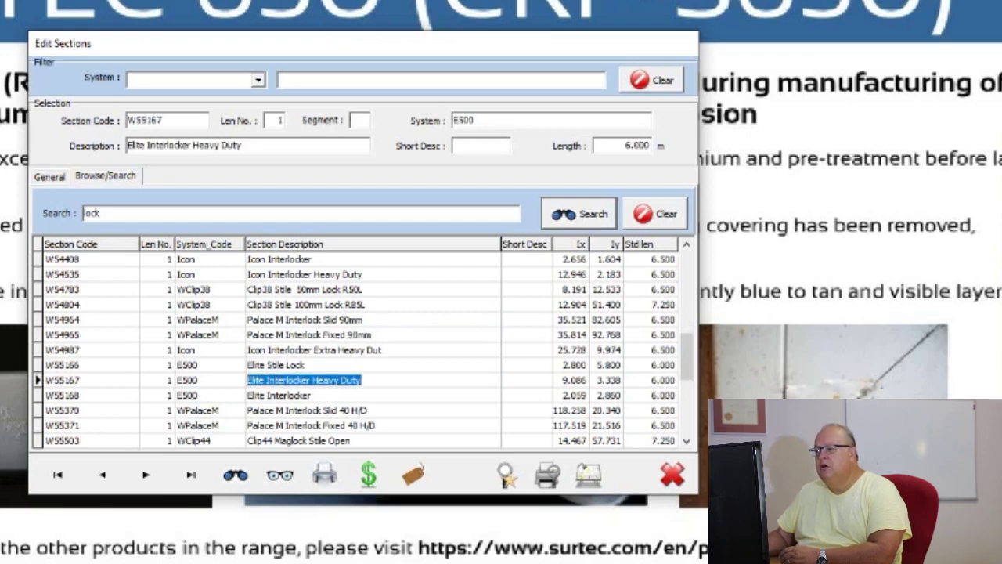
pyautogui.click(92, 213)
pyautogui.click(313, 334)
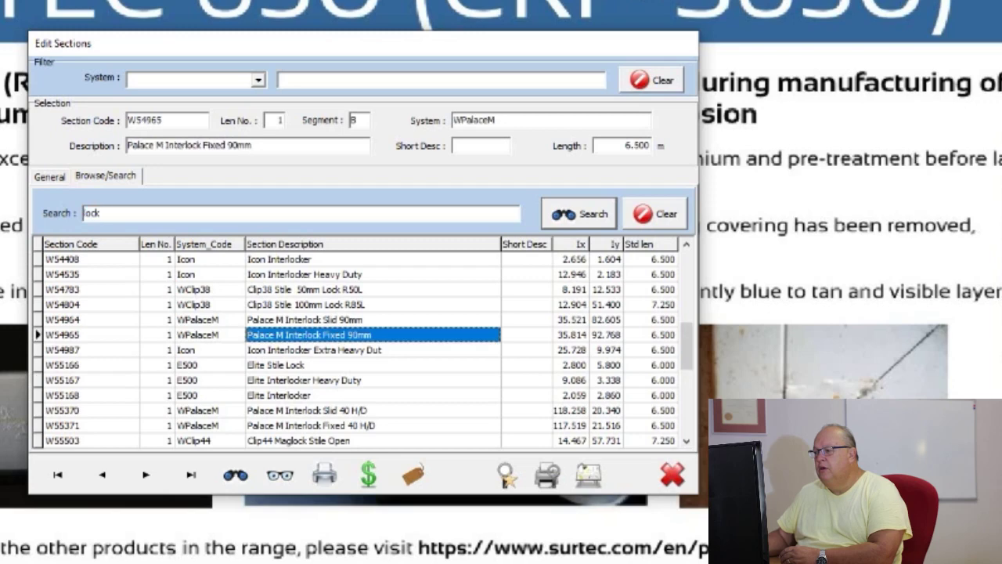
pyautogui.click(101, 213)
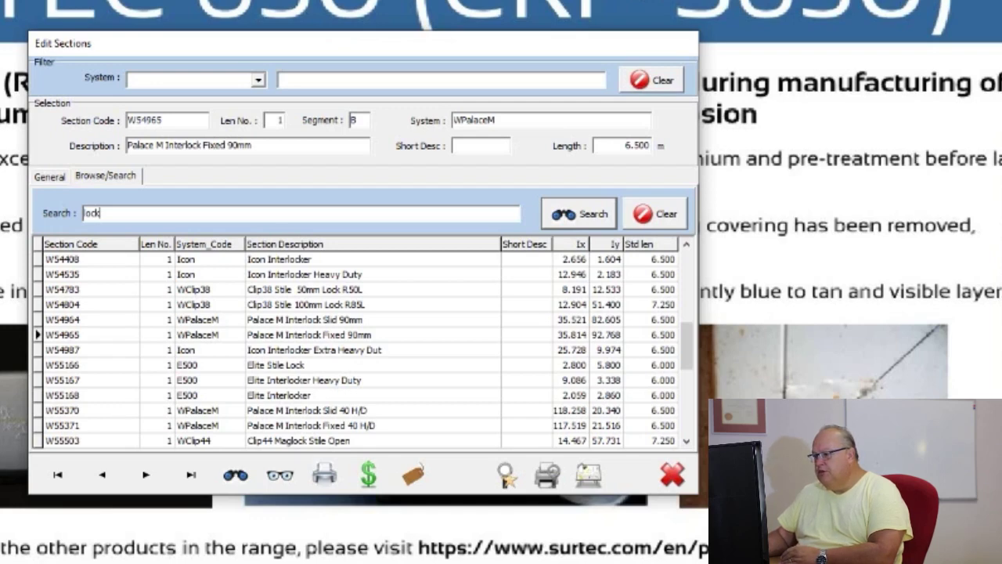
pyautogui.click(279, 476)
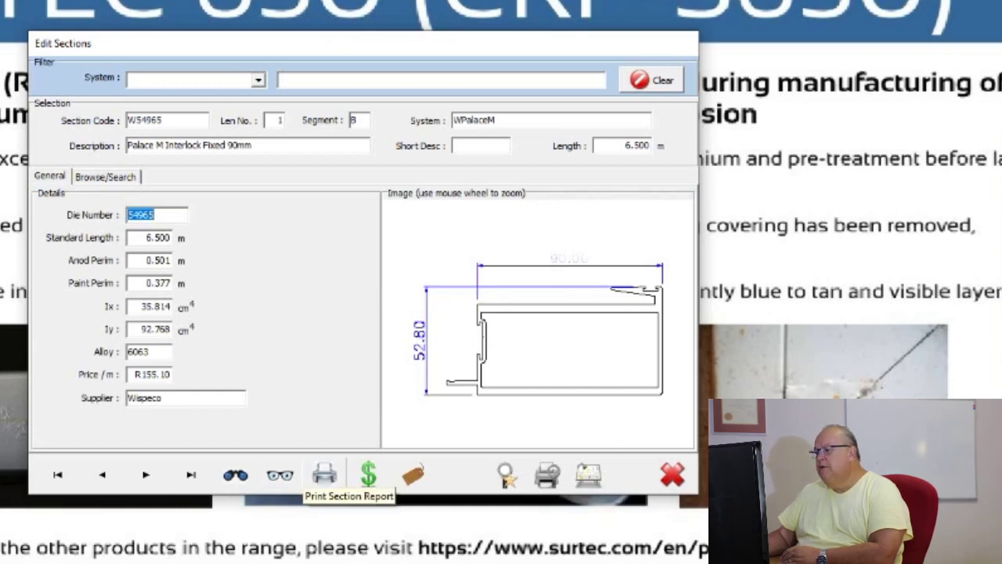
pyautogui.click(324, 474)
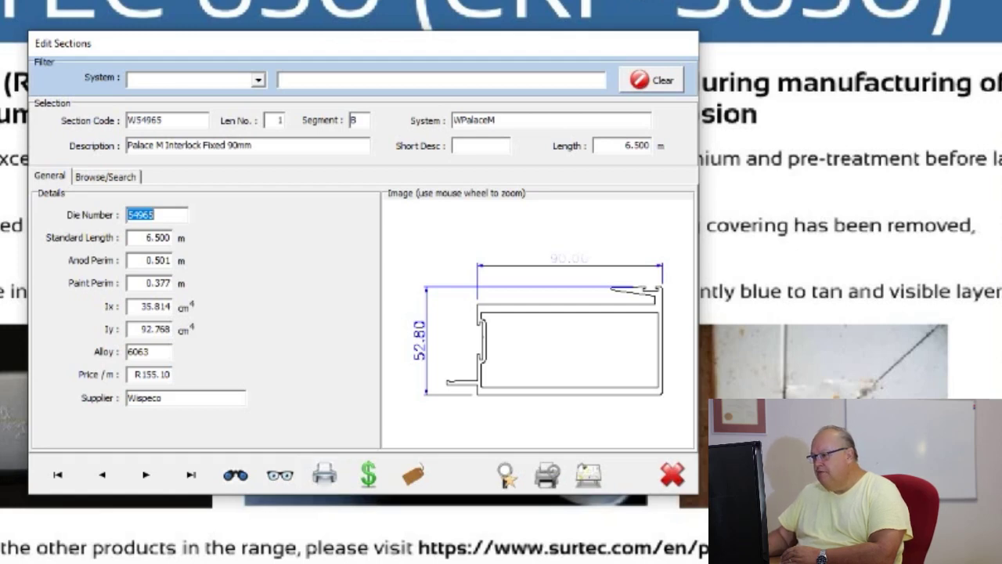
# Step: Filter the sections to the Swift28 system
pyautogui.click(257, 80)
pyautogui.press('Down')
pyautogui.press('Return')
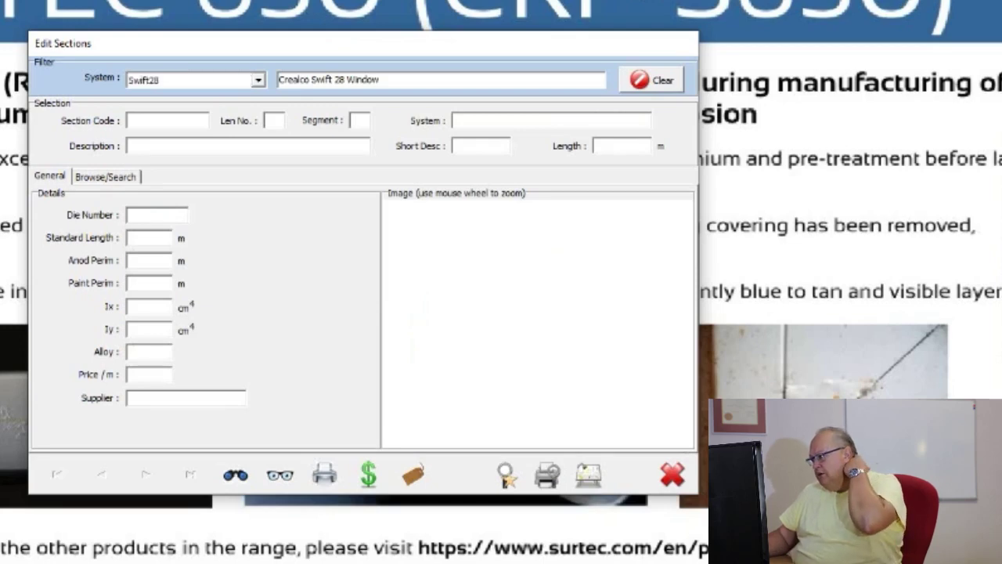
# Step: Search the Swift28 sections for "mullion" and open Swift28 Mullion 54mm
pyautogui.click(235, 475)
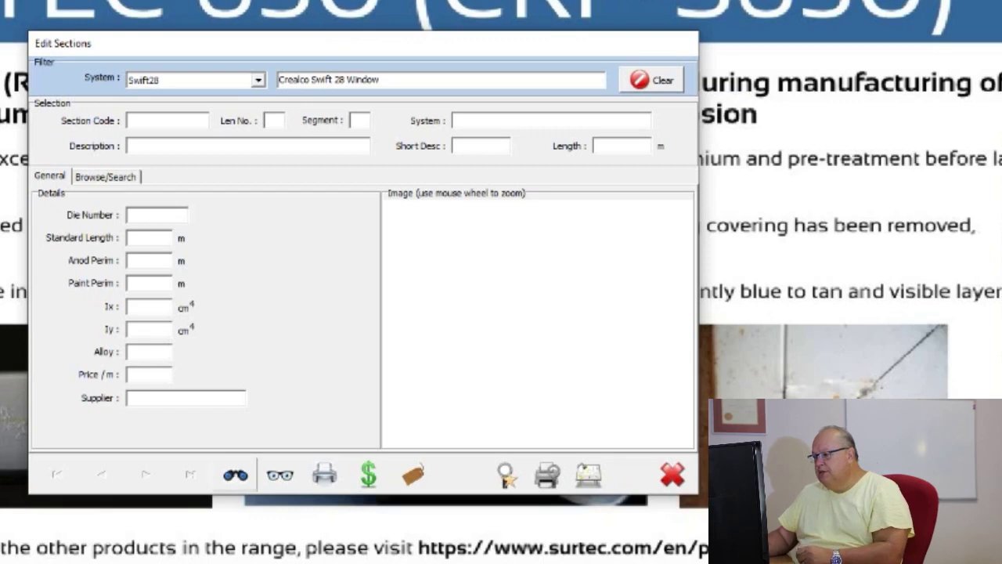
pyautogui.write('mul')
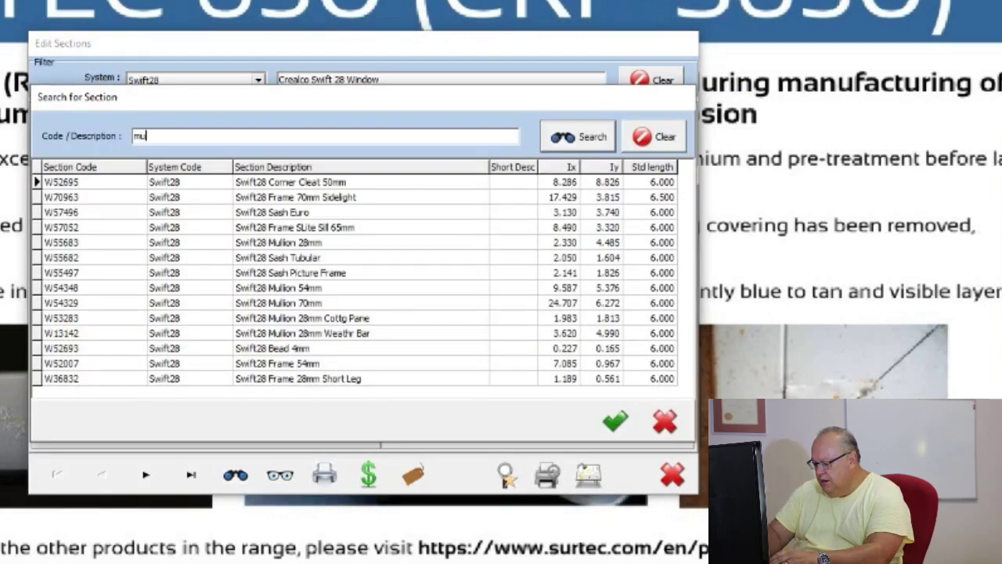
pyautogui.write('lion')
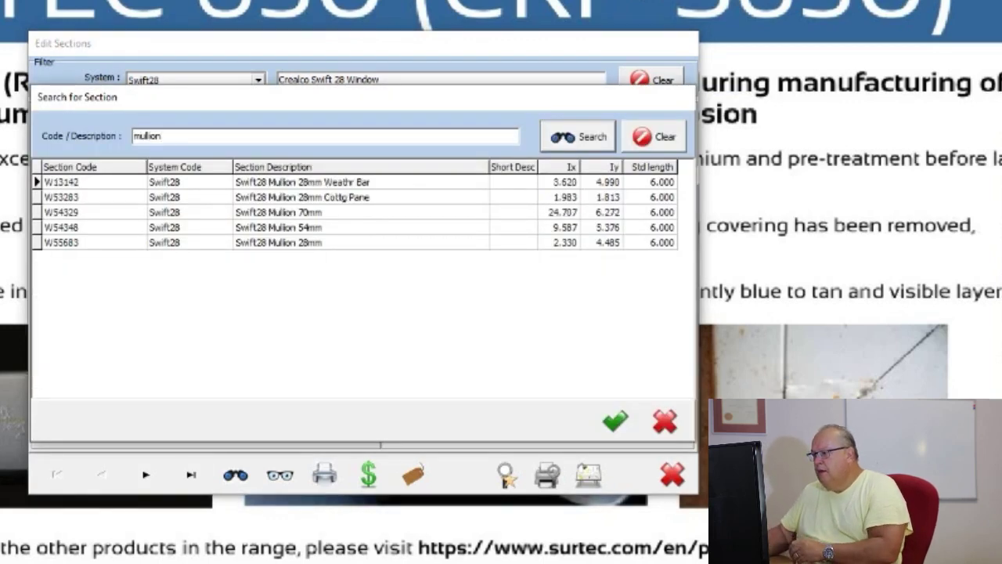
pyautogui.doubleClick(278, 227)
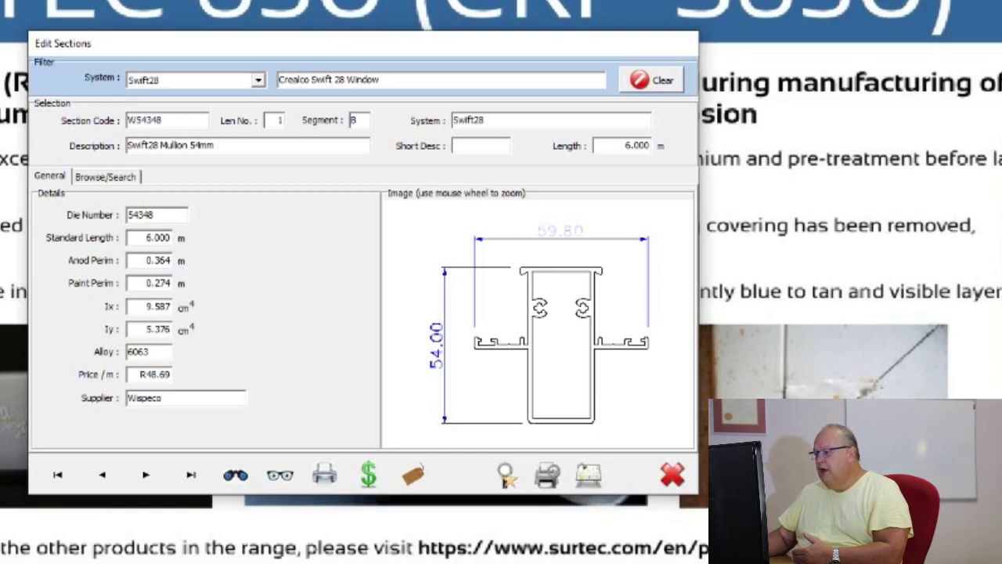
# Step: Preview the Section Report for the Swift28 mullion sections, and close it
pyautogui.click(368, 472)
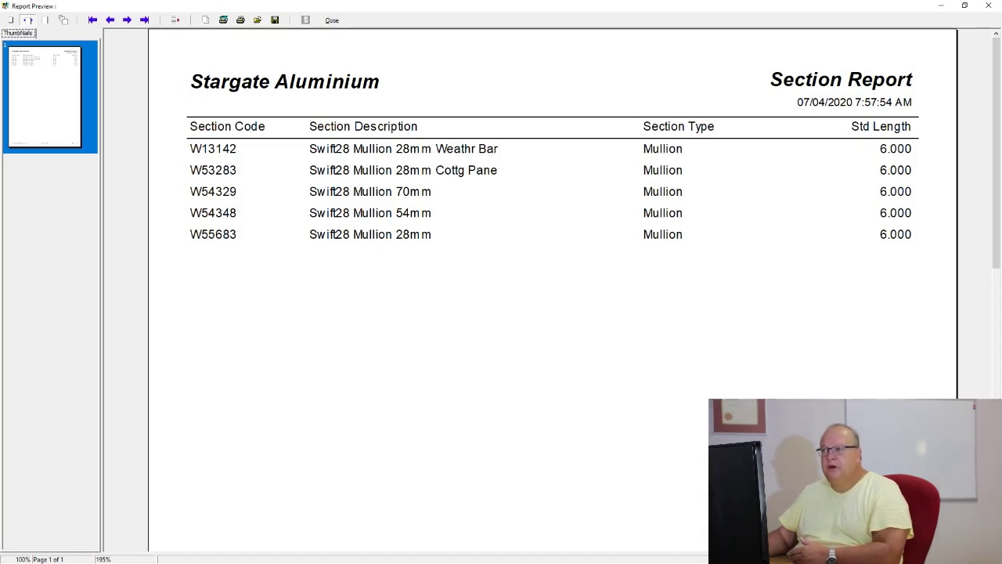
pyautogui.click(332, 20)
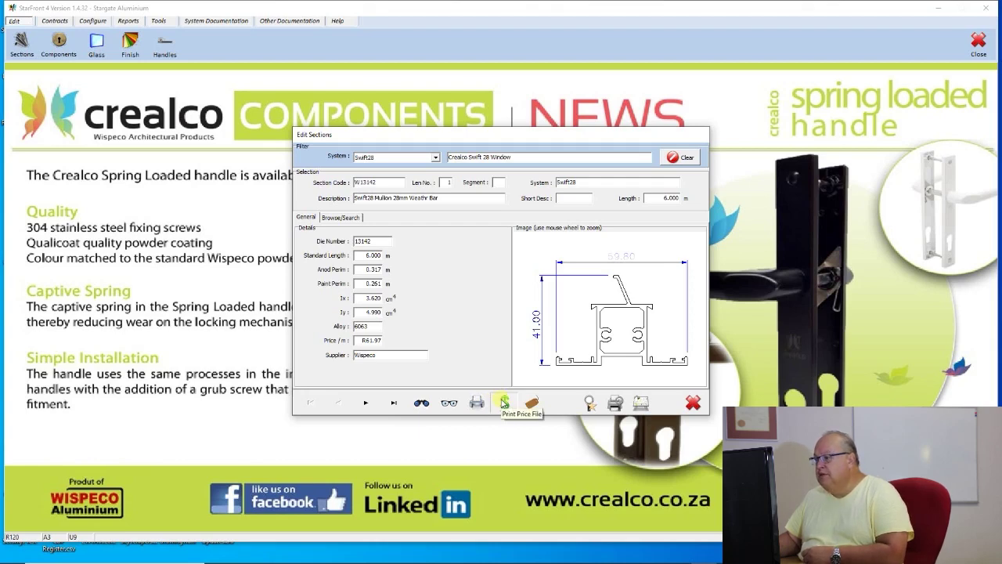
# Step: Generate the Swift28 section price list with the Prices Per Length option
pyautogui.click(500, 401)
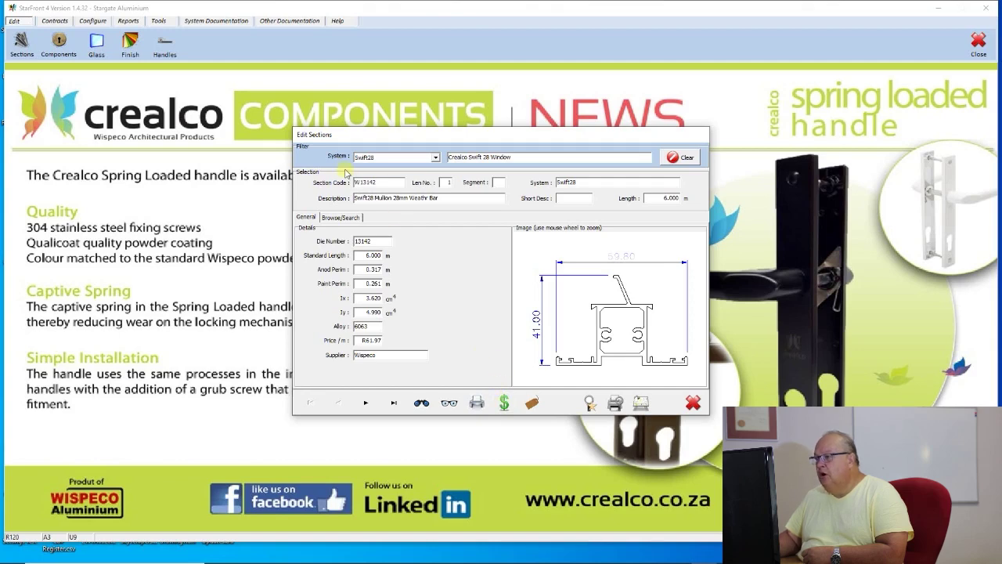
pyautogui.click(504, 401)
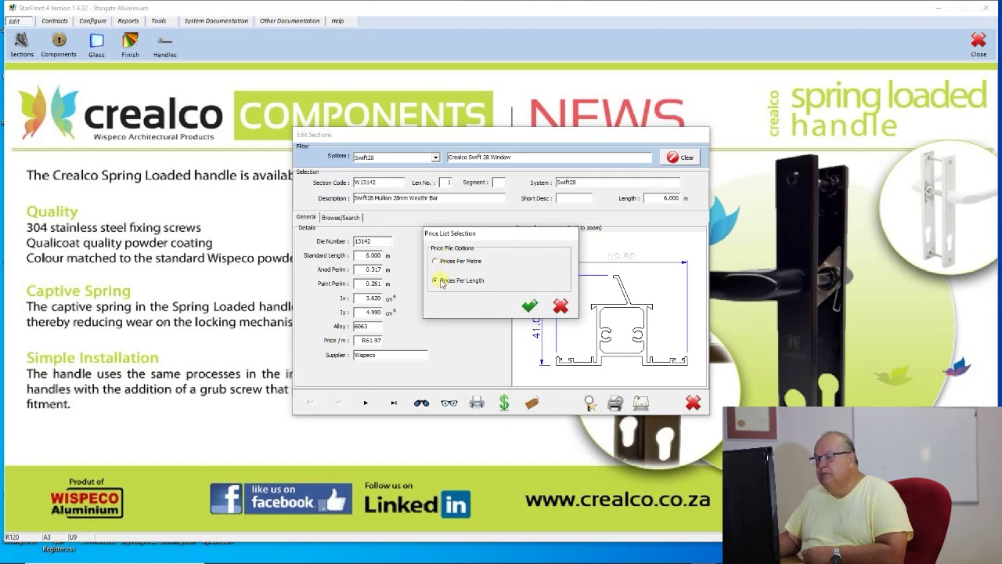
pyautogui.click(530, 305)
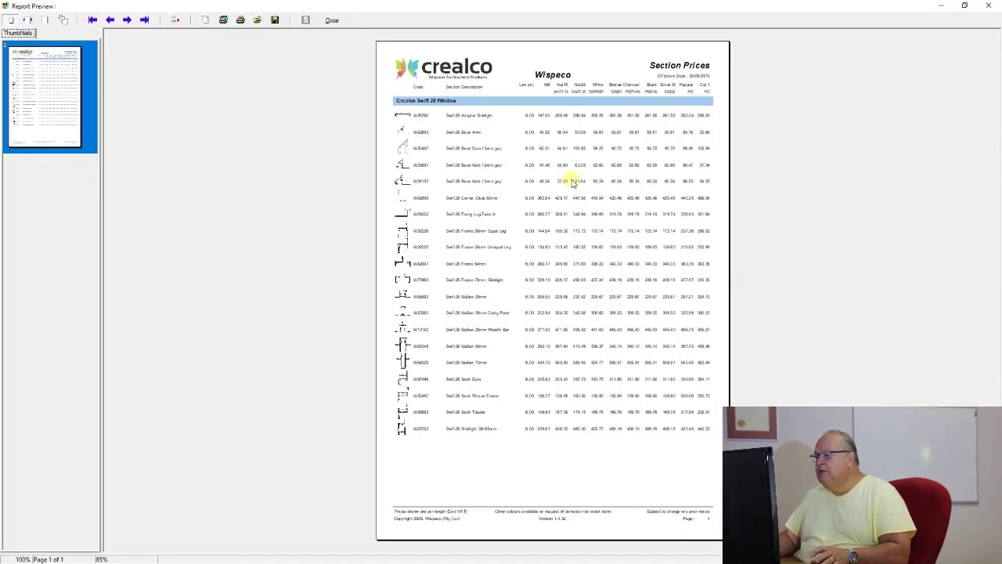
# Step: Enlarge the Section Prices report to page width, examine its effective date and finish prices, and close the preview
pyautogui.click(28, 20)
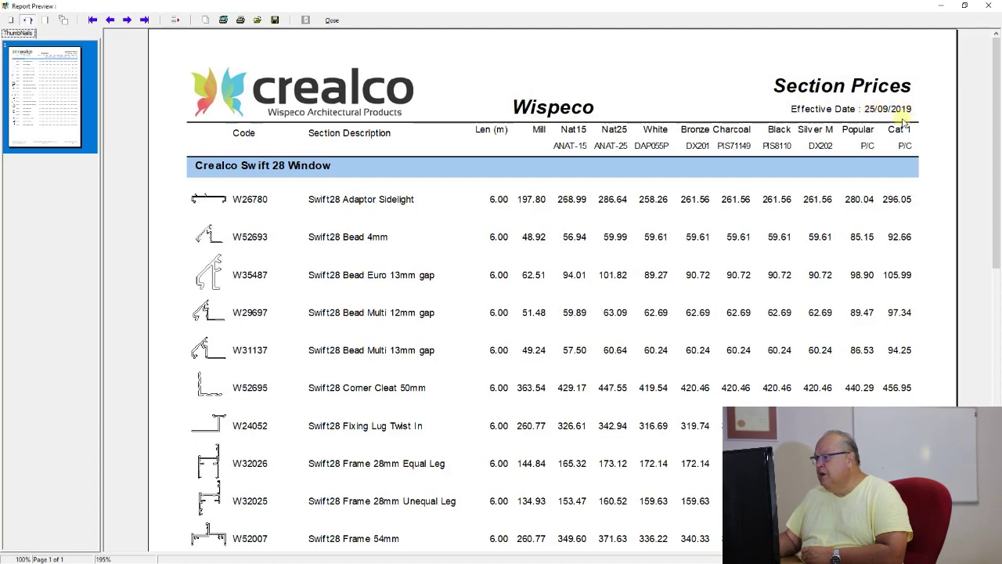
pyautogui.scroll(-1, 783, 226)
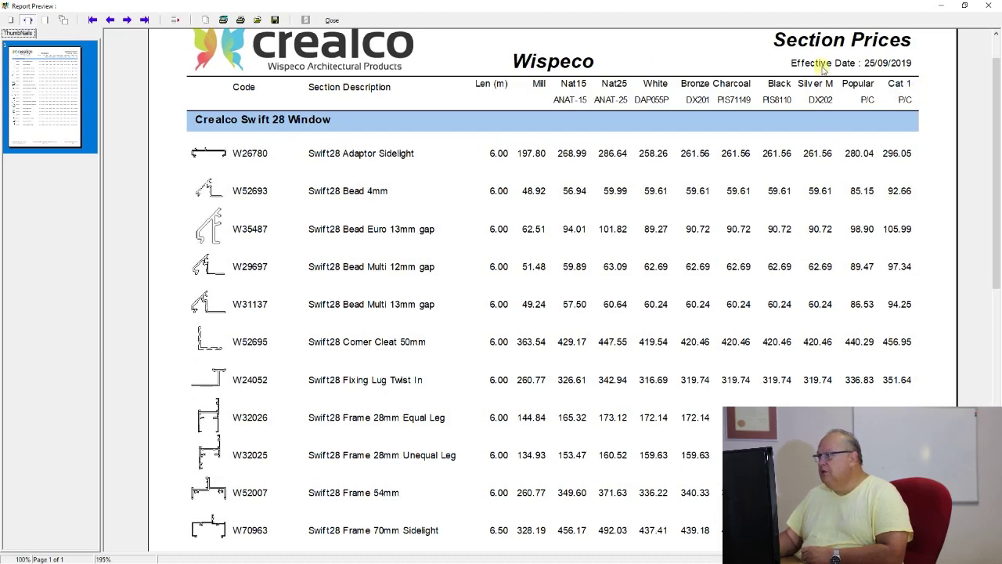
pyautogui.scroll(-2, 637, 267)
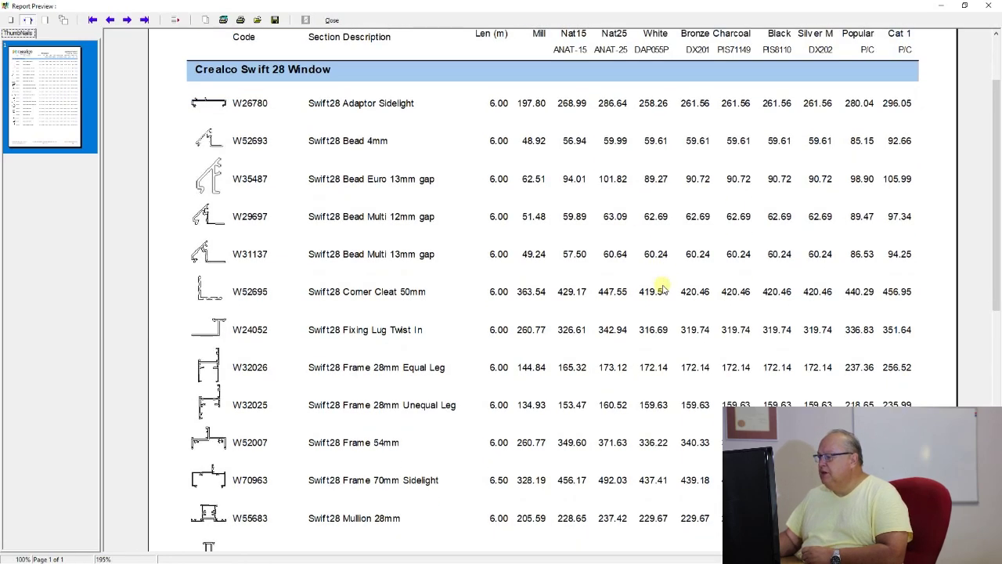
pyautogui.moveTo(996, 195); pyautogui.dragTo(992, 138)
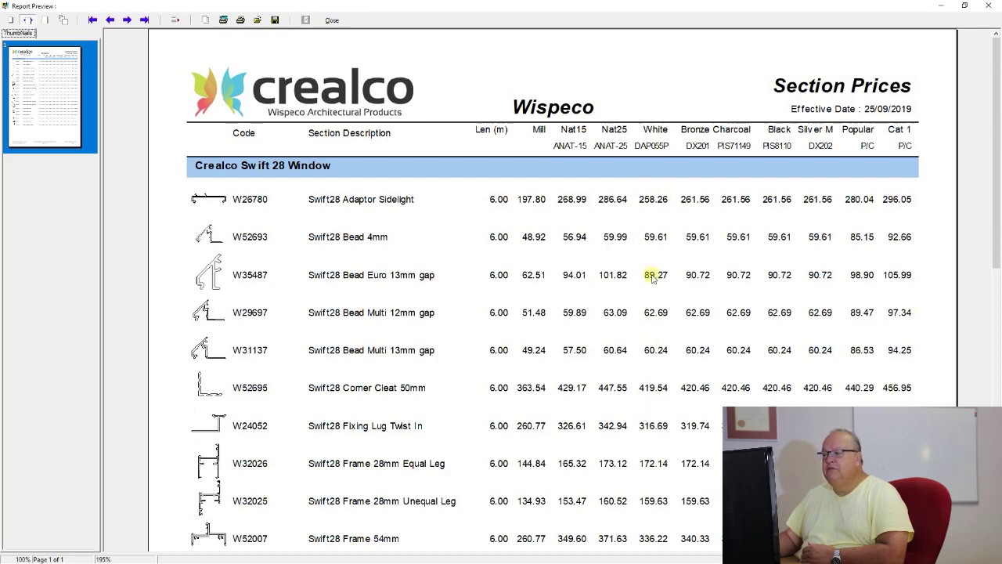
pyautogui.click(332, 19)
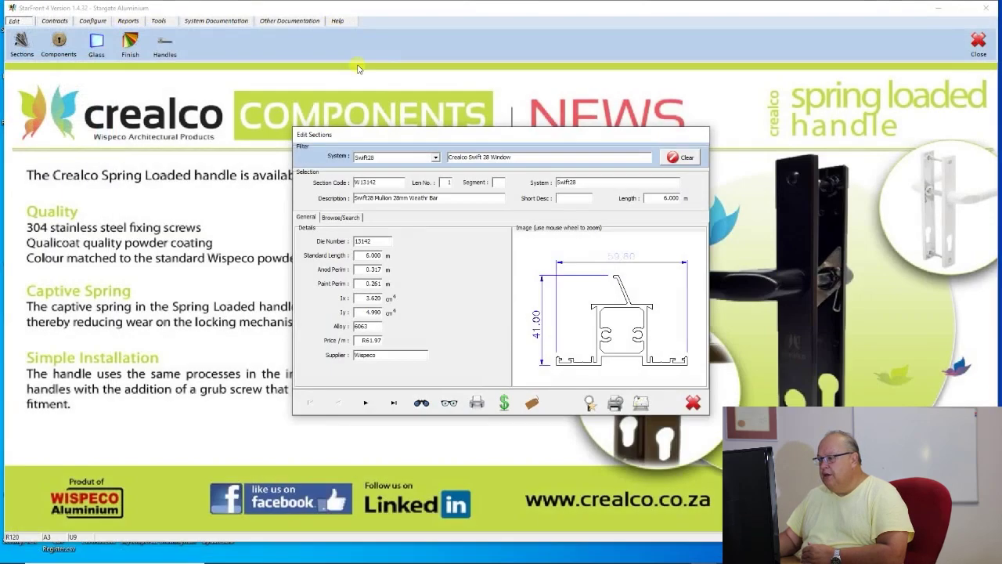
# Step: Preview the Swift28 section labels showing codes, lengths, alloy and profile images, and look over the first page
pyautogui.click(534, 405)
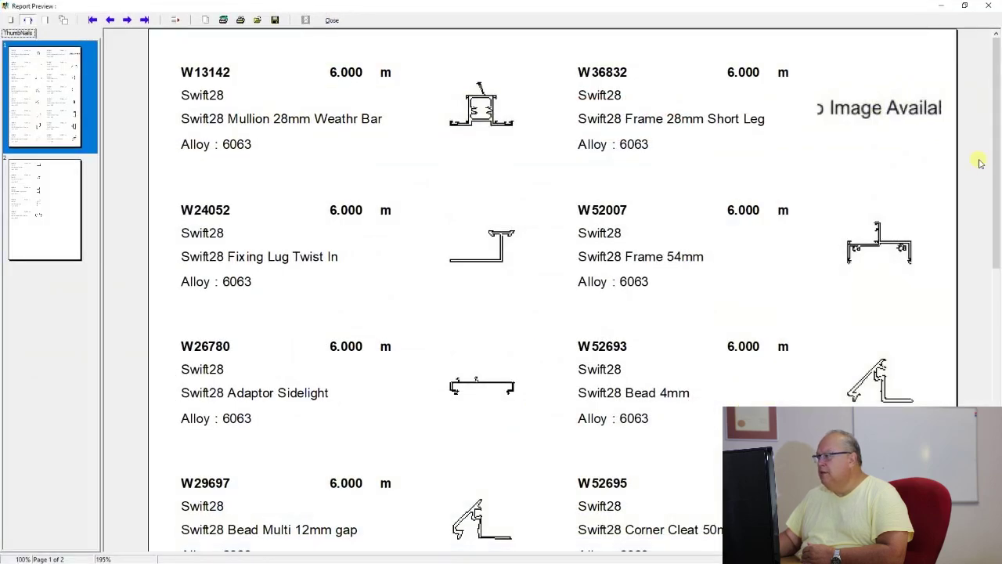
pyautogui.moveTo(997, 127); pyautogui.dragTo(997, 402)
pyautogui.moveTo(997, 348); pyautogui.dragTo(988, 136)
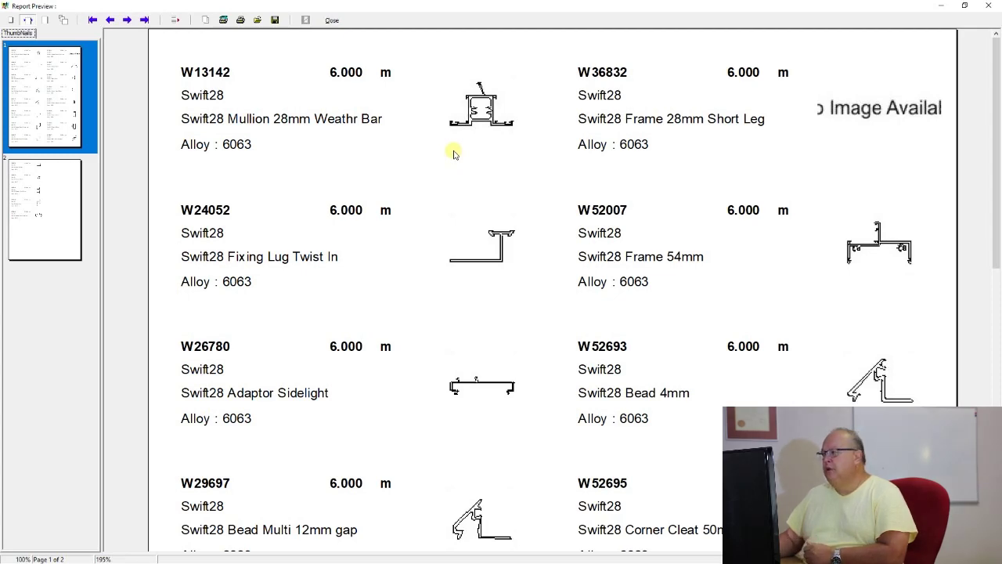
# Step: Close the label preview, and enlarge the section's profile image before reloading it at full view
pyautogui.click(328, 20)
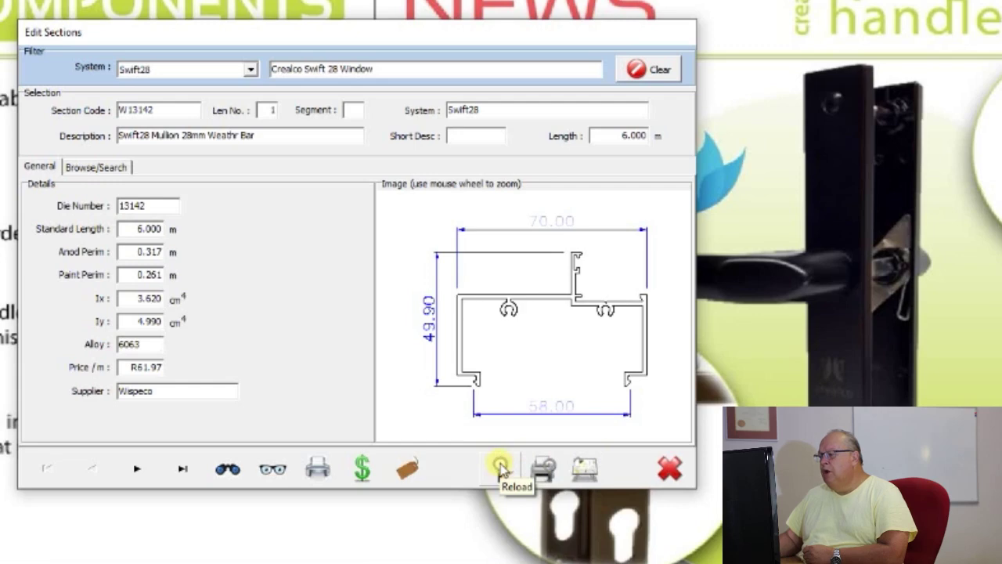
pyautogui.scroll(5, 603, 291)
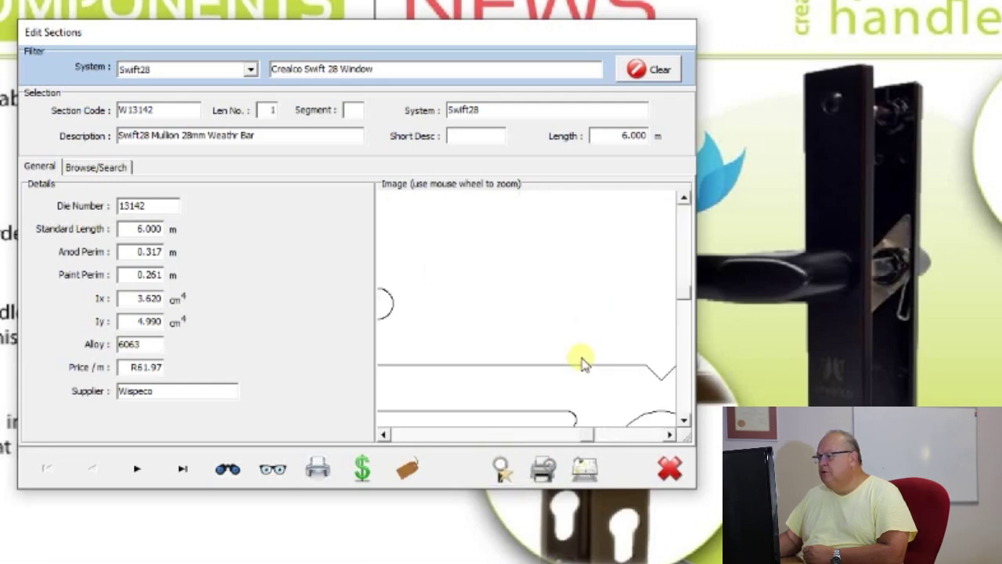
pyautogui.click(502, 468)
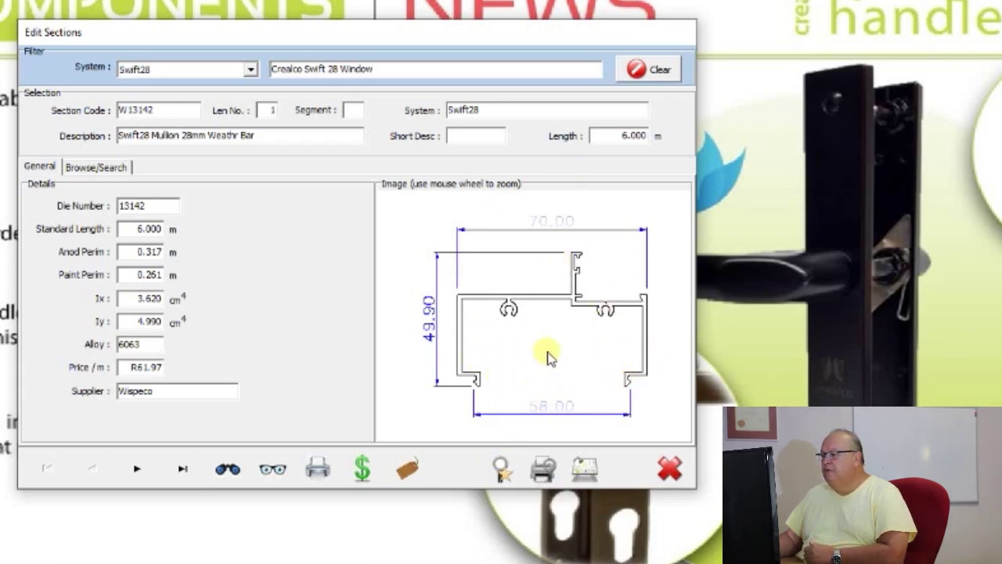
# Step: Preview the Section Drawing report for W13142, examine its section properties and dimensioned profile, and close the preview
pyautogui.click(545, 470)
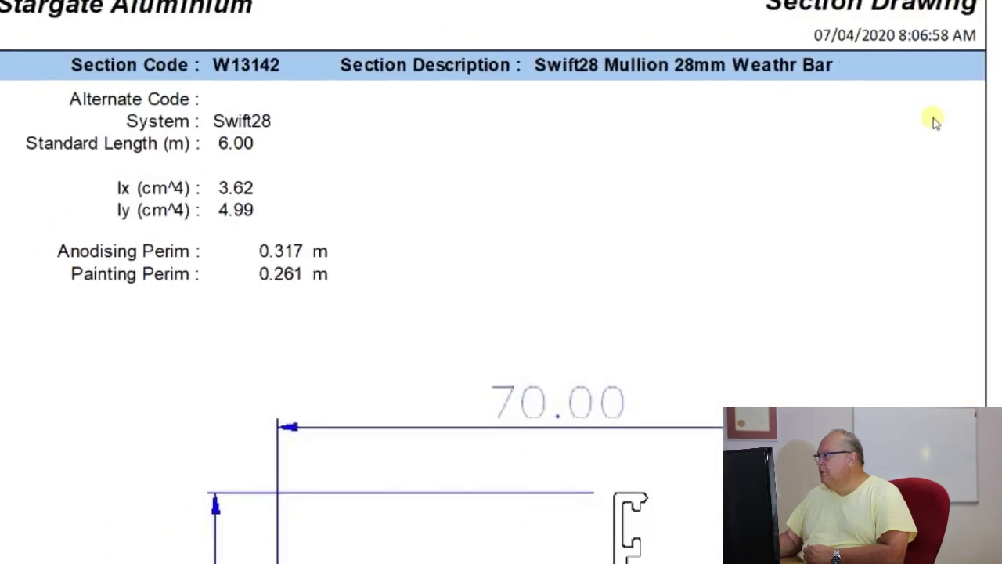
pyautogui.scroll(-5, 548, 290)
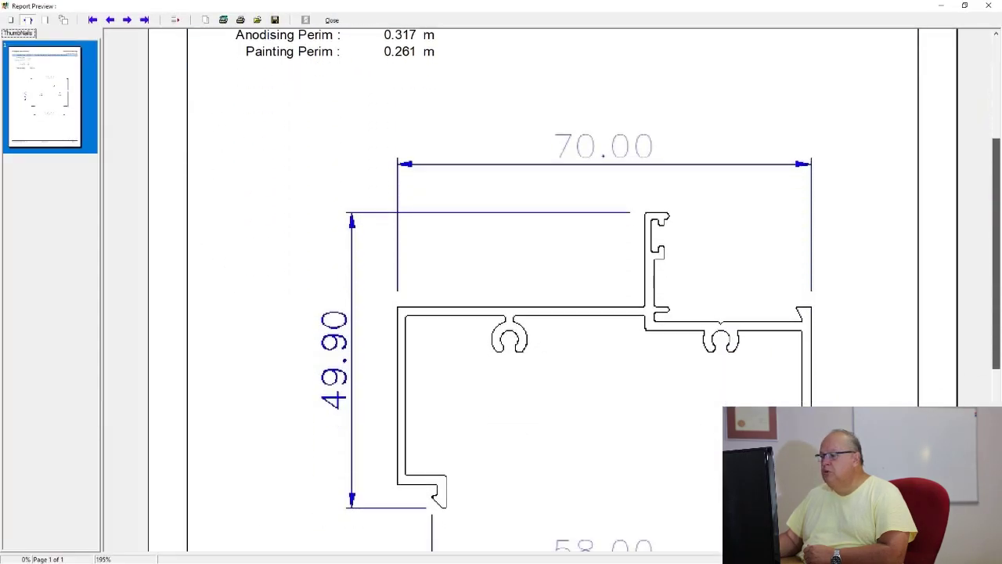
pyautogui.scroll(-2, 858, 280)
pyautogui.scroll(4, 859, 280)
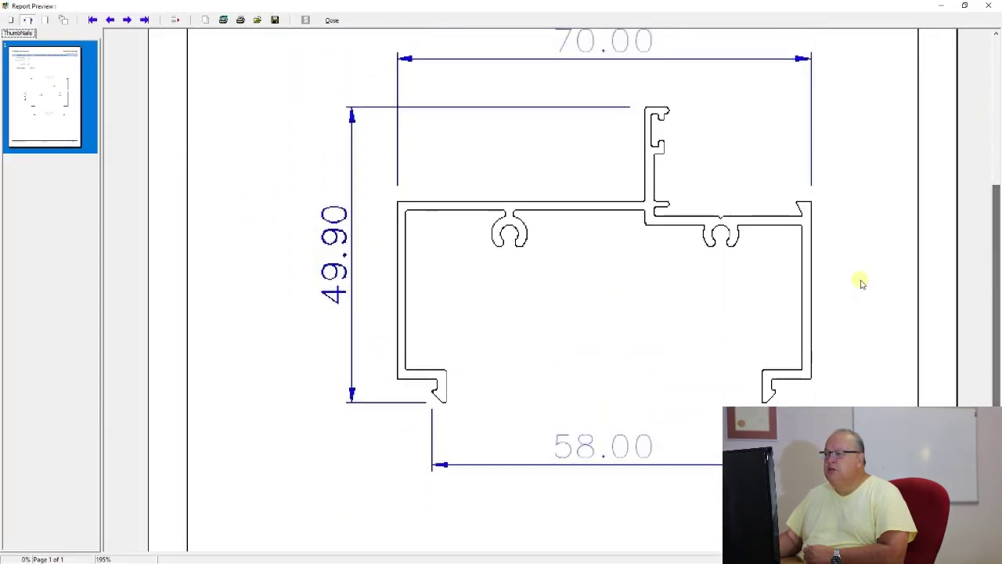
pyautogui.moveTo(994, 223); pyautogui.dragTo(952, 105)
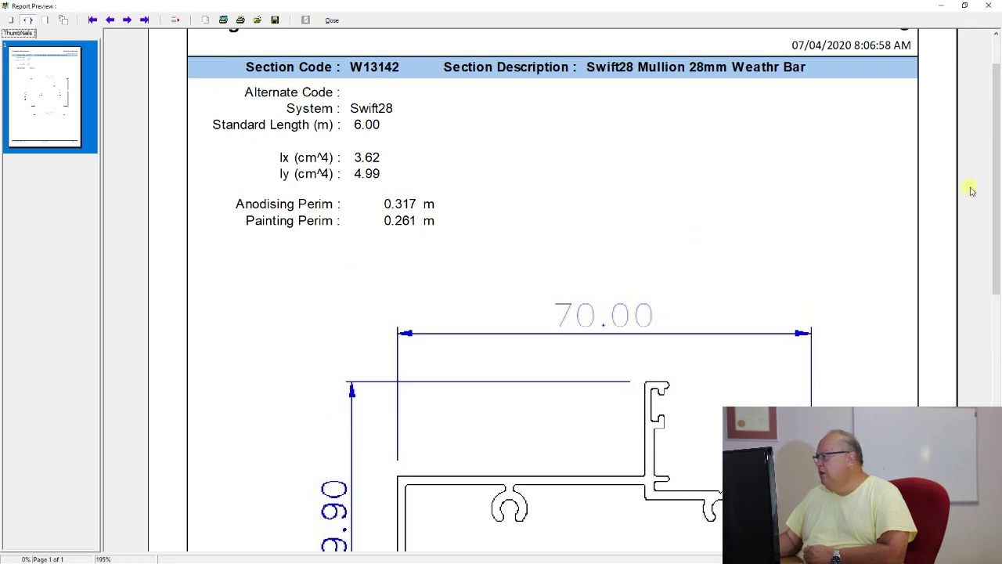
pyautogui.scroll(2, 997, 202)
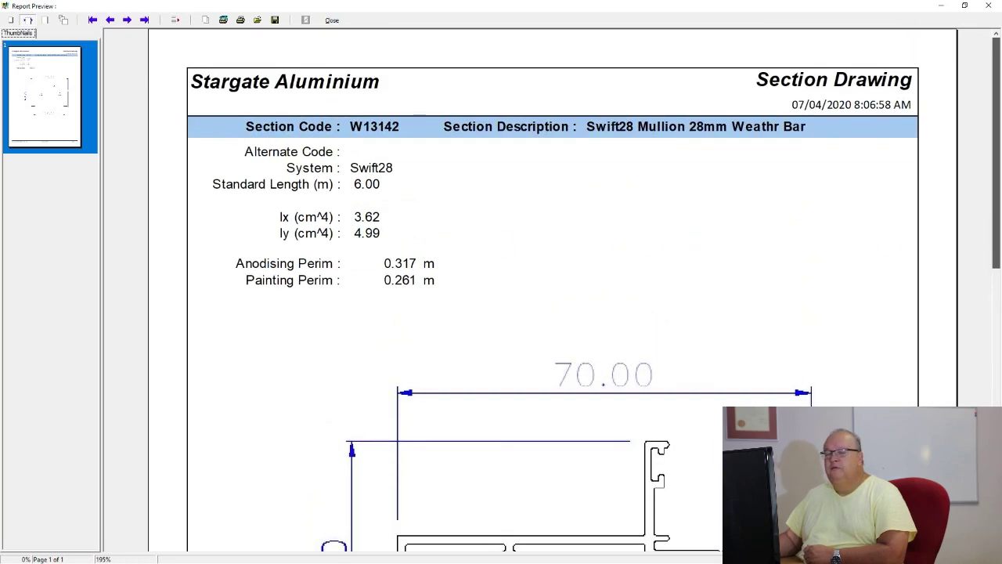
pyautogui.scroll(-1, 997, 172)
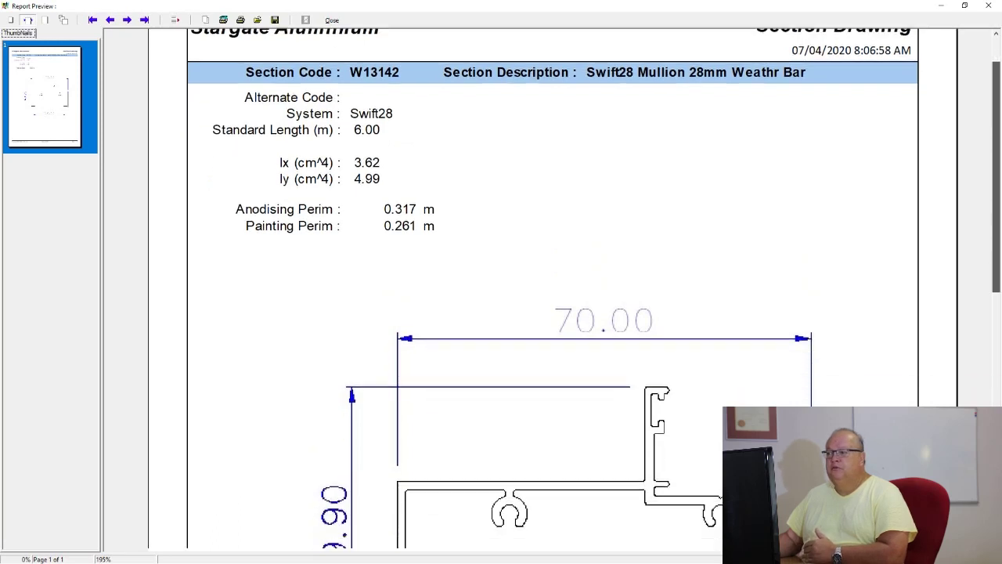
pyautogui.scroll(-6, 997, 173)
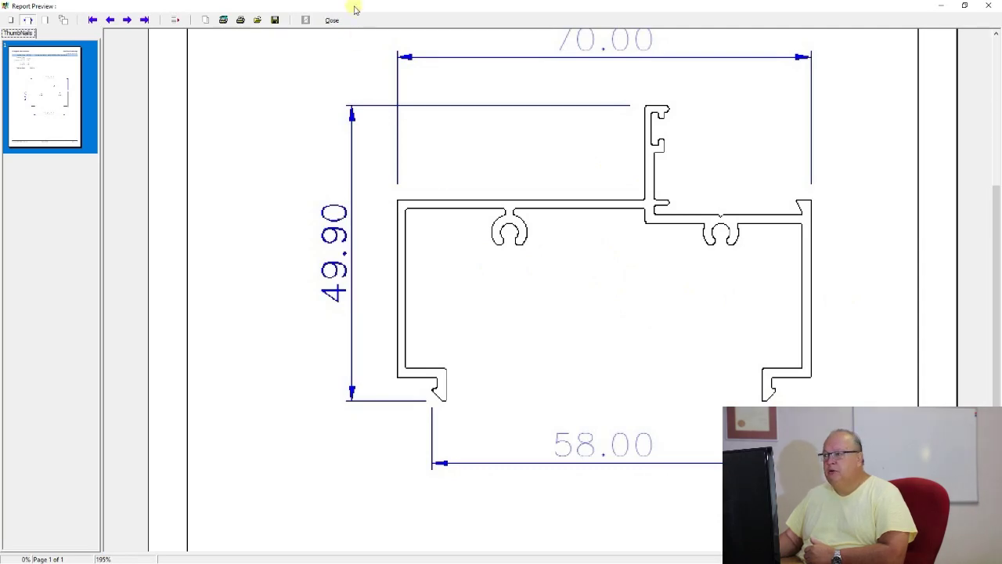
pyautogui.click(333, 22)
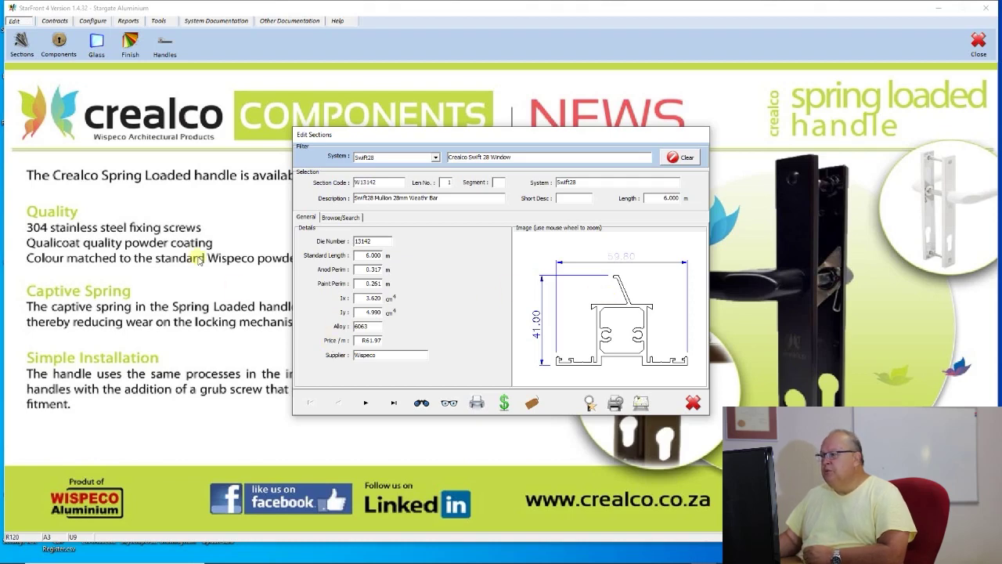
# Step: Step forward through the Swift28 sections to W29697, and close the section editor
pyautogui.click(368, 403)
pyautogui.click(367, 402)
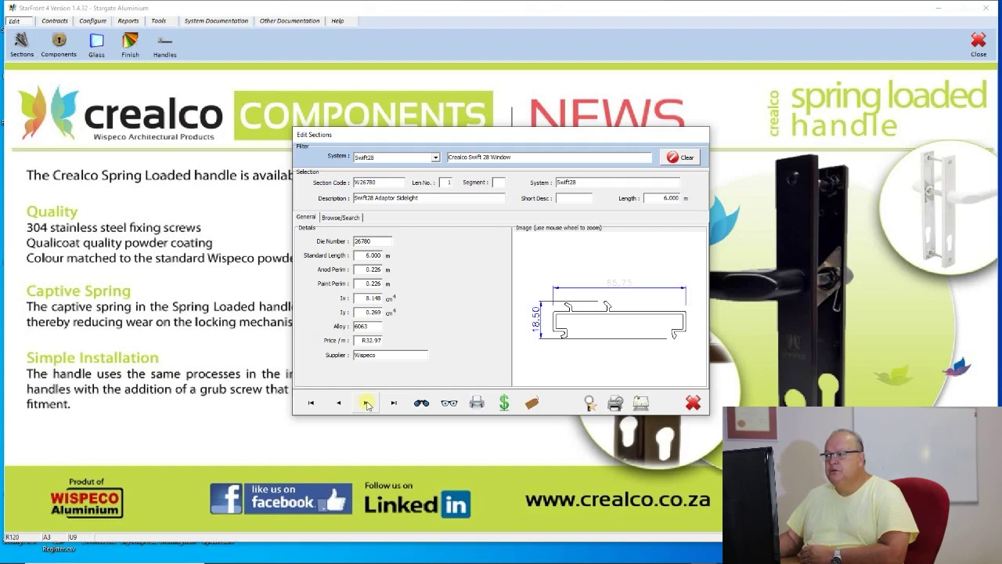
pyautogui.click(366, 402)
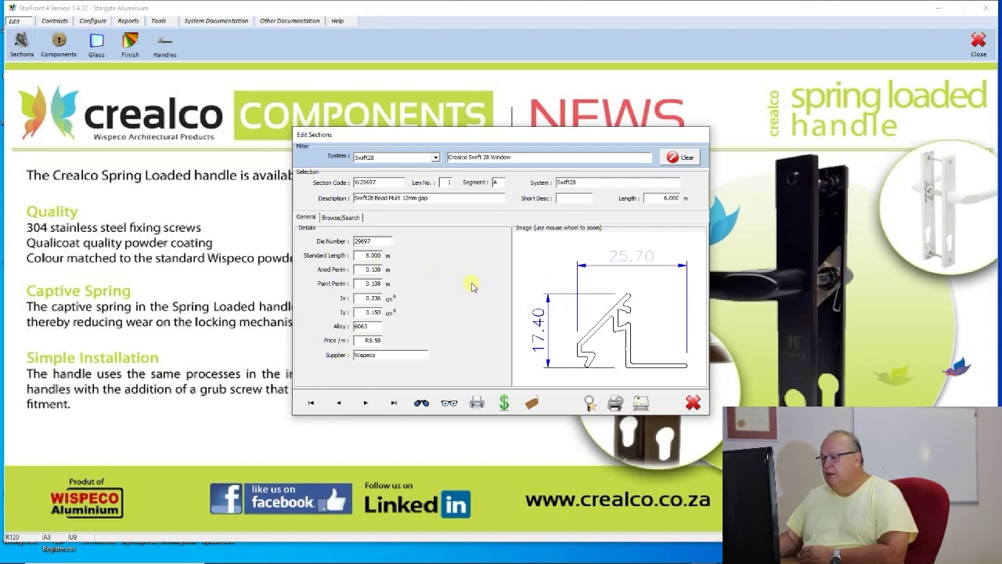
pyautogui.click(692, 403)
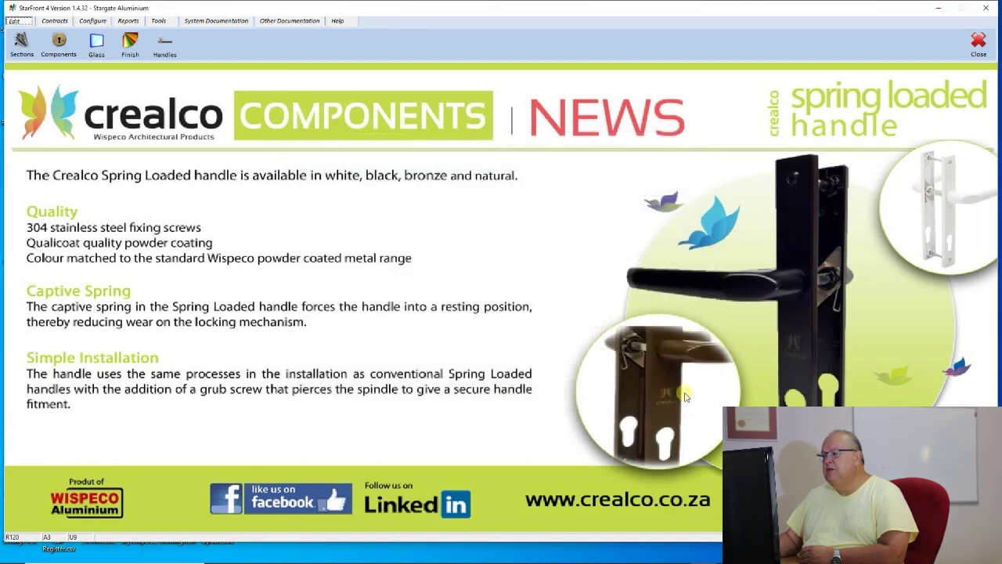
# Step: Open the components file and step forward through the records to ASL-CAS-WHT
pyautogui.click(61, 45)
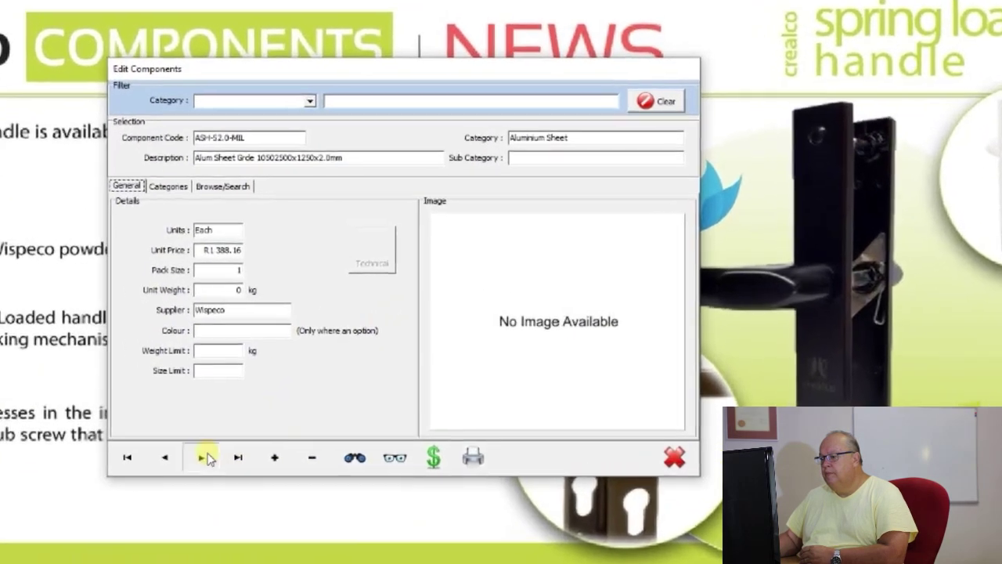
pyautogui.click(203, 457)
pyautogui.click(201, 457)
pyautogui.click(201, 457)
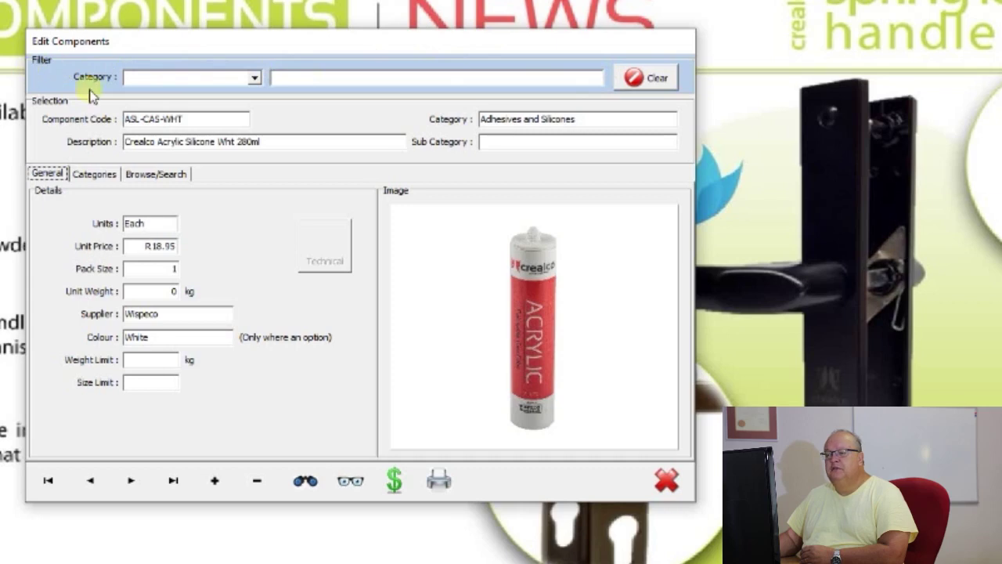
# Step: Look through the component categories and filter the components by Rollers and Hangers
pyautogui.click(254, 80)
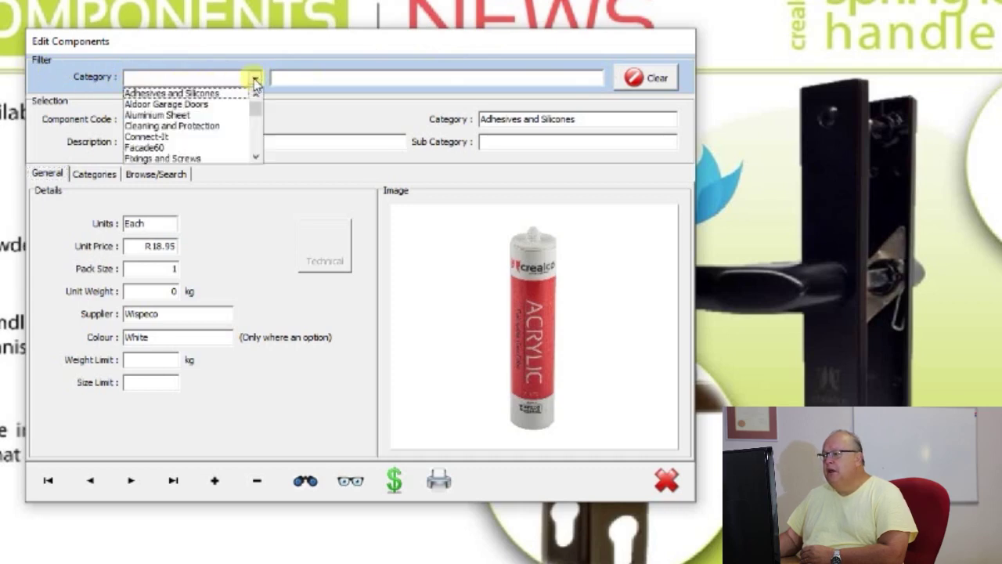
pyautogui.click(256, 158)
pyautogui.click(256, 157)
pyautogui.click(256, 157)
pyautogui.click(256, 157)
pyautogui.click(255, 157)
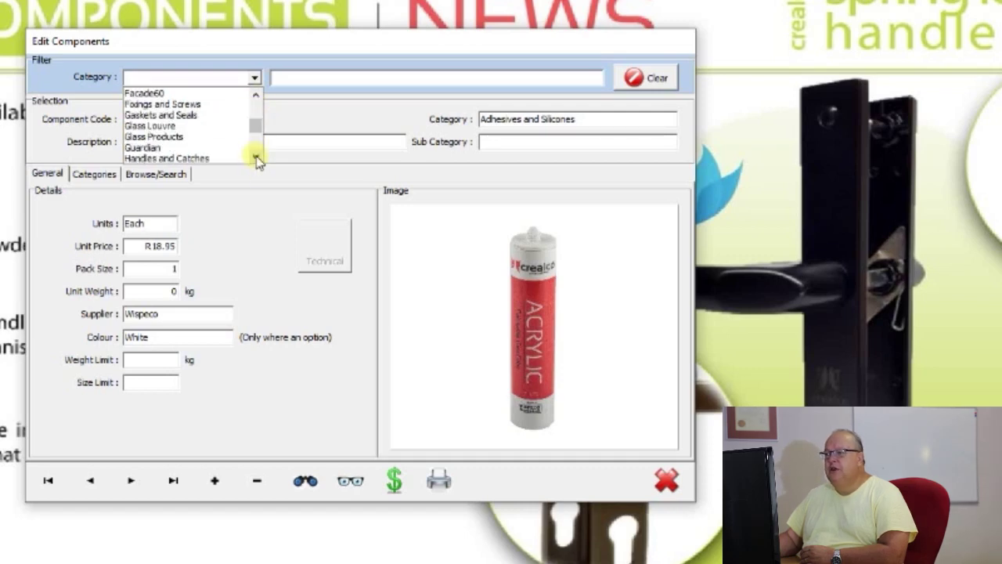
pyautogui.click(256, 157)
pyautogui.click(256, 157)
pyautogui.click(256, 158)
pyautogui.click(256, 157)
pyautogui.click(256, 158)
pyautogui.click(256, 157)
pyautogui.click(256, 157)
pyautogui.click(256, 157)
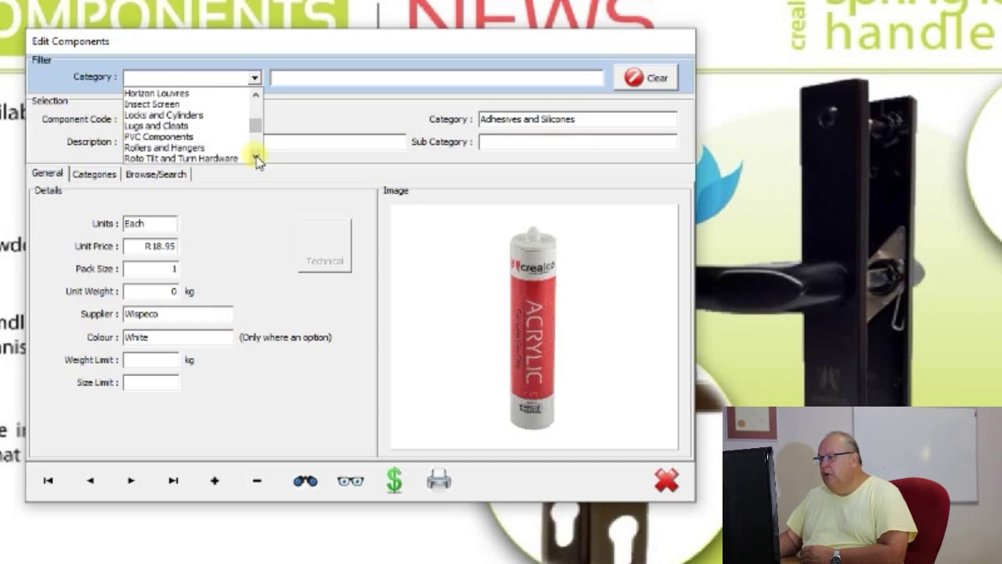
pyautogui.click(195, 147)
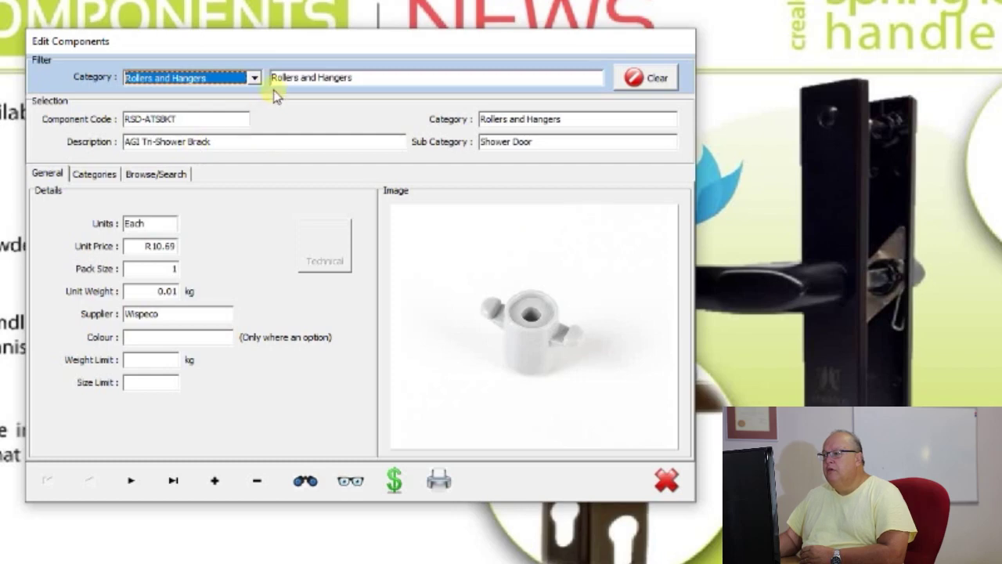
# Step: Browse the Rollers and Hangers components forward to RSW-CPGM2, and go back to RSW-500-NYL
pyautogui.click(132, 481)
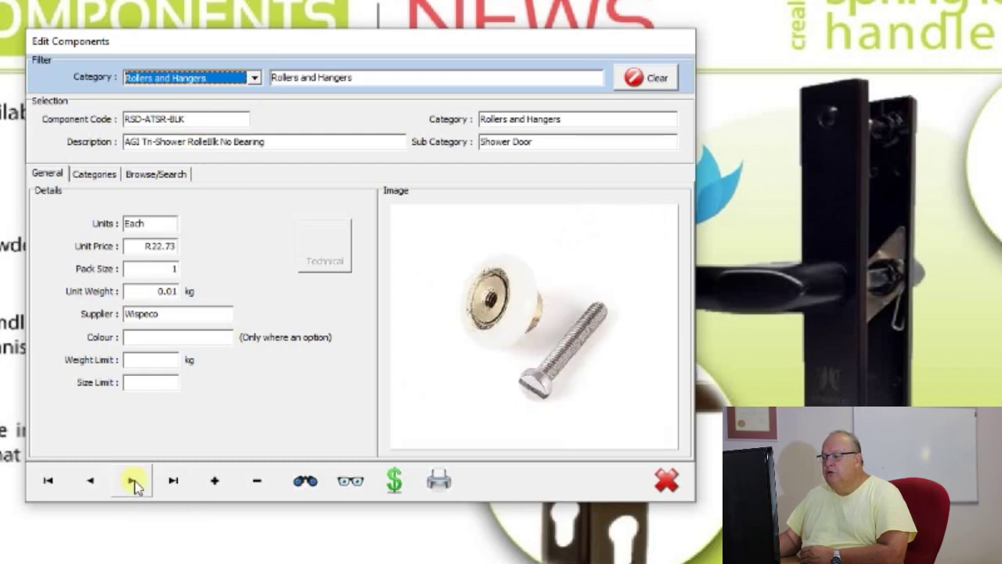
pyautogui.click(133, 481)
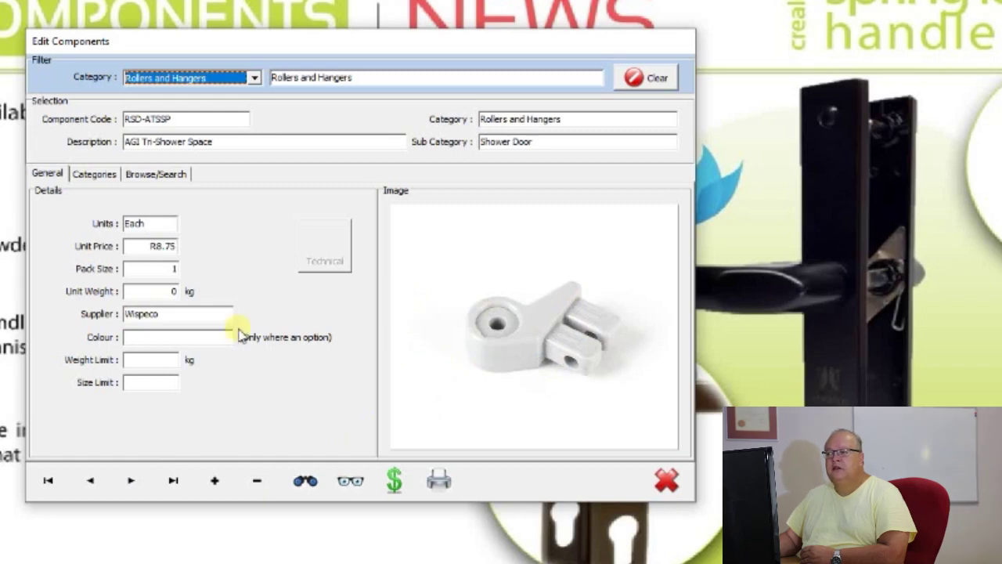
pyautogui.click(131, 480)
pyautogui.click(131, 481)
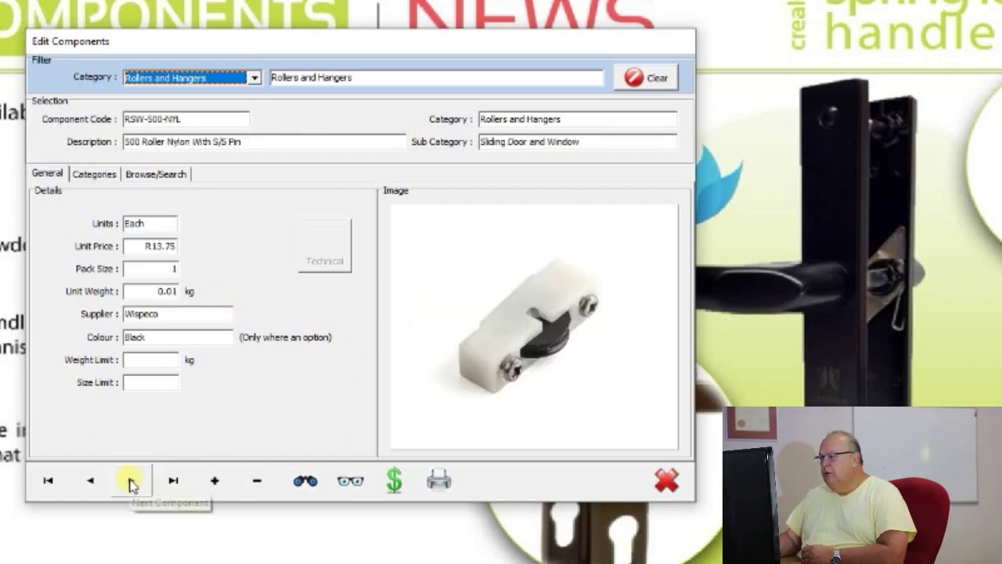
pyautogui.click(130, 481)
pyautogui.click(131, 482)
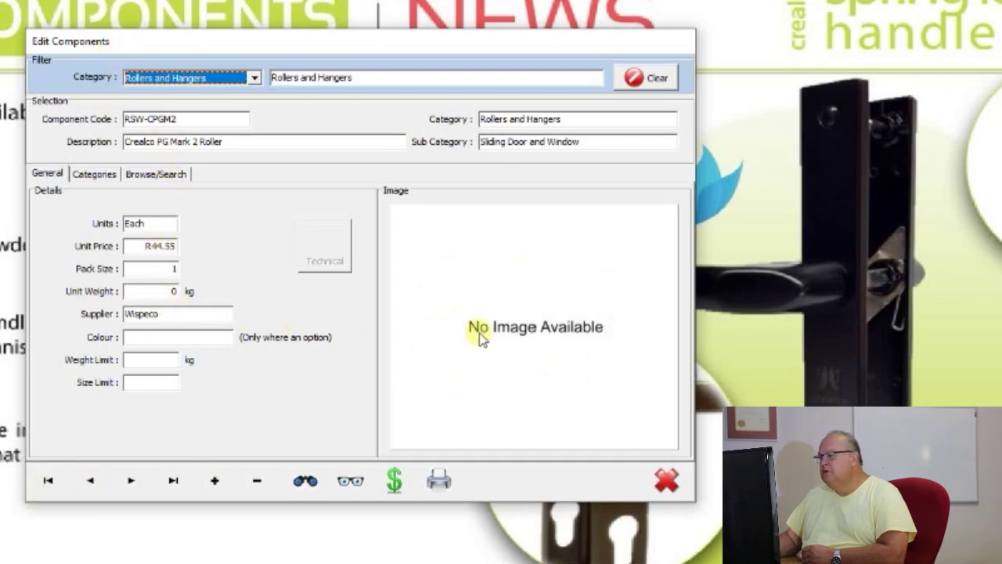
pyautogui.click(90, 481)
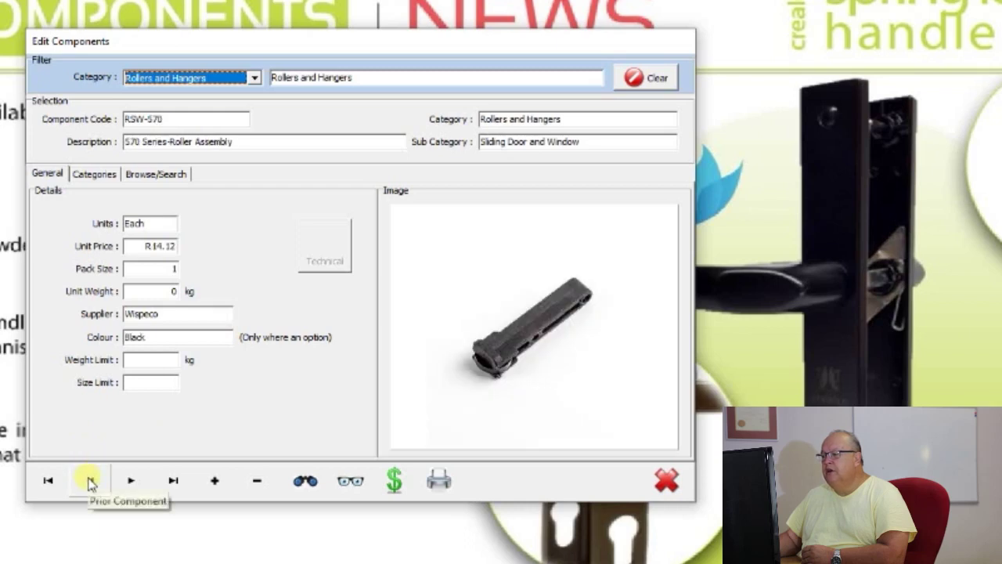
pyautogui.click(90, 481)
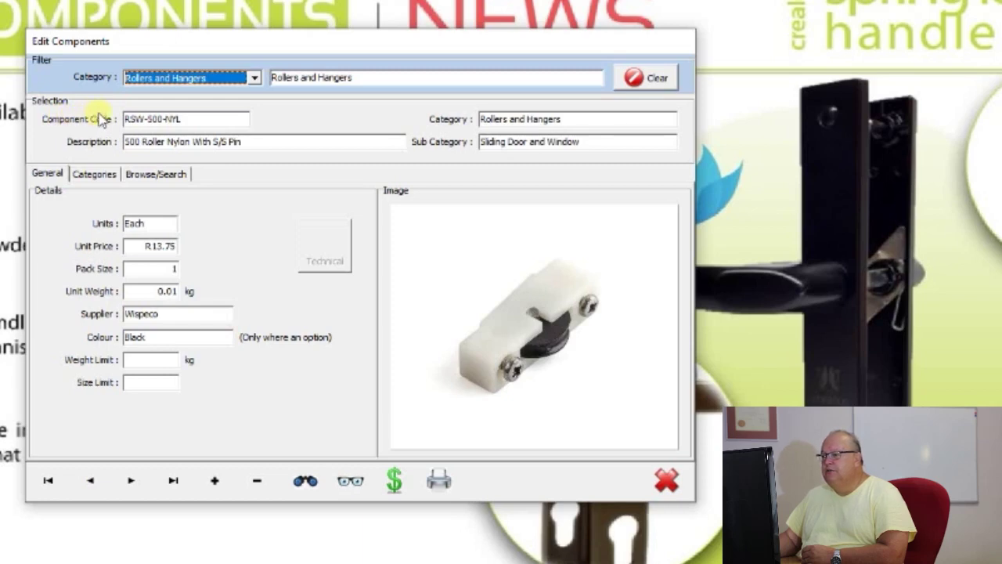
# Step: Examine the component code, description, category and sub category of the 500 nylon roller
pyautogui.click(192, 119)
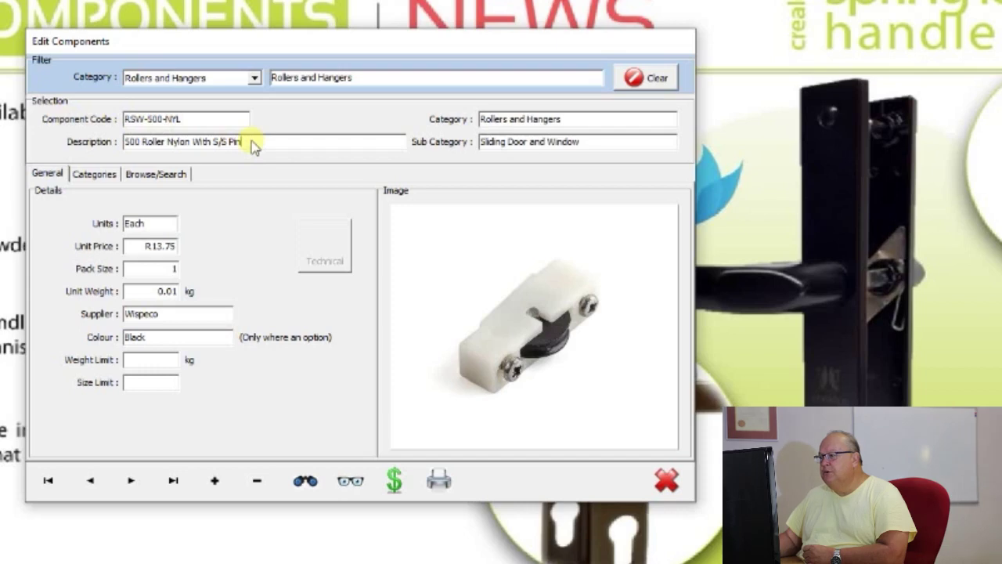
pyautogui.moveTo(589, 121); pyautogui.dragTo(501, 124)
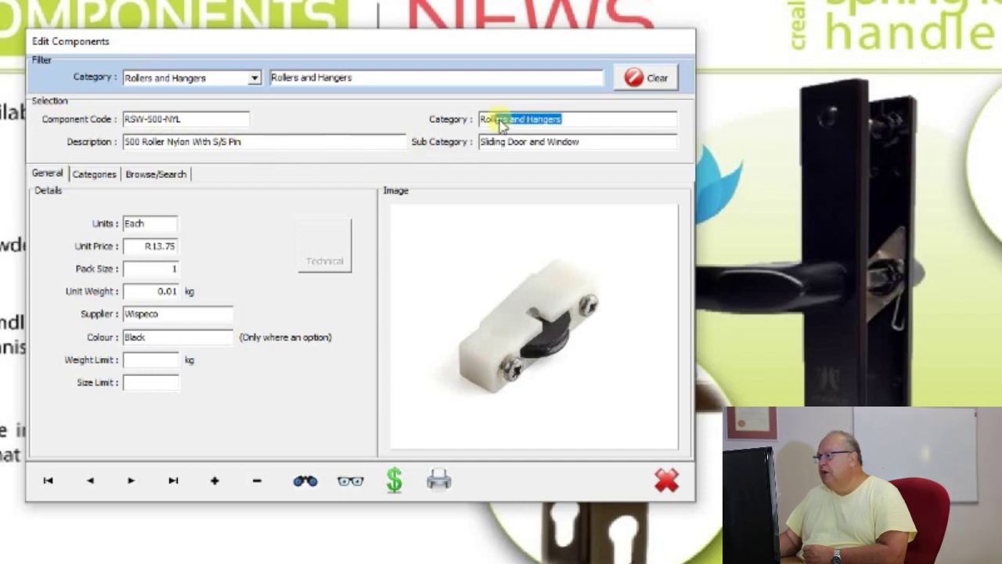
pyautogui.moveTo(584, 144); pyautogui.dragTo(462, 139)
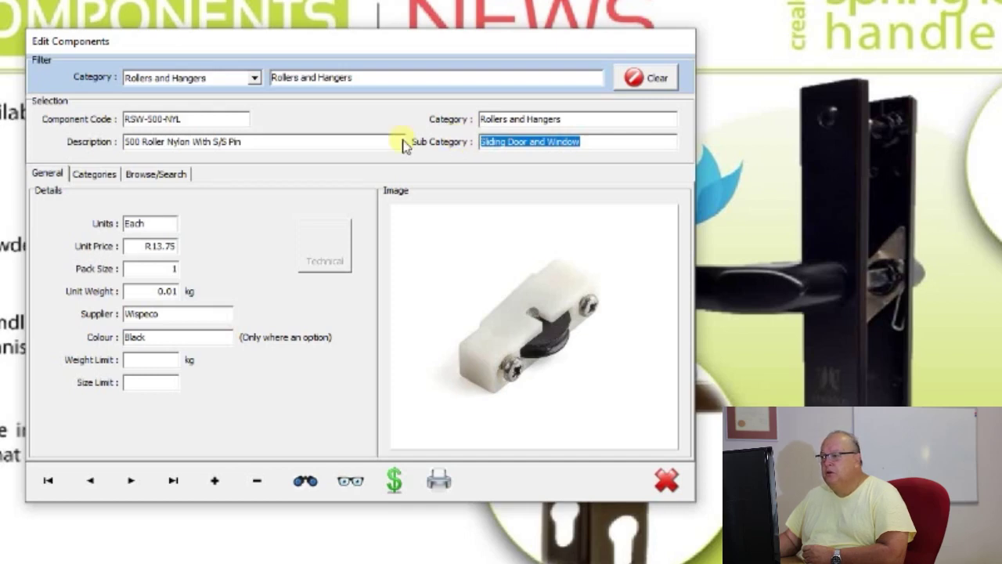
# Step: Examine the nylon roller's unit price, pack size, unit weight, supplier, colour, weight limit and size limit fields
pyautogui.click(166, 242)
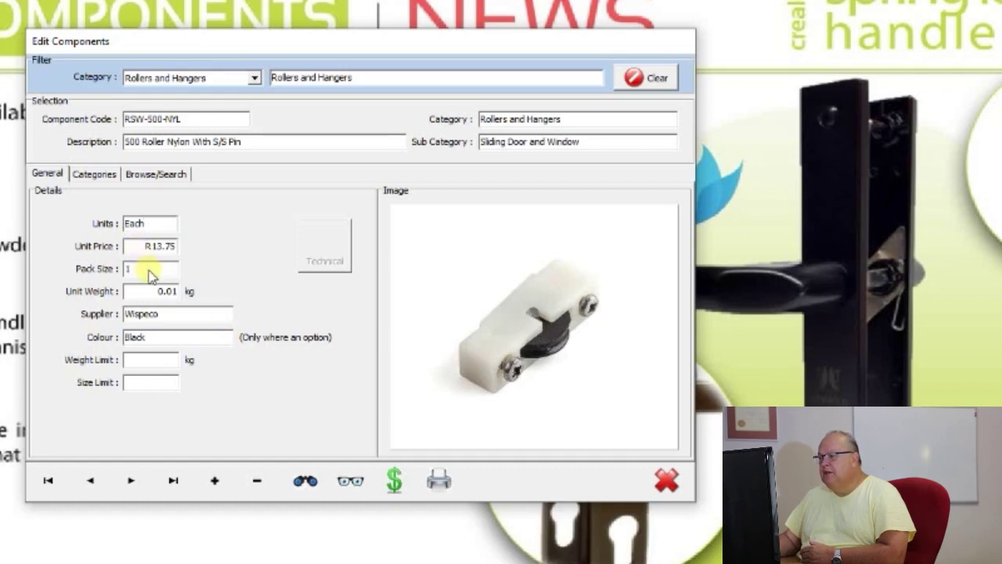
pyautogui.click(104, 271)
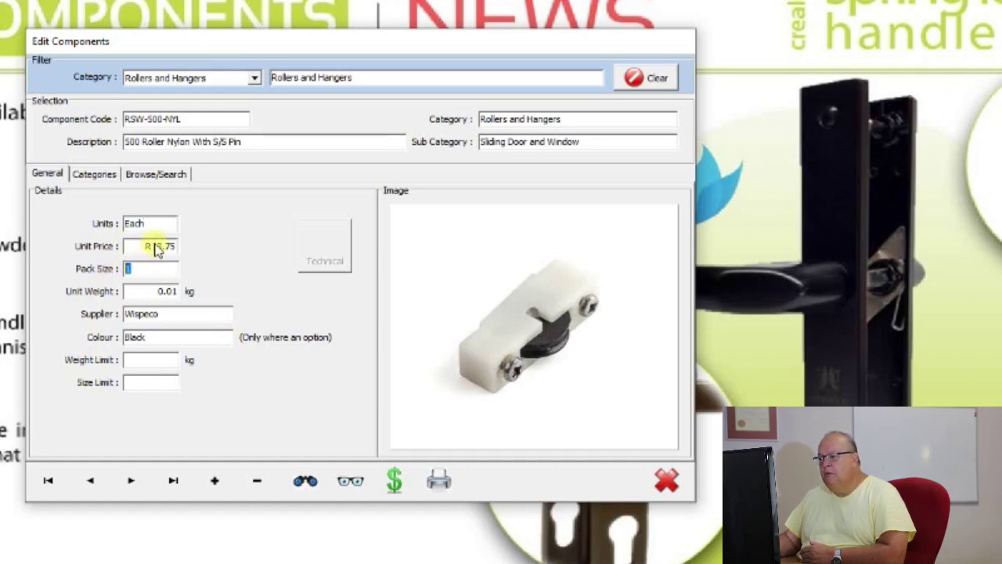
pyautogui.click(135, 291)
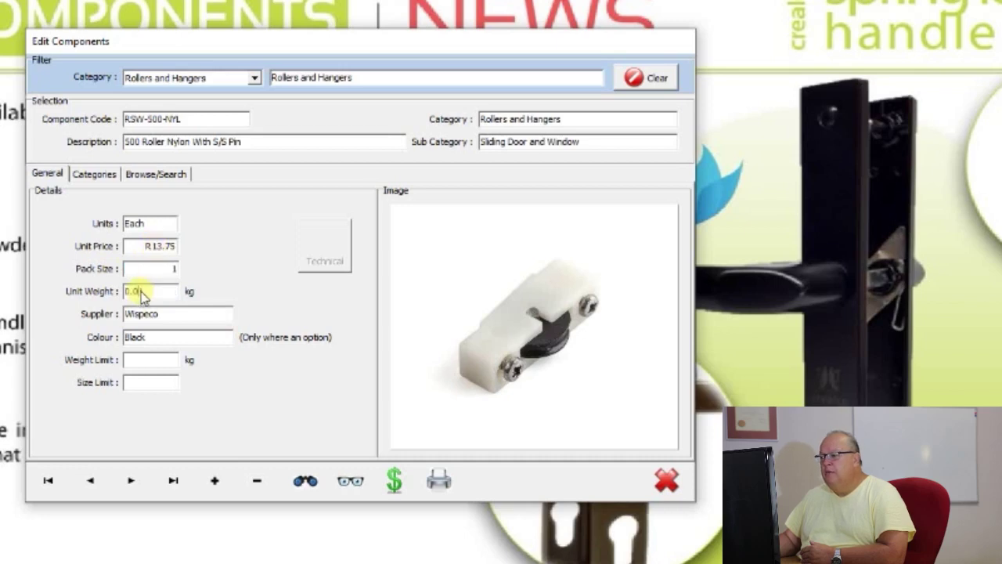
pyautogui.click(98, 296)
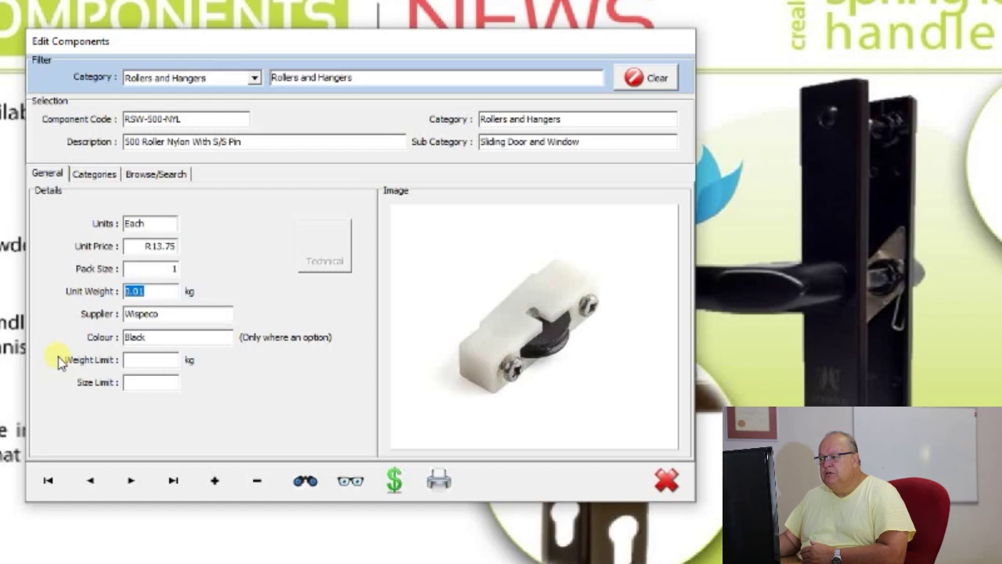
pyautogui.click(183, 317)
pyautogui.click(85, 316)
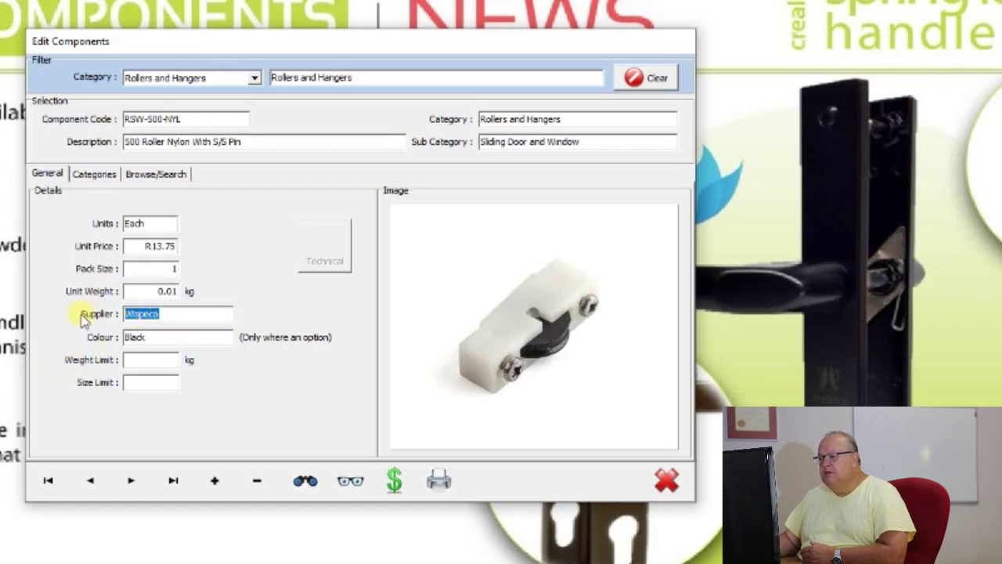
pyautogui.click(174, 342)
pyautogui.click(94, 341)
pyautogui.click(161, 362)
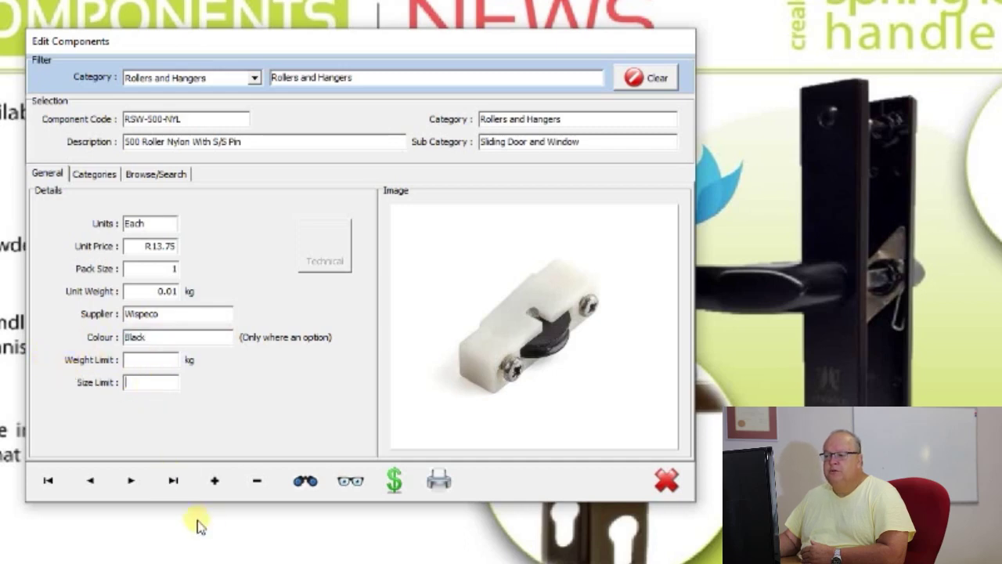
# Step: Browse the Rollers and Hangers components forward to RSW-DAS-ALUM
pyautogui.click(130, 479)
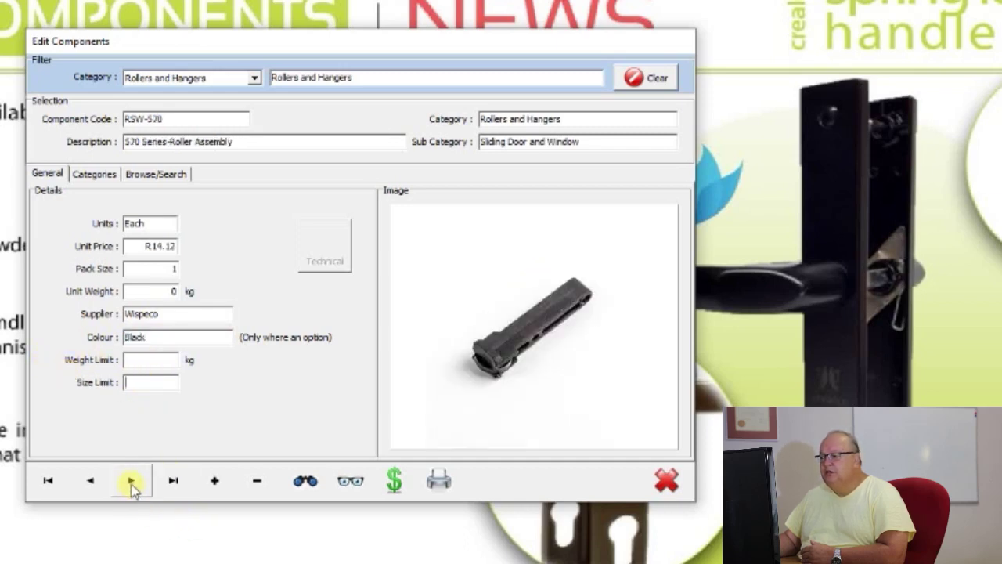
pyautogui.click(131, 480)
pyautogui.click(131, 480)
pyautogui.click(131, 480)
pyautogui.click(131, 480)
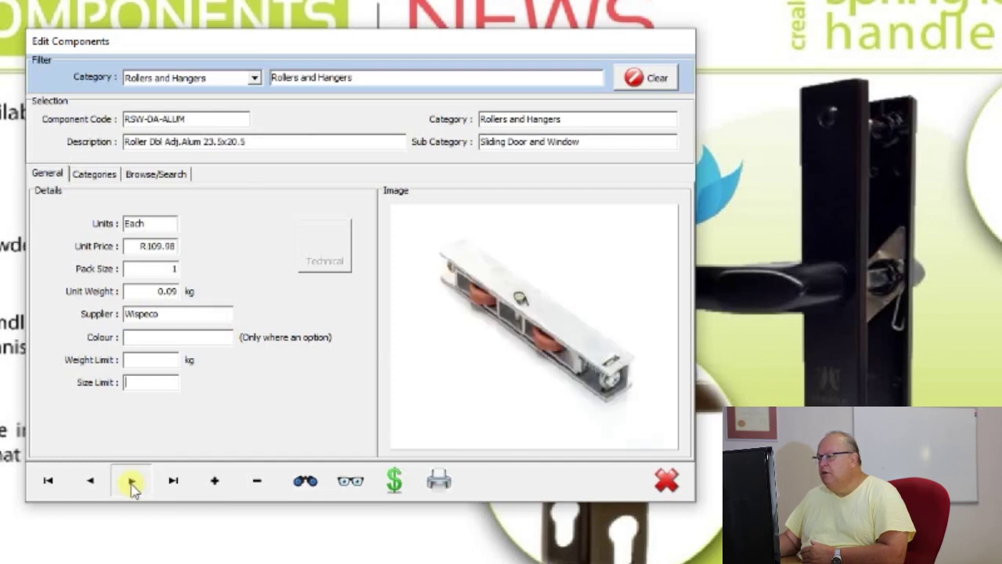
pyautogui.click(131, 479)
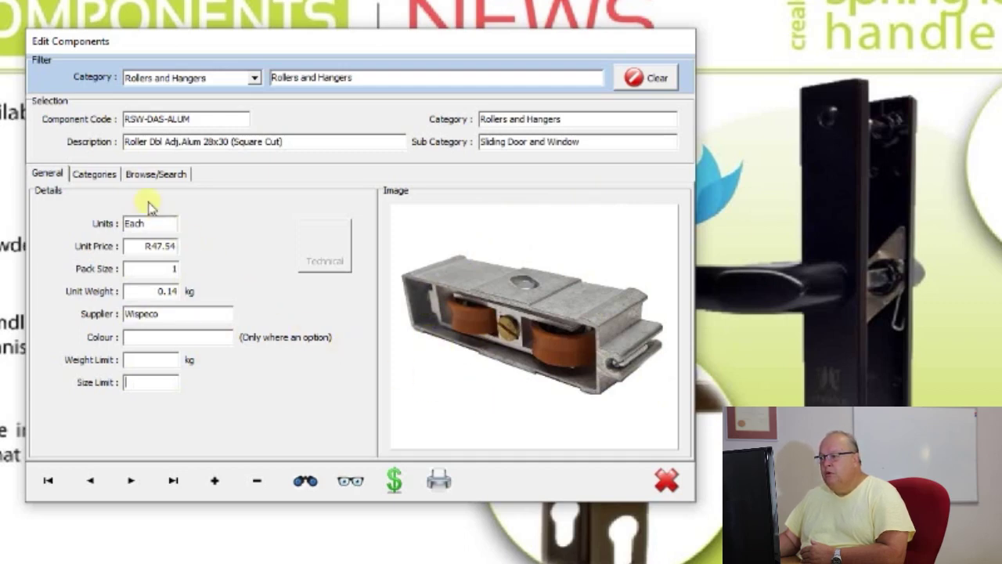
# Step: Look through the list of component categories and select Roto Tilt and Turn Hardware
pyautogui.click(95, 173)
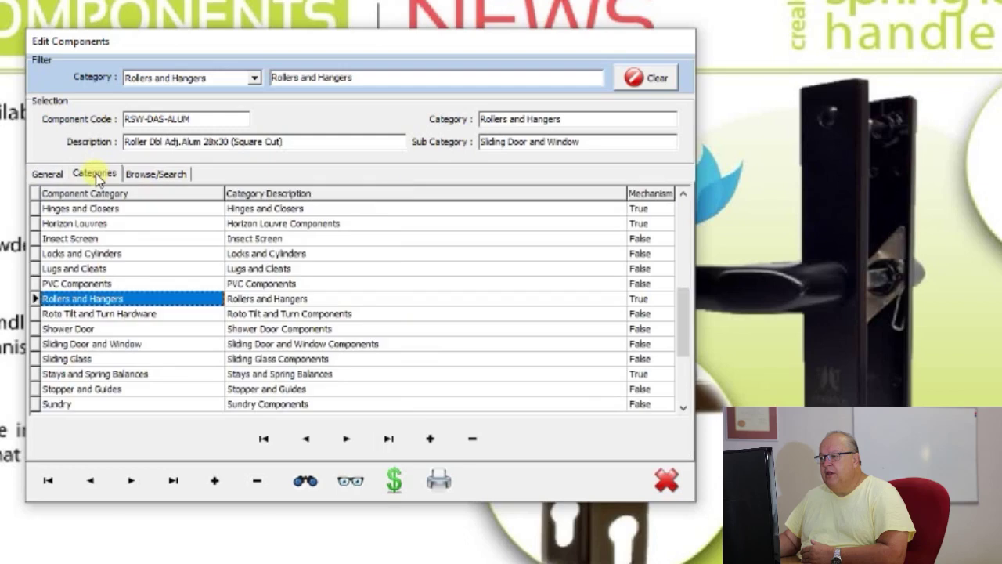
pyautogui.click(116, 270)
pyautogui.click(123, 313)
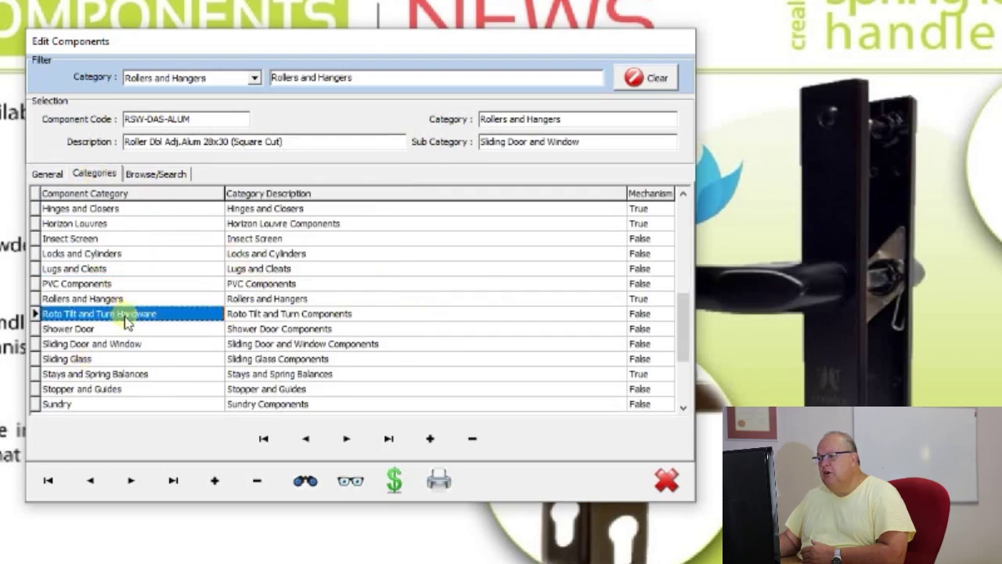
# Step: Browse the list of Rollers and Hangers components down to RSW-SD-NYL and back up to RSW-500-NYL
pyautogui.click(157, 174)
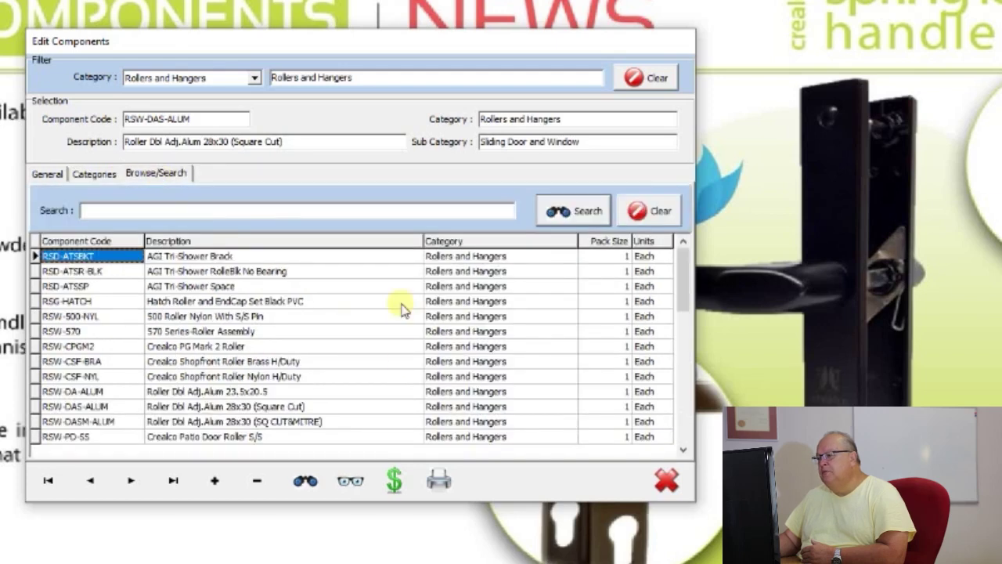
pyautogui.click(168, 346)
pyautogui.press('Down')
pyautogui.press('Down')
pyautogui.press('Down')
pyautogui.press('Down')
pyautogui.press('Down')
pyautogui.press('Down')
pyautogui.press('Down')
pyautogui.press('Down')
pyautogui.press('Down')
pyautogui.press('Down')
pyautogui.press('Down')
pyautogui.press('Down')
pyautogui.press('Down')
pyautogui.press('Down')
pyautogui.press('Down')
pyautogui.press('Down')
pyautogui.press('Down')
pyautogui.press('Down')
pyautogui.press('Down')
pyautogui.press('Down')
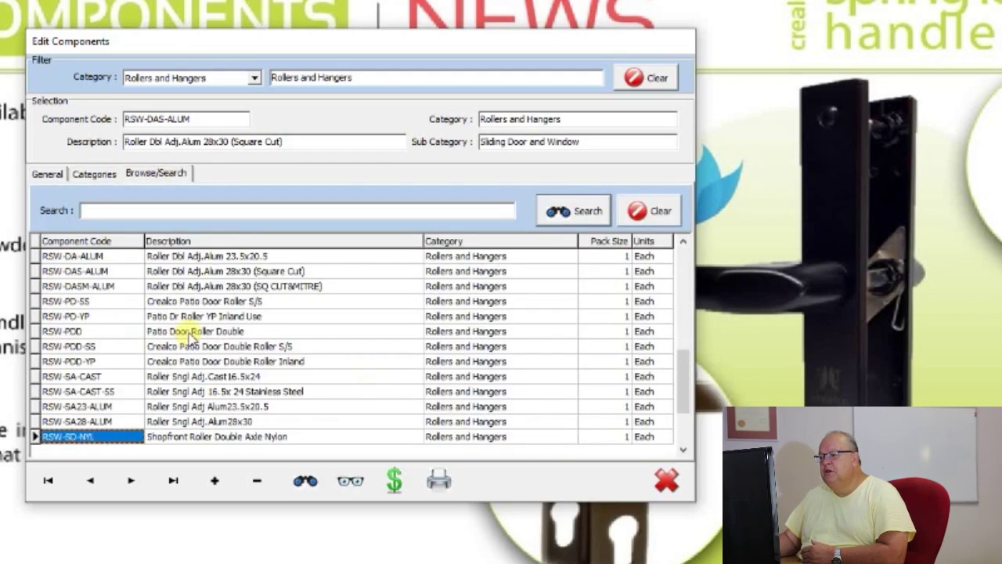
pyautogui.press('Up')
pyautogui.press('Up')
pyautogui.press('Up')
pyautogui.press('Up')
pyautogui.press('Up')
pyautogui.press('Up')
pyautogui.press('Up')
pyautogui.press('Up')
pyautogui.press('Up')
pyautogui.press('Up')
pyautogui.press('Up')
pyautogui.press('Up')
pyautogui.press('Up')
pyautogui.press('Up')
pyautogui.press('Up')
pyautogui.press('Up')
pyautogui.press('Up')
pyautogui.press('Up')
pyautogui.press('Up')
pyautogui.press('Up')
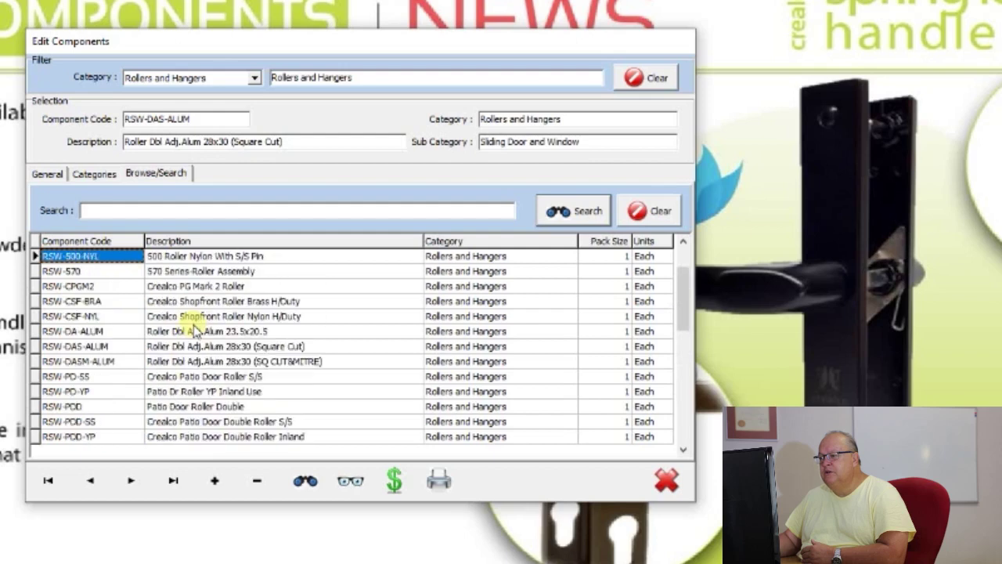
# Step: Clear the category filter in the general view and browse the full component set forward to ASL-CAS-WHT
pyautogui.click(47, 174)
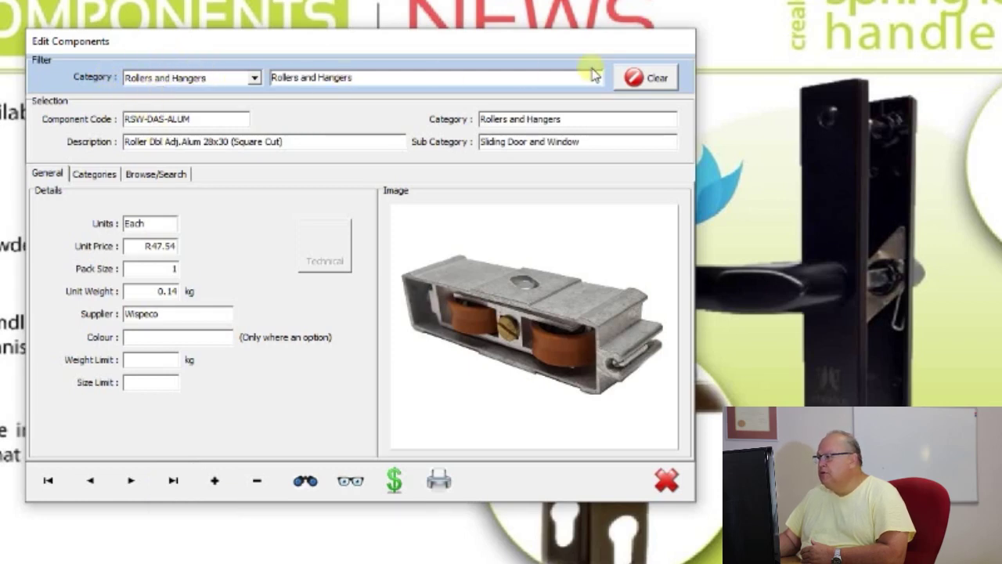
pyautogui.click(637, 76)
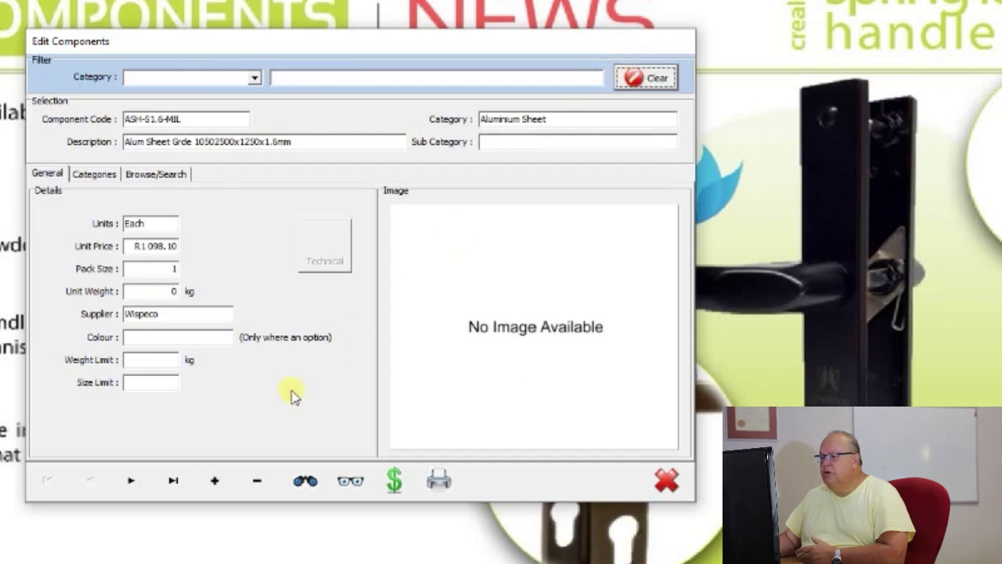
pyautogui.click(135, 481)
pyautogui.click(135, 482)
pyautogui.click(135, 481)
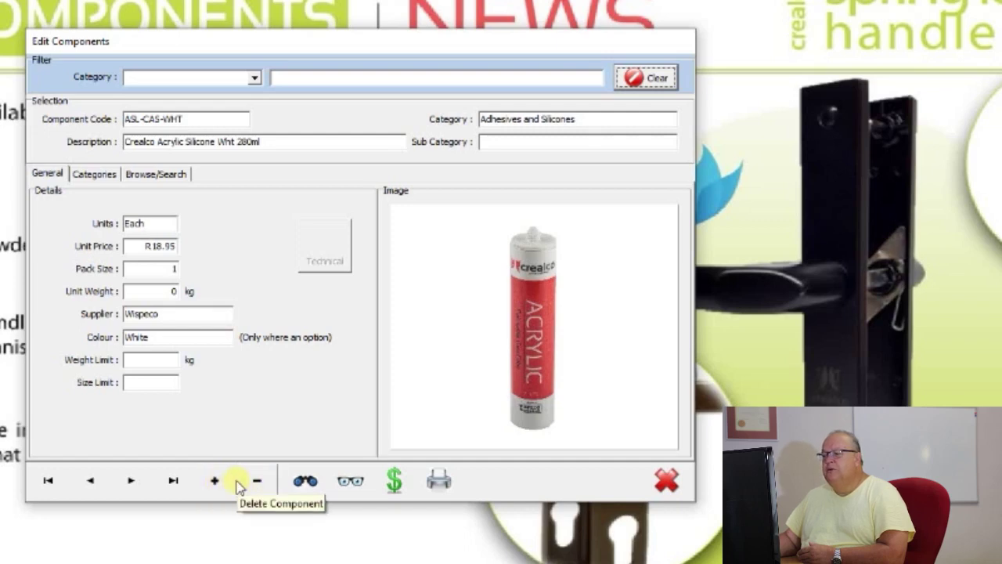
pyautogui.click(215, 483)
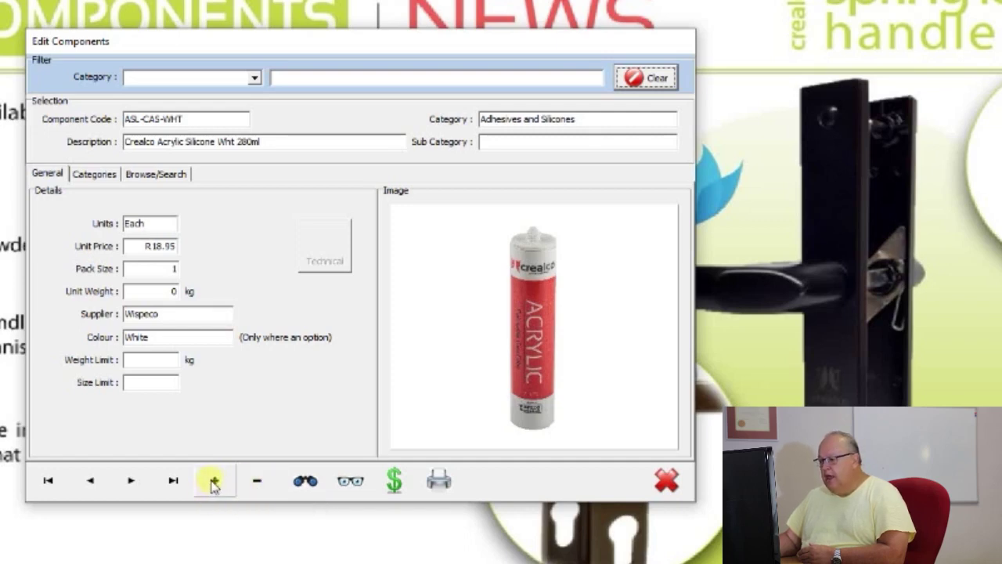
pyautogui.click(257, 484)
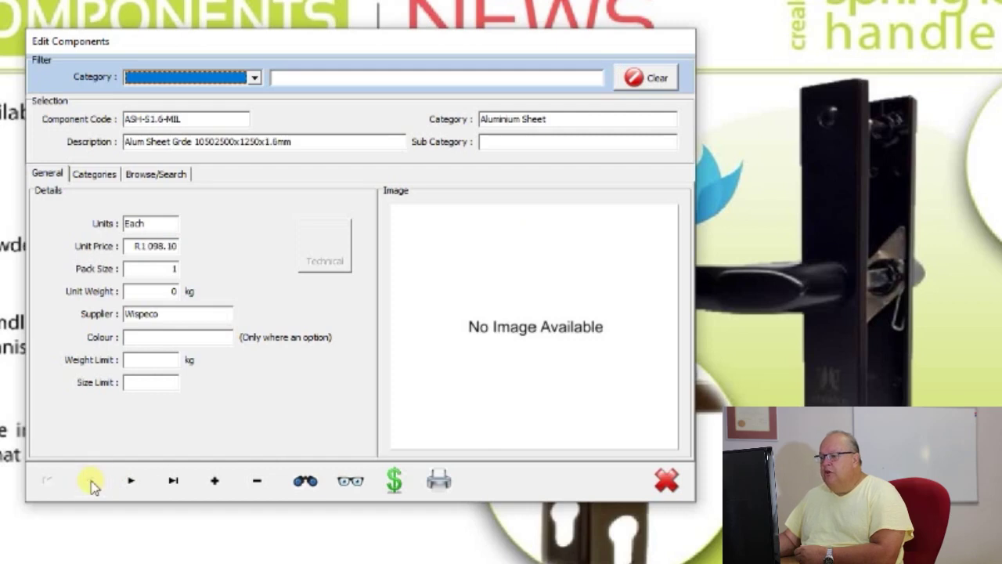
# Step: Browse the unfiltered components from the first record forward to ASL-CMPS-WHT
pyautogui.click(138, 480)
pyautogui.click(138, 480)
pyautogui.click(138, 480)
pyautogui.click(137, 480)
pyautogui.click(137, 480)
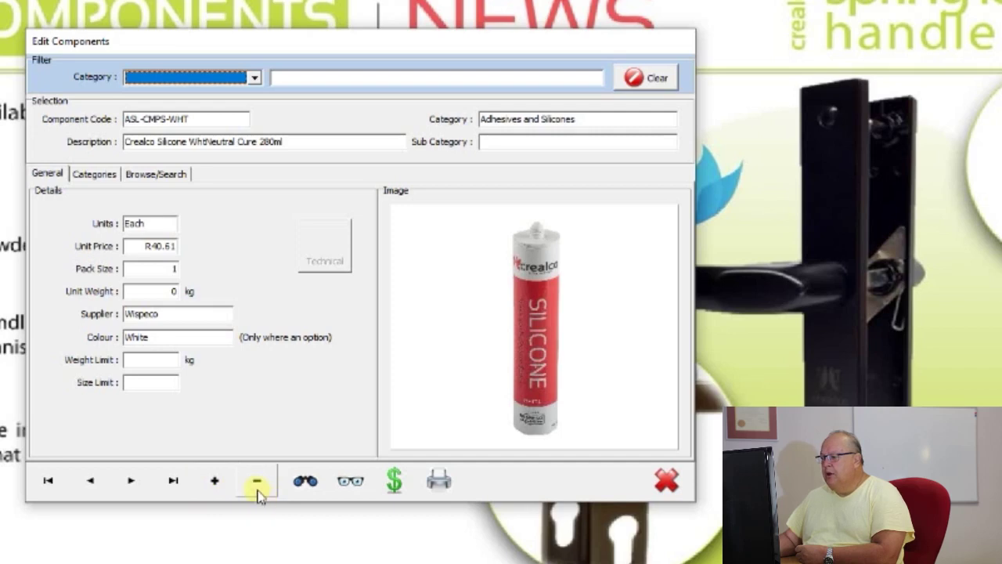
# Step: Insert a new component with the code ABC123 and the description "My own door handle"
pyautogui.click(216, 481)
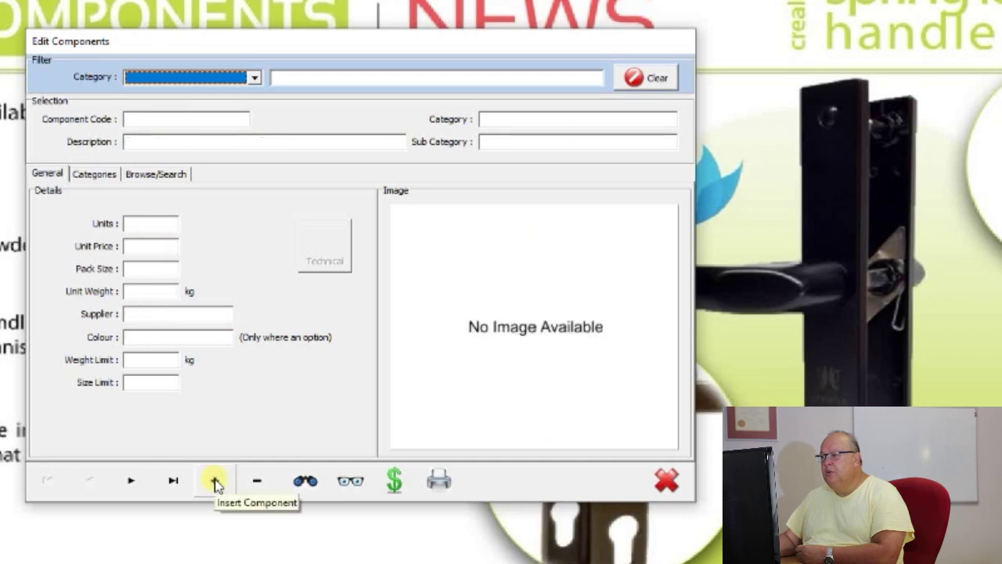
pyautogui.click(169, 123)
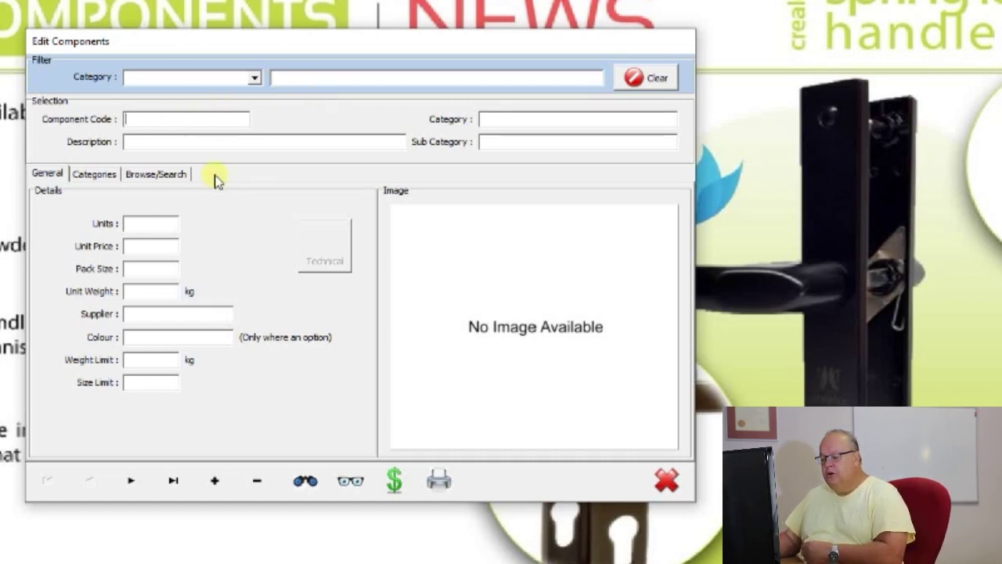
pyautogui.write('ABC')
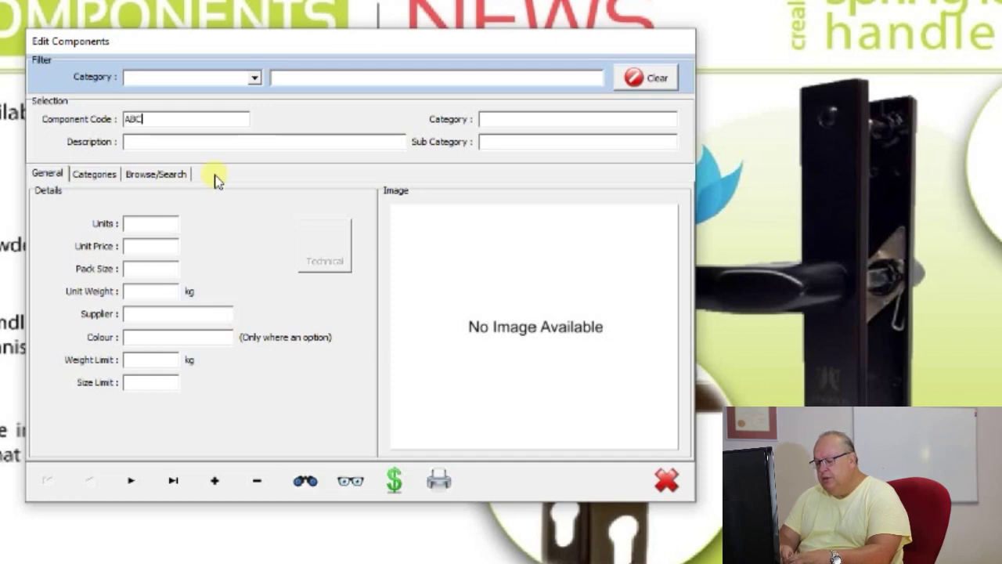
pyautogui.write('123')
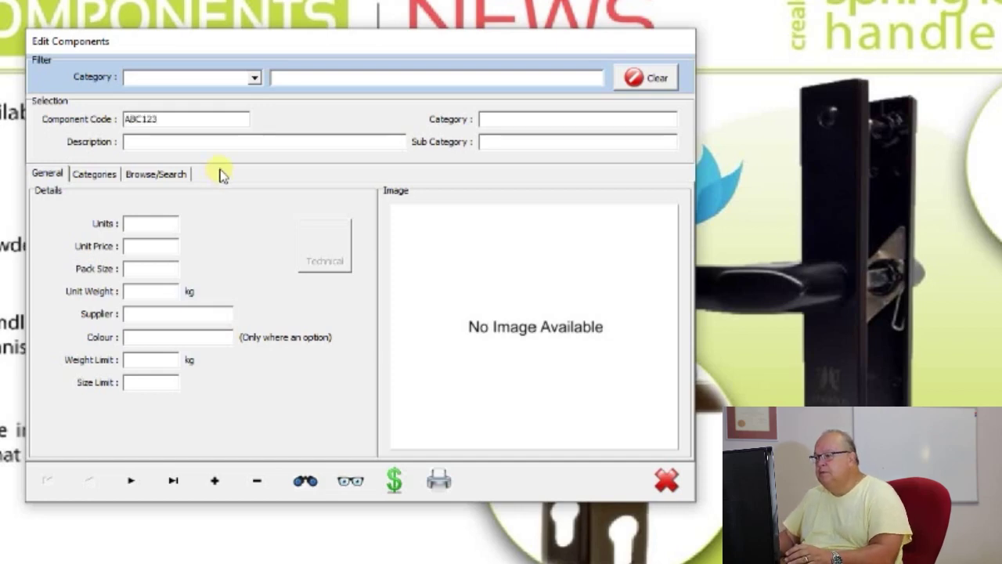
pyautogui.click(224, 145)
pyautogui.write('My own')
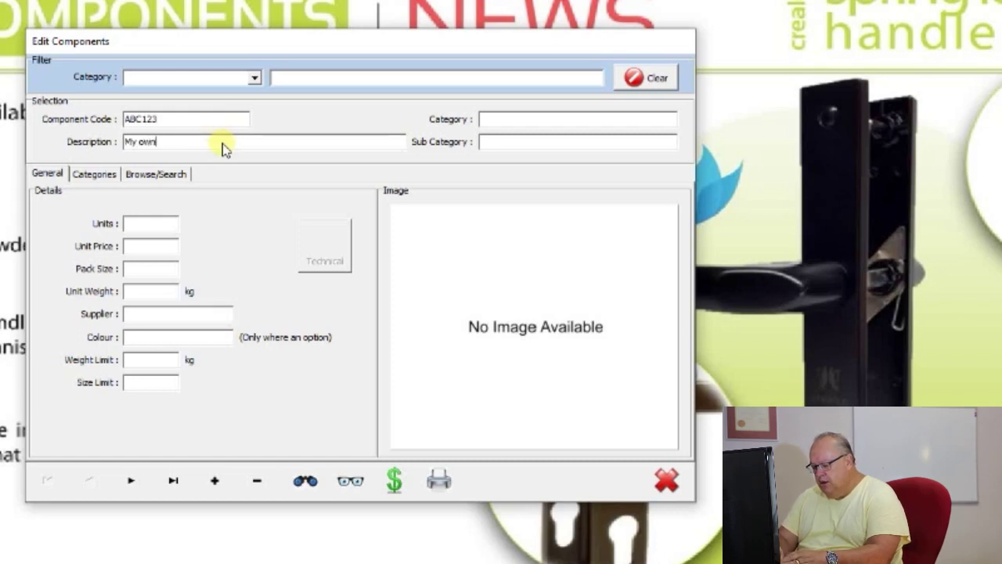
pyautogui.write(' door handle')
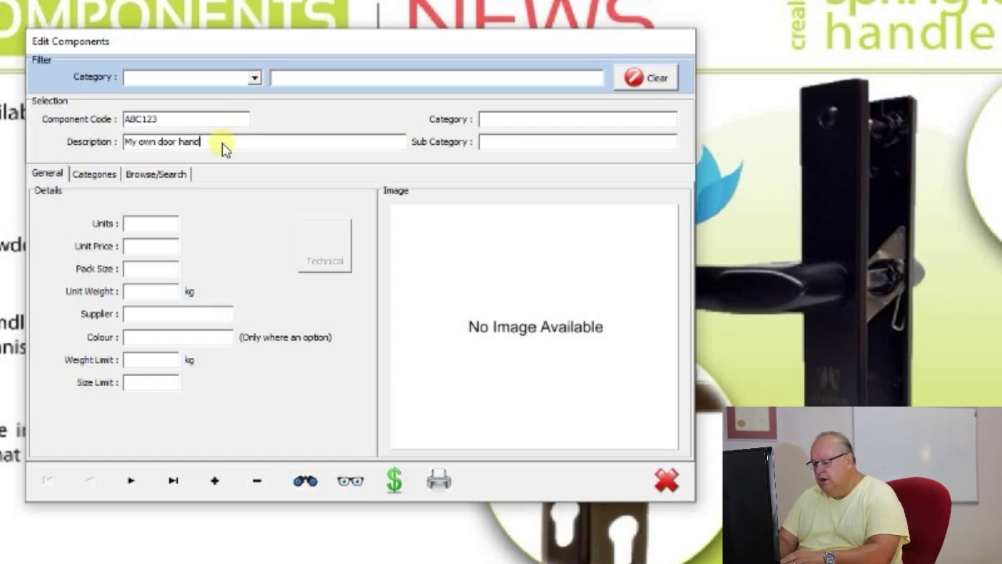
# Step: Copy Handles and Catches from the component category list into the new component's category field
pyautogui.click(495, 127)
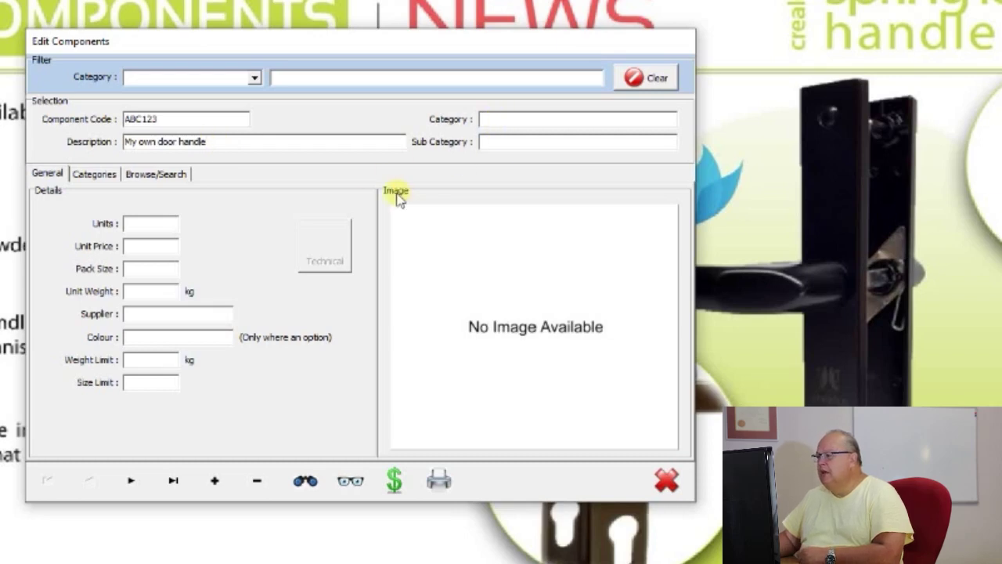
pyautogui.click(509, 141)
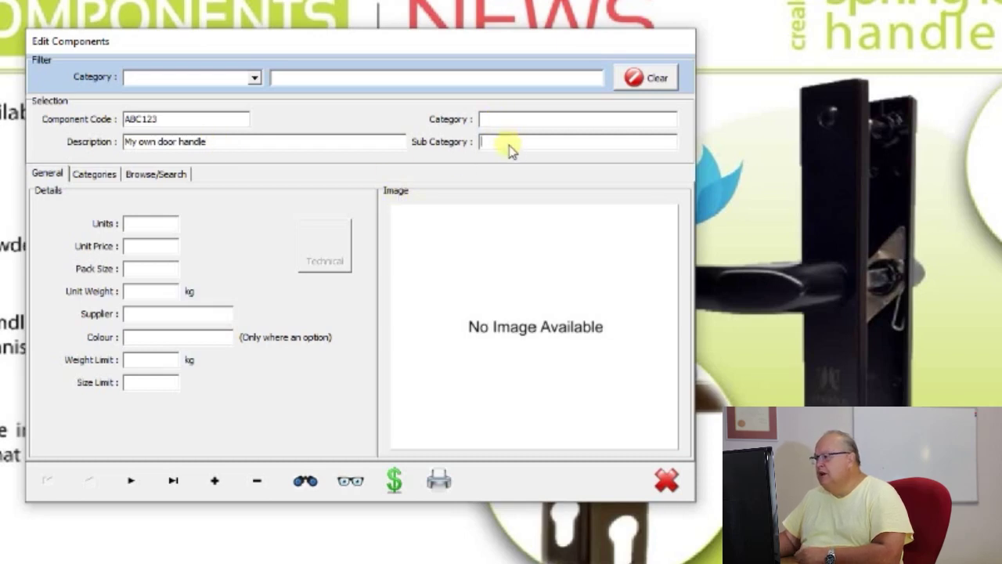
pyautogui.click(98, 174)
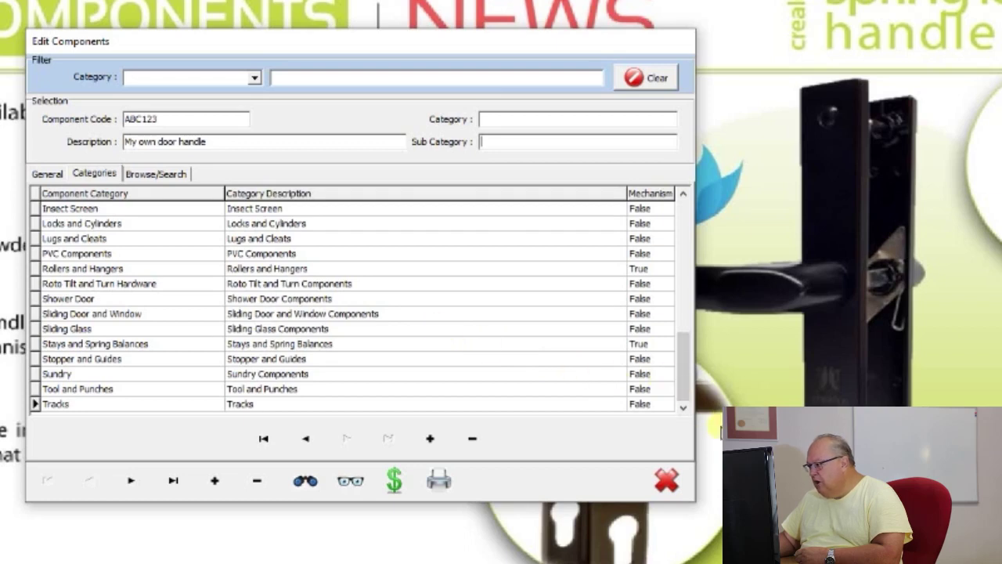
pyautogui.click(683, 194)
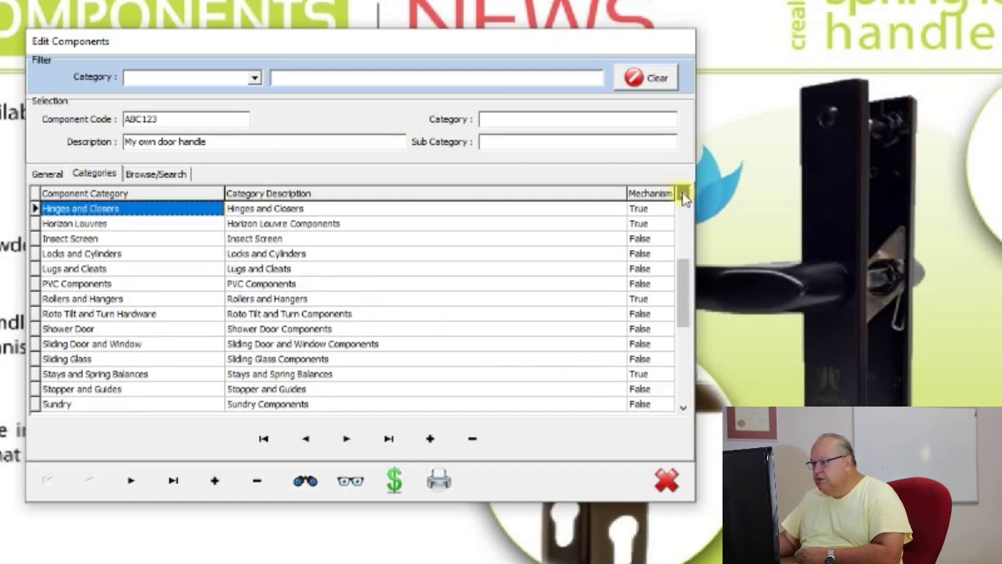
pyautogui.click(682, 193)
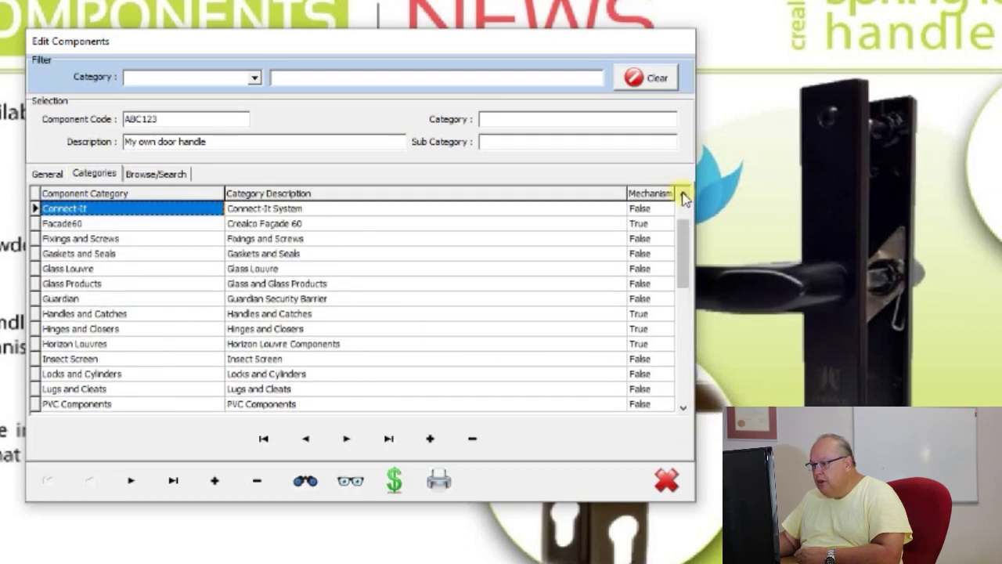
pyautogui.click(130, 314)
pyautogui.hotkey('ctrl', 'c')
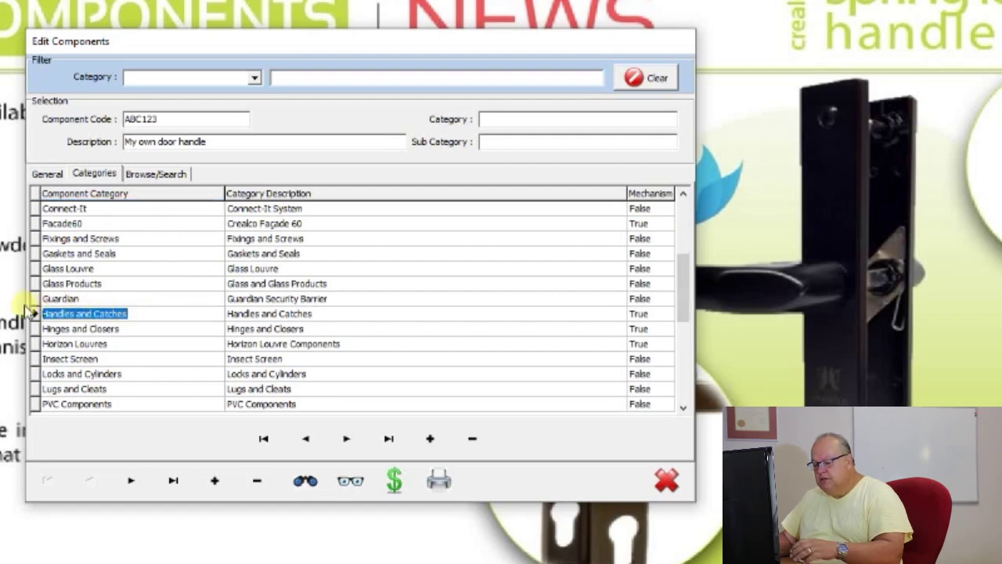
pyautogui.click(492, 121)
pyautogui.hotkey('ctrl', 'v')
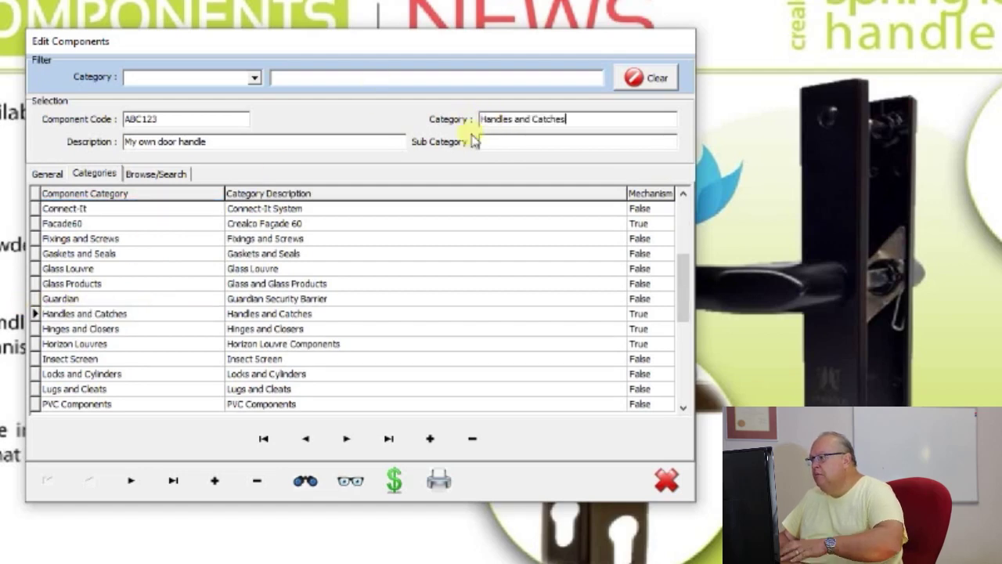
# Step: Set the new component's units to Pair, its unit price to R100.00 and its pack size to 1
pyautogui.click(41, 174)
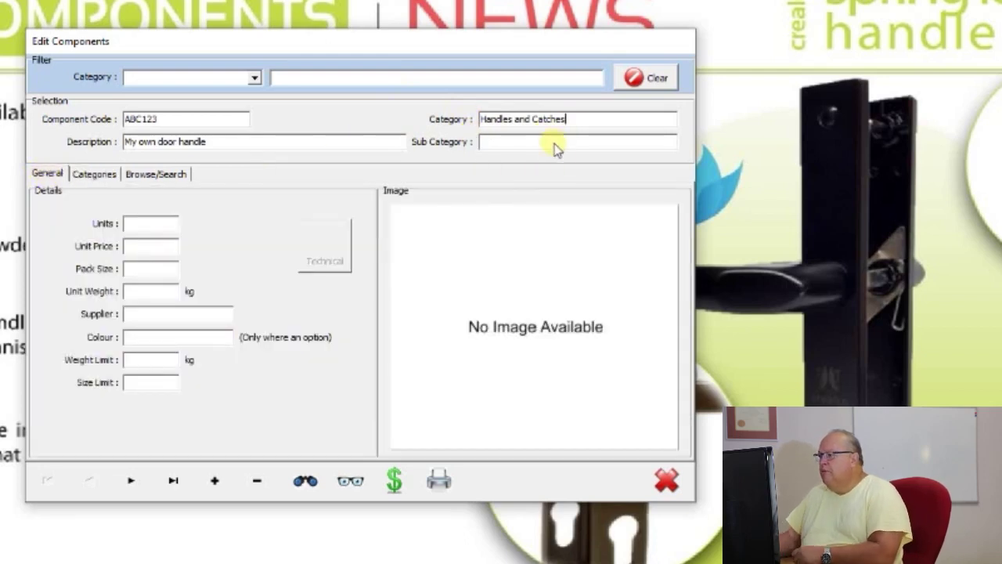
pyautogui.click(150, 225)
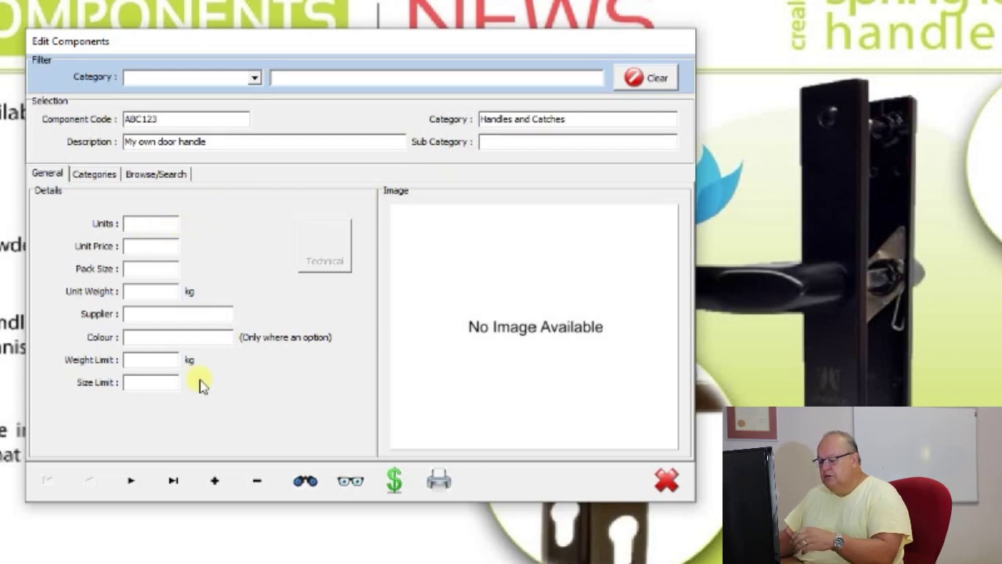
pyautogui.write('Pair')
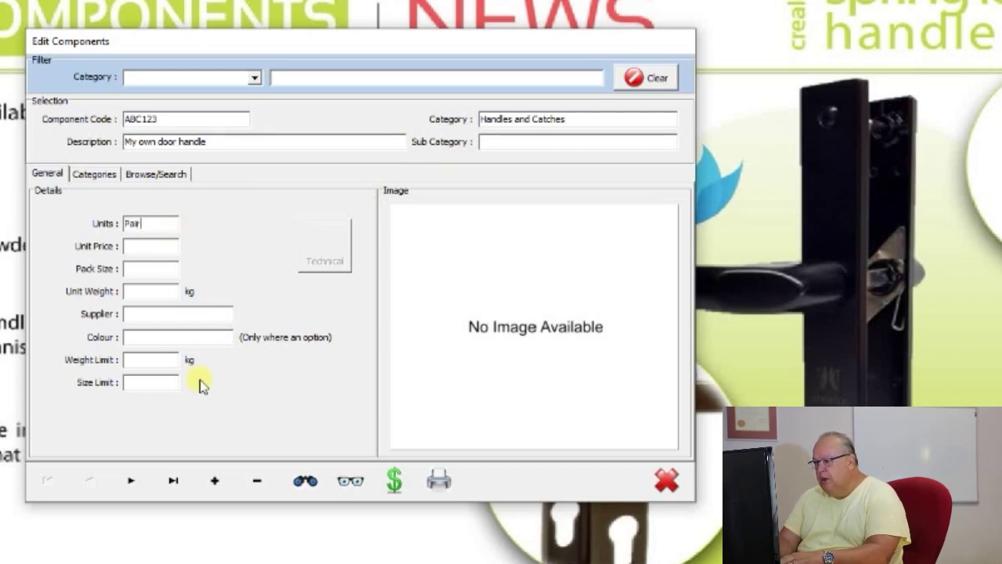
pyautogui.write('100')
pyautogui.press('Tab')
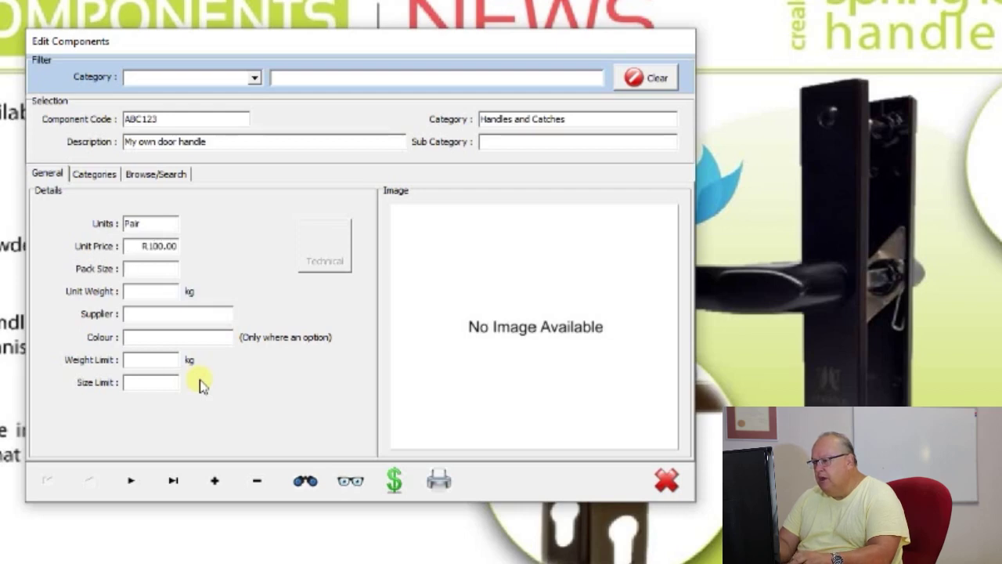
pyautogui.write('1')
pyautogui.press('Tab')
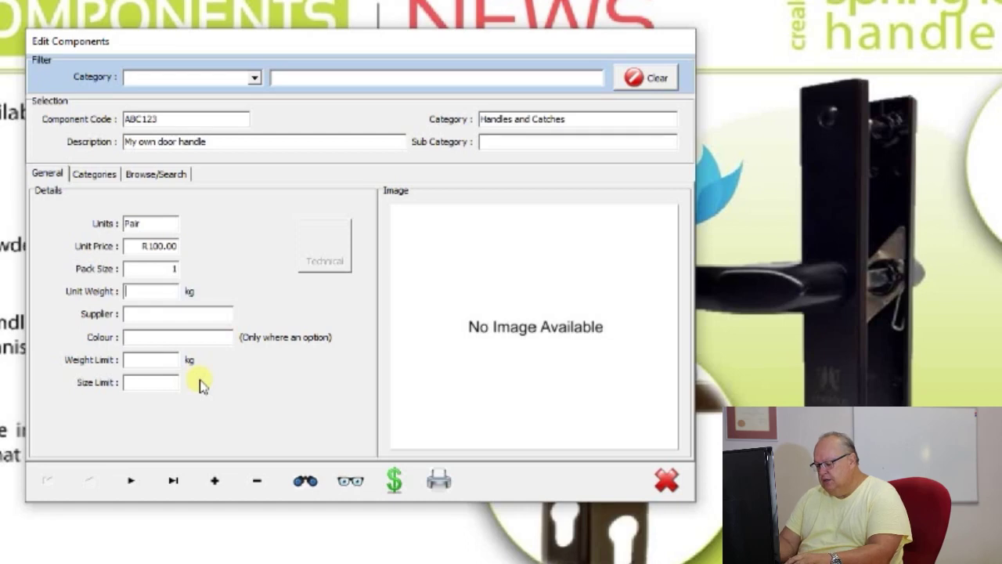
# Step: Set the new component's unit weight to 0.2 kg, supplier to My Own Hardware Supp and colour to Brass, and advance to the next record
pyautogui.write('.2')
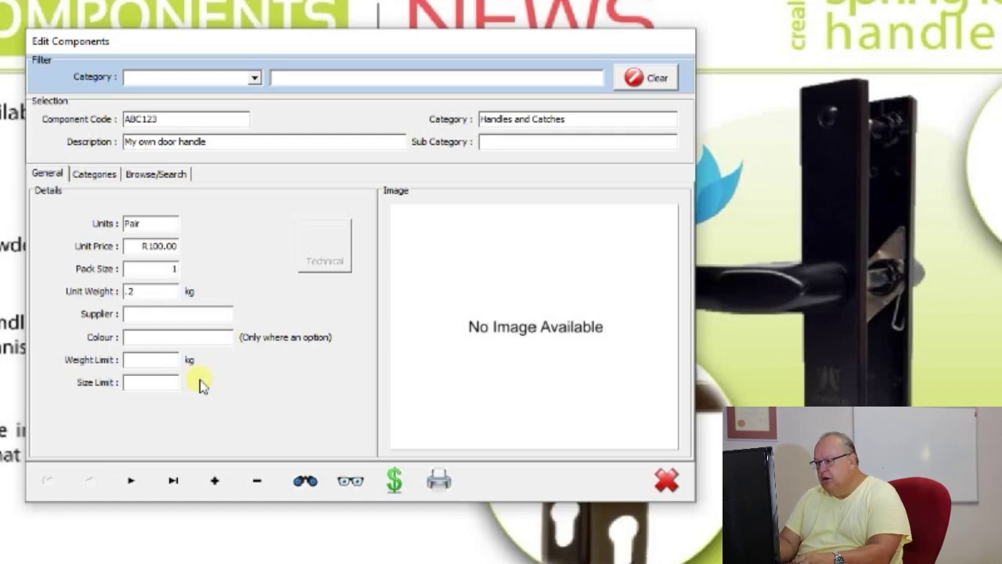
pyautogui.press('Tab')
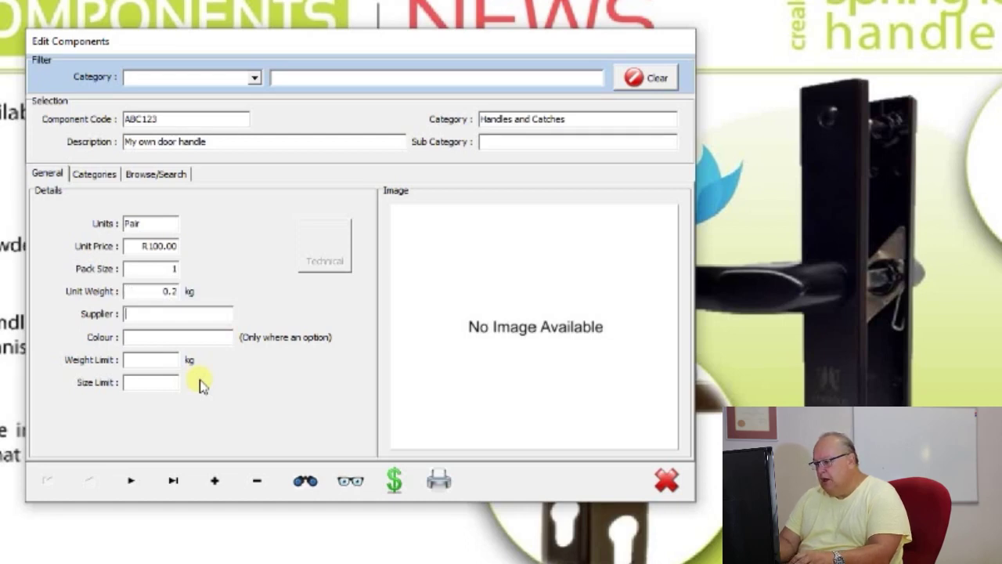
pyautogui.write('My ')
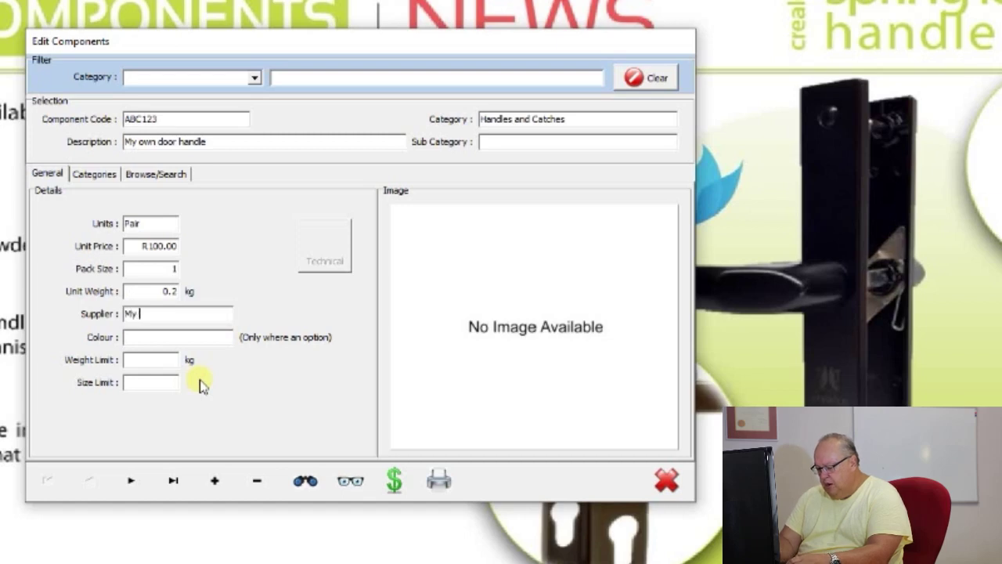
pyautogui.write('Own Ha')
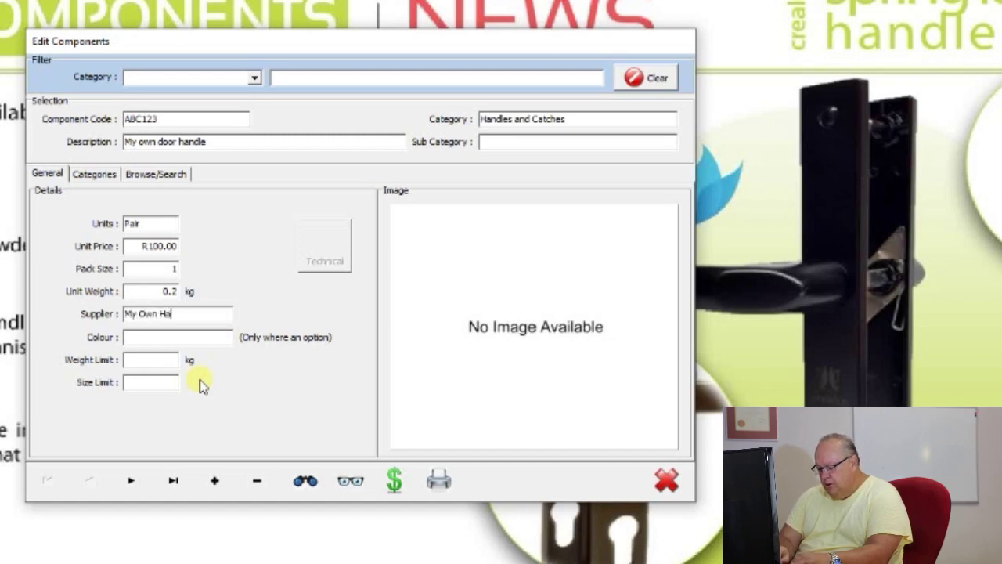
pyautogui.write('rdware Supp')
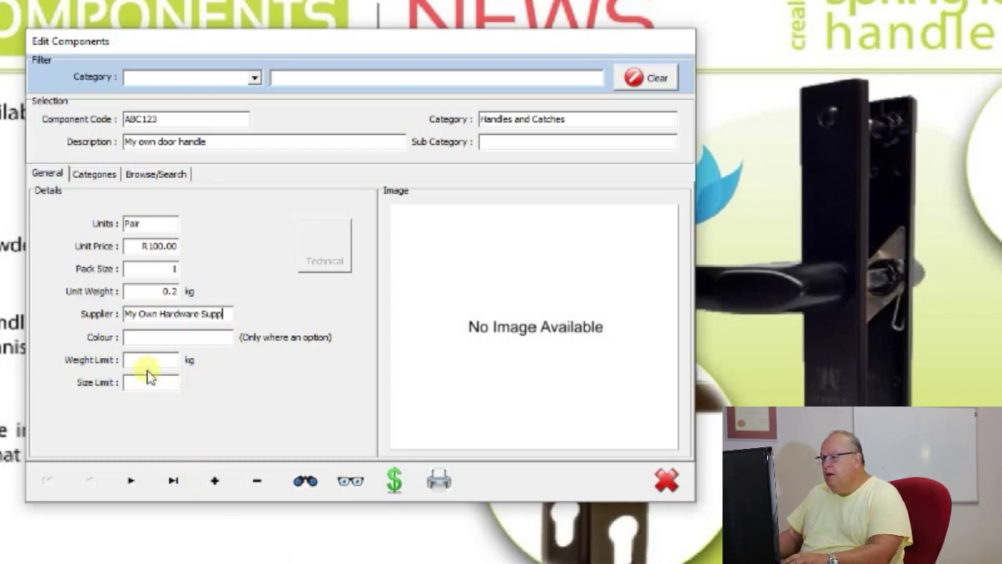
pyautogui.click(143, 342)
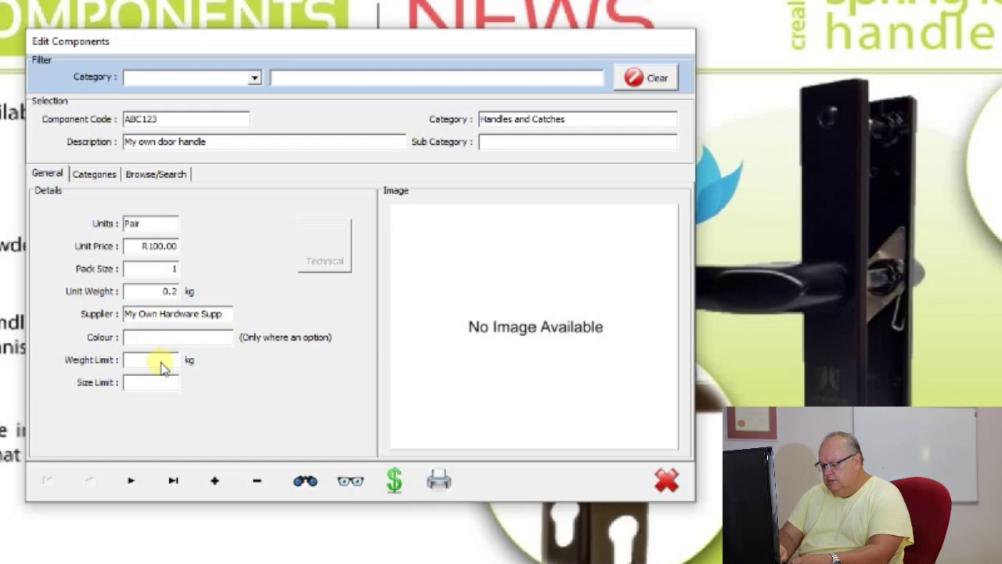
pyautogui.write('Brass')
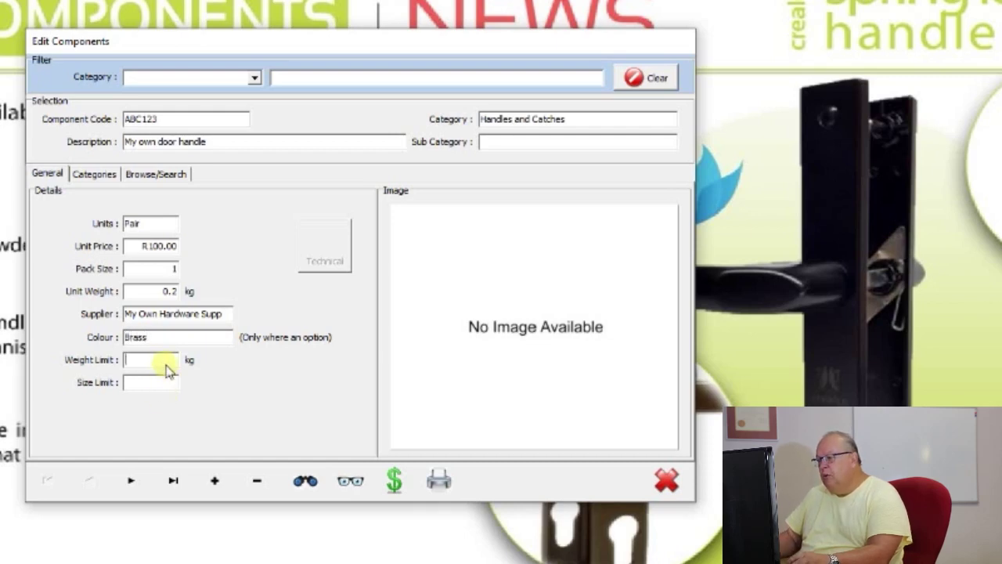
pyautogui.click(156, 387)
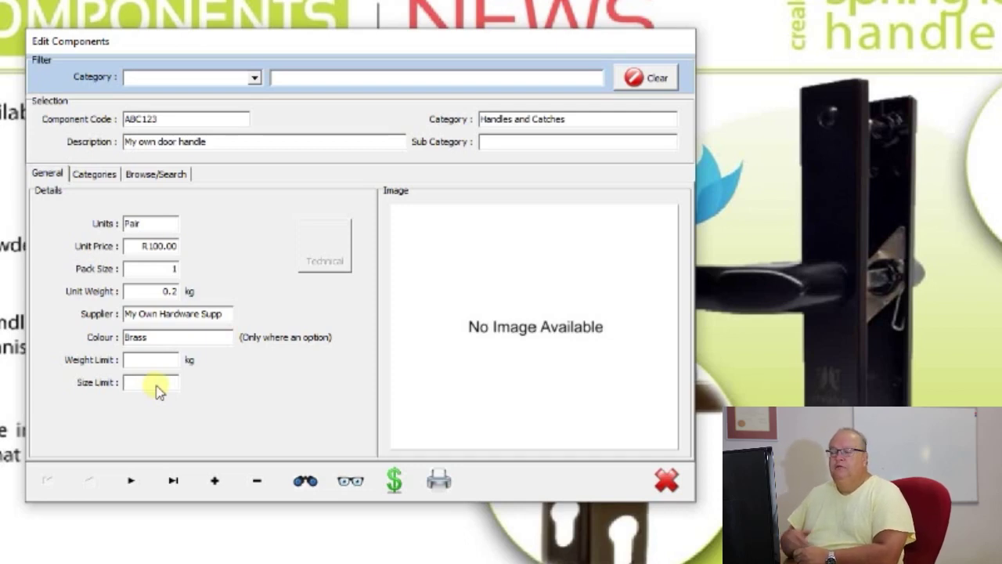
pyautogui.click(131, 480)
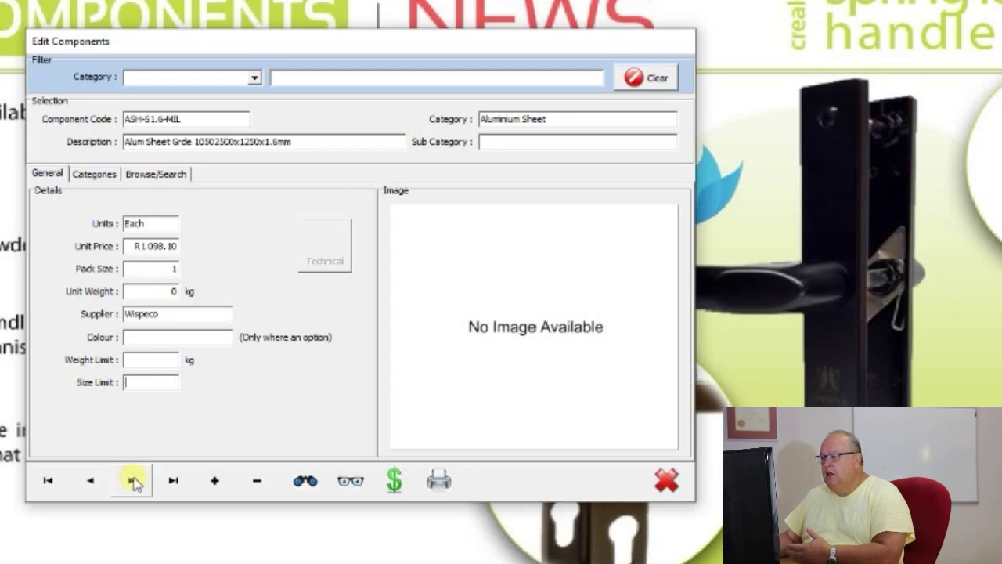
# Step: Clear the previous component search, search for abc and open the ABC123 door handle record
pyautogui.click(295, 480)
pyautogui.moveTo(139, 134); pyautogui.dragTo(62, 136)
pyautogui.press('BackSpace')
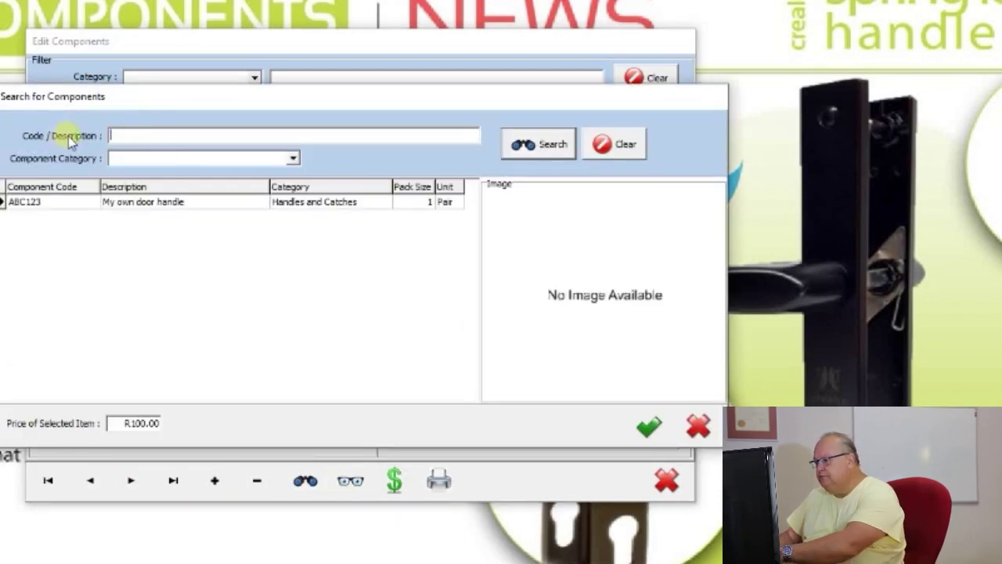
pyautogui.click(594, 144)
pyautogui.click(127, 135)
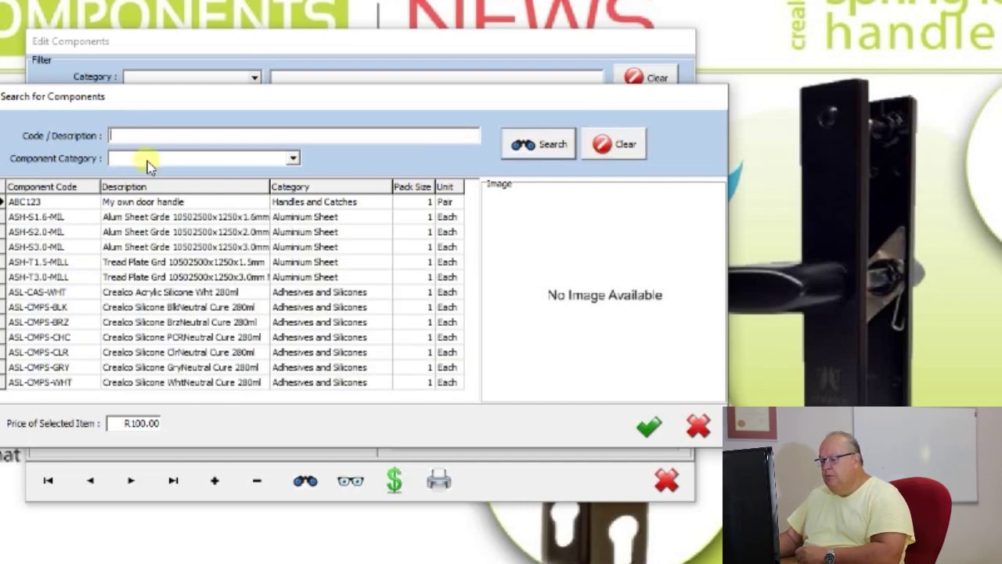
pyautogui.write('ac')
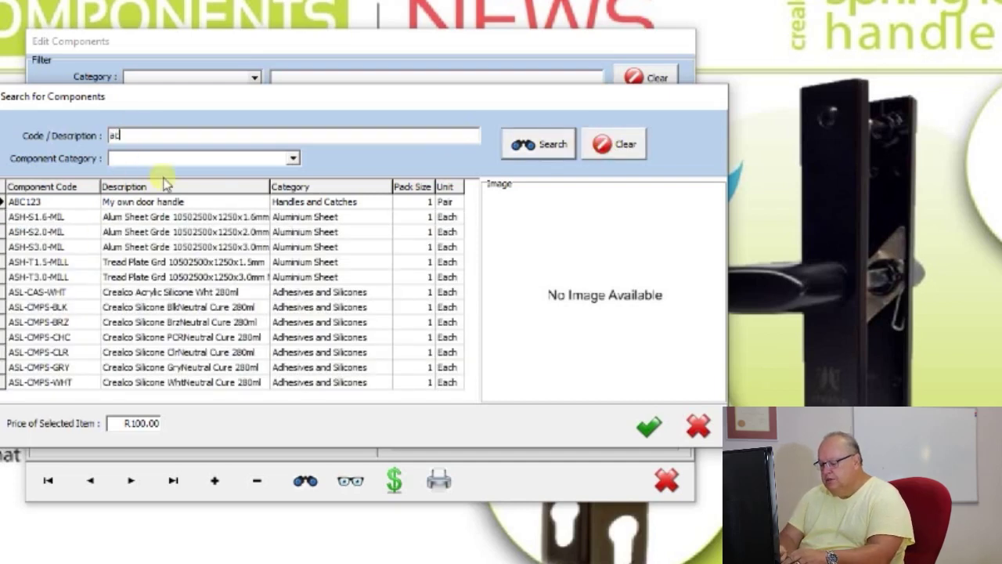
pyautogui.write('b')
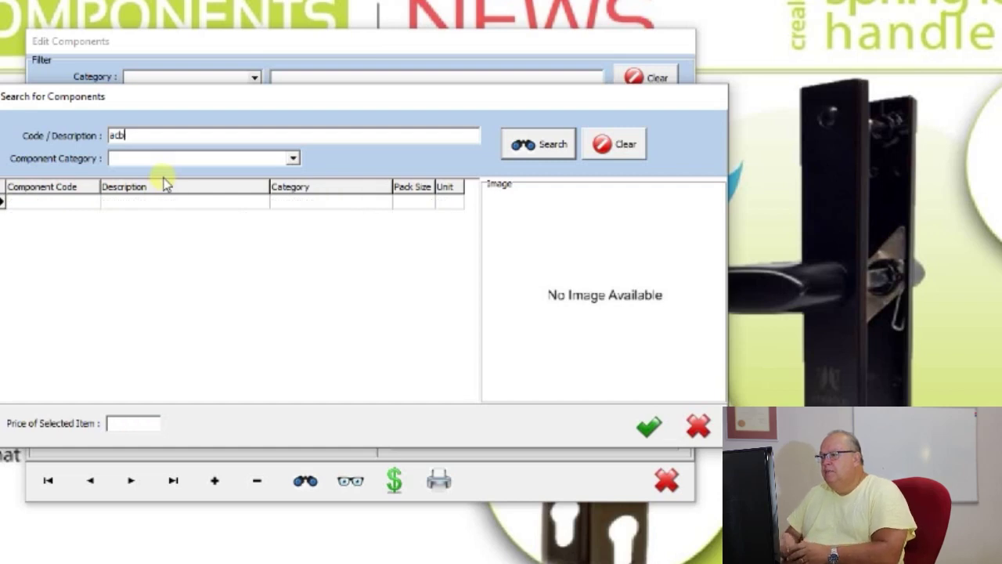
pyautogui.press('BackSpace')
pyautogui.press('BackSpace')
pyautogui.write('bc')
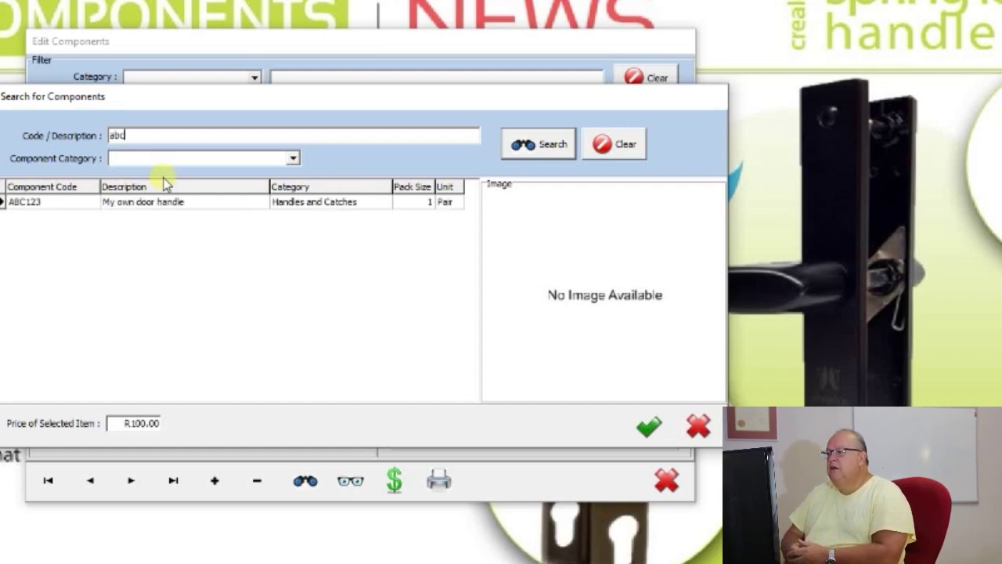
pyautogui.doubleClick(140, 204)
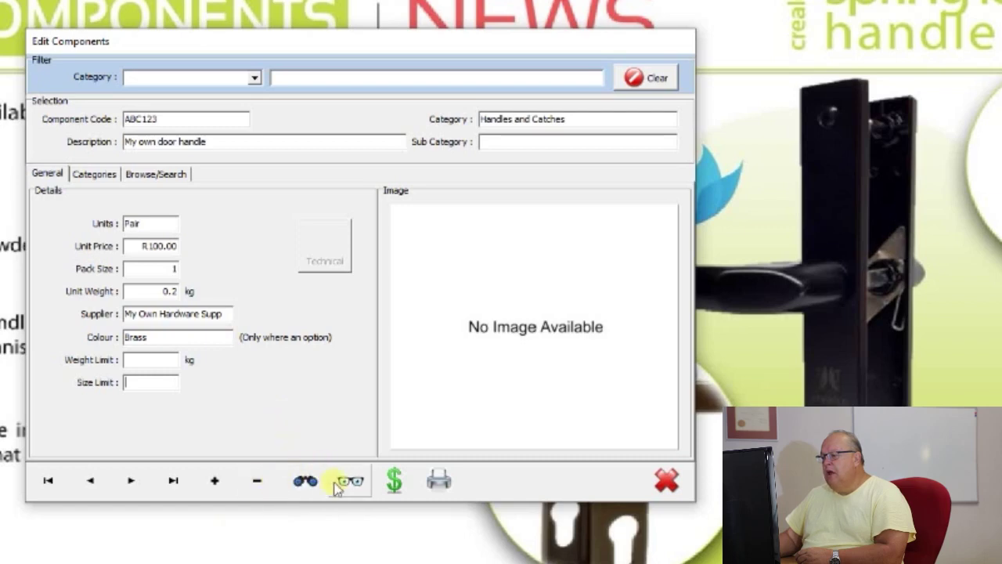
# Step: Reset the component search and search all components for slimline
pyautogui.click(304, 482)
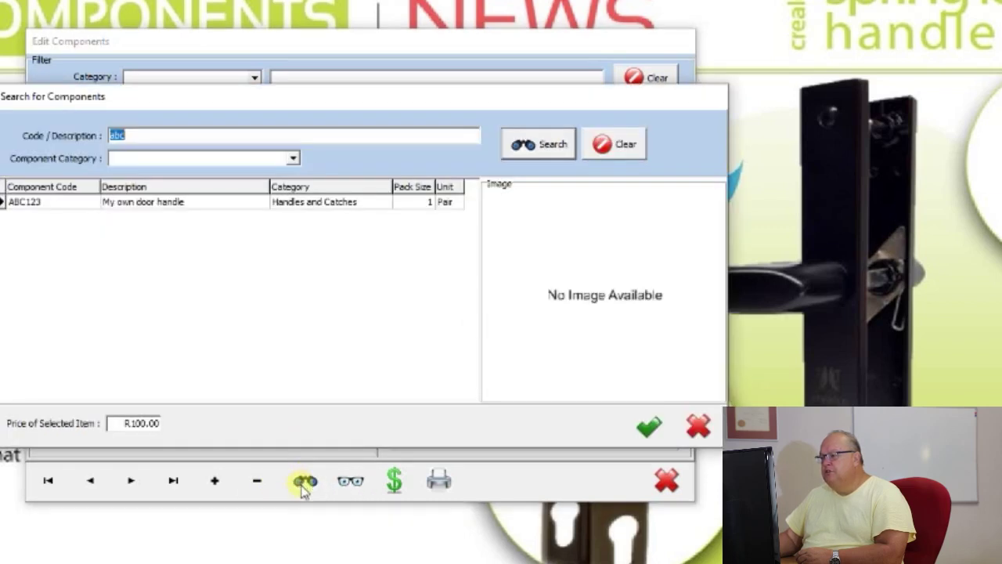
pyautogui.press('BackSpace')
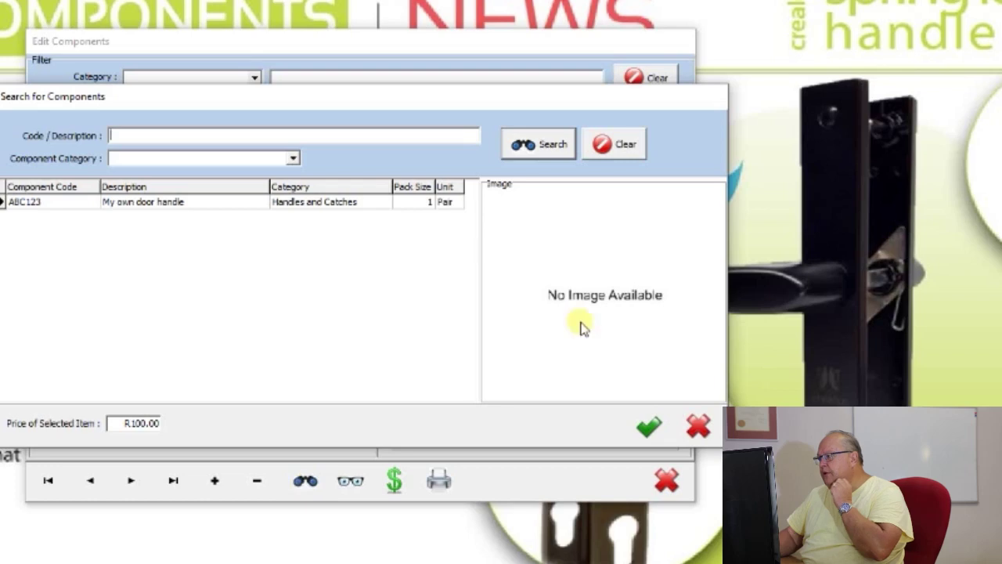
pyautogui.click(618, 144)
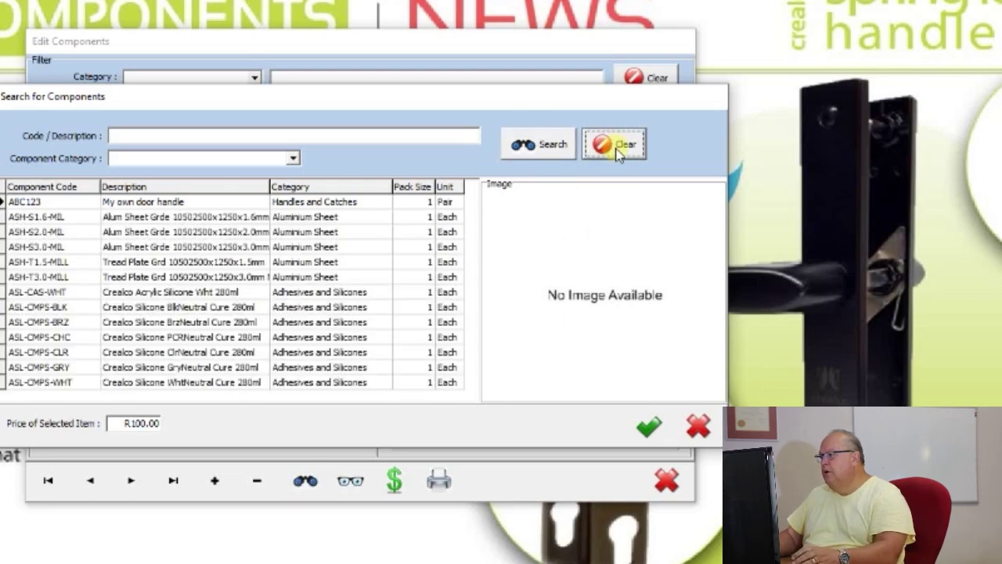
pyautogui.click(243, 136)
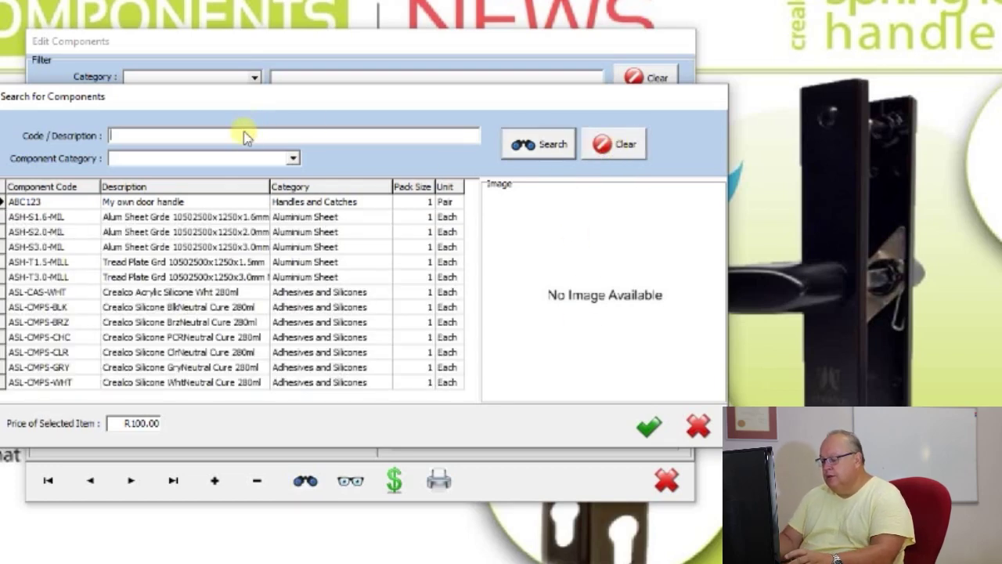
pyautogui.write('slimline')
pyautogui.press('Return')
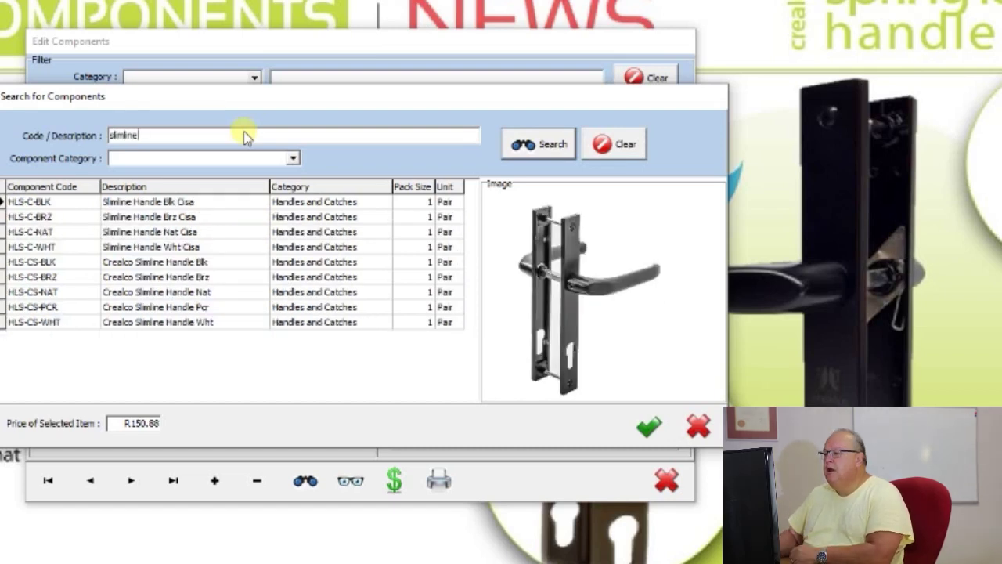
# Step: Review the image and price of each slimline handle in the search results, finishing on HLS-CS-NAT
pyautogui.click(161, 205)
pyautogui.click(166, 218)
pyautogui.click(166, 232)
pyautogui.click(164, 247)
pyautogui.click(165, 261)
pyautogui.click(166, 277)
pyautogui.click(167, 291)
pyautogui.click(168, 306)
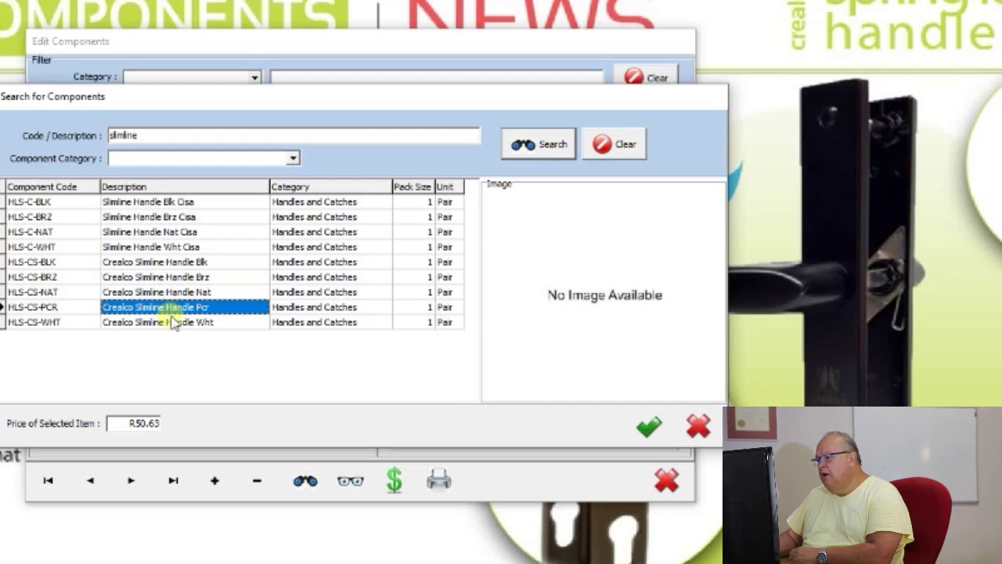
pyautogui.click(173, 322)
pyautogui.click(183, 308)
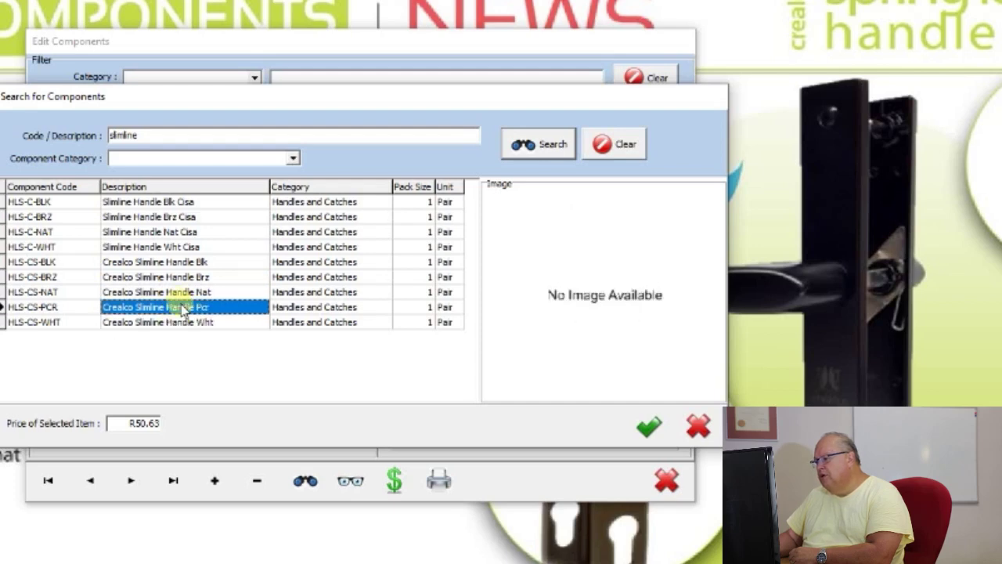
pyautogui.click(186, 291)
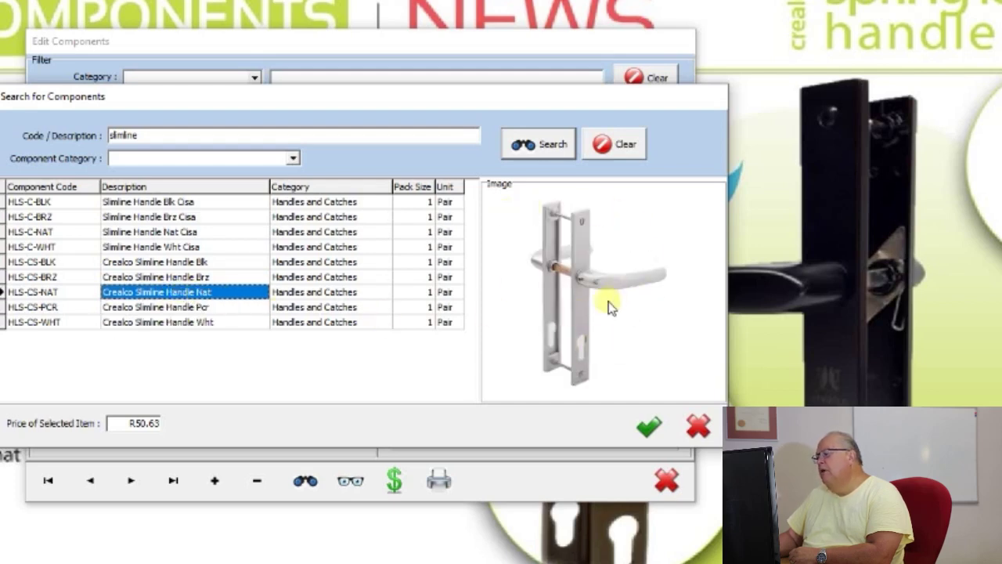
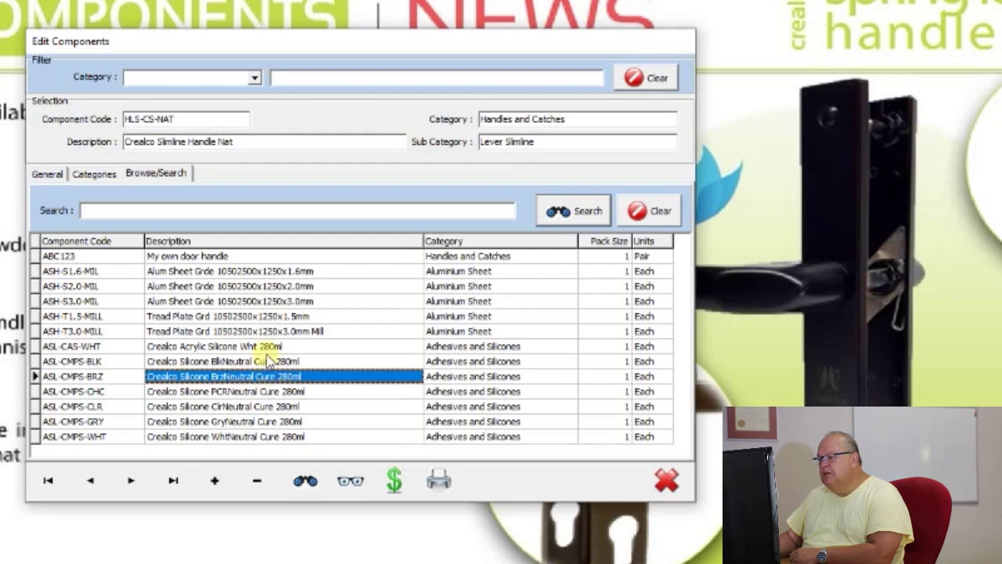
# Step: Browse the full component list down to the Cleaning and Protection items and back up to ASH-S2.0-MIL
pyautogui.press('Down')
pyautogui.press('Down')
pyautogui.press('Down')
pyautogui.press('Down')
pyautogui.press('Down')
pyautogui.press('Down')
pyautogui.press('Down')
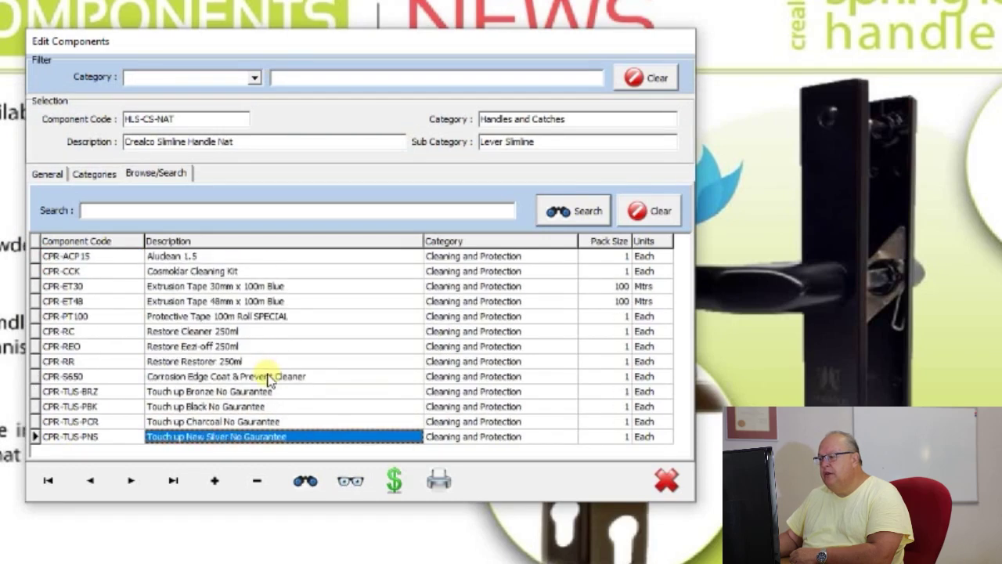
pyautogui.press('Up')
pyautogui.press('Up')
pyautogui.press('Up')
pyautogui.press('Up')
pyautogui.press('Up')
pyautogui.press('Up')
pyautogui.press('Up')
pyautogui.press('Up')
pyautogui.press('Up')
pyautogui.press('Up')
pyautogui.press('Up')
pyautogui.press('Up')
pyautogui.press('Up')
pyautogui.press('Up')
pyautogui.press('Up')
pyautogui.press('Up')
pyautogui.press('Up')
pyautogui.press('Up')
pyautogui.press('Up')
pyautogui.press('Up')
pyautogui.press('Up')
pyautogui.press('Up')
pyautogui.press('Up')
pyautogui.press('Up')
pyautogui.press('Up')
pyautogui.press('Up')
pyautogui.press('Up')
pyautogui.press('Up')
pyautogui.press('Up')
pyautogui.press('Up')
pyautogui.press('Up')
pyautogui.press('Up')
pyautogui.press('Up')
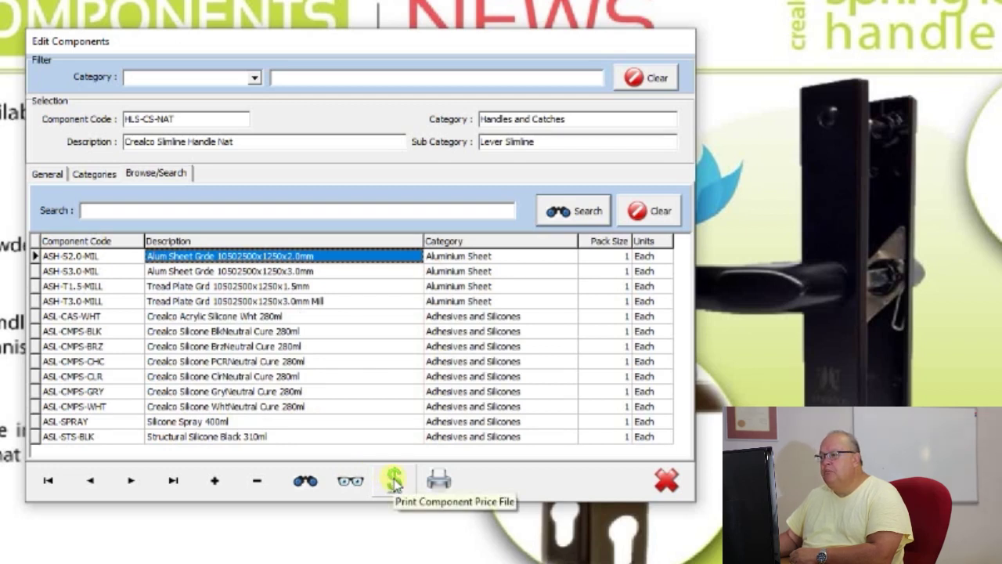
# Step: Preview the price report for all components, look through its first page and close the report
pyautogui.click(393, 479)
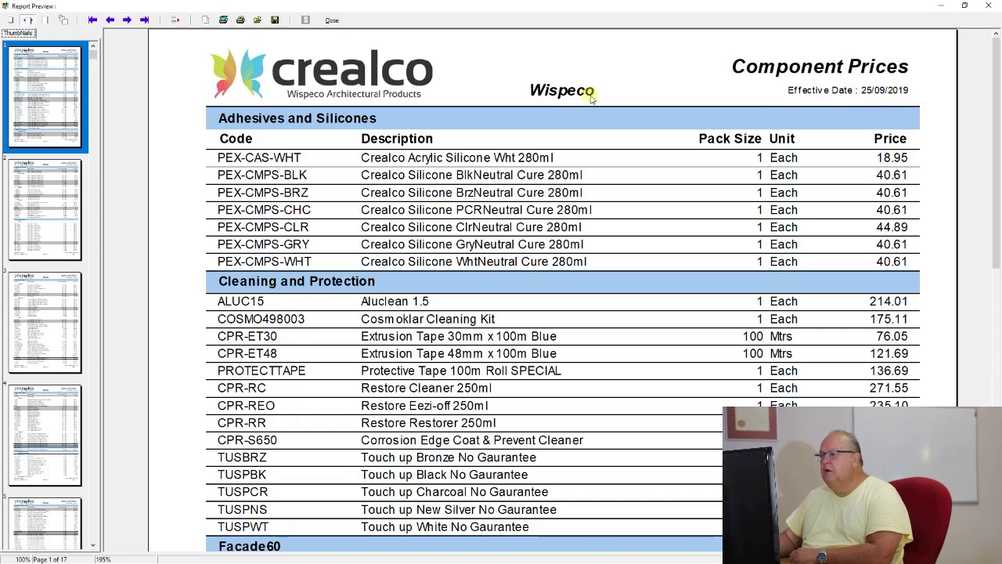
pyautogui.scroll(-2, 573, 222)
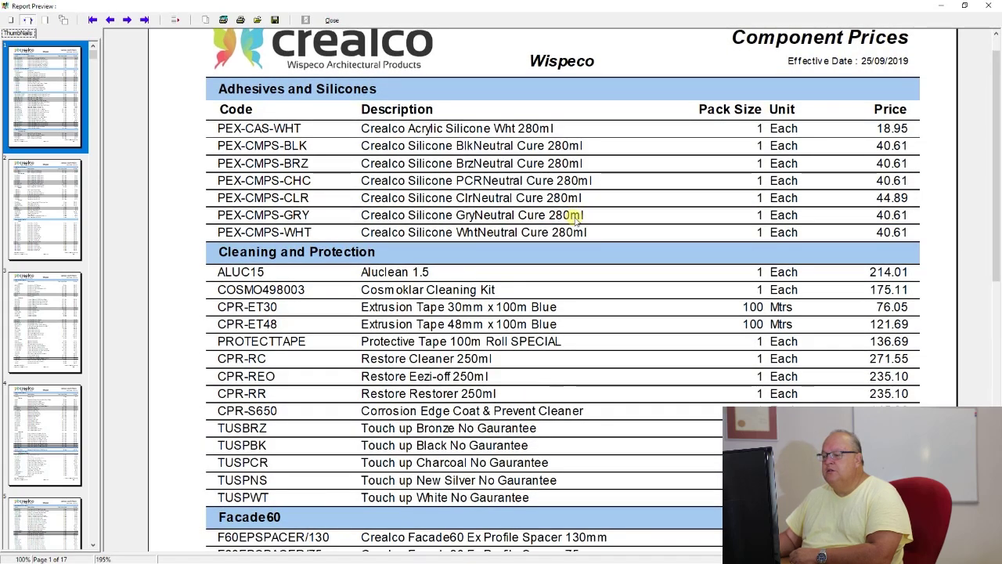
pyautogui.moveTo(995, 123); pyautogui.dragTo(996, 289)
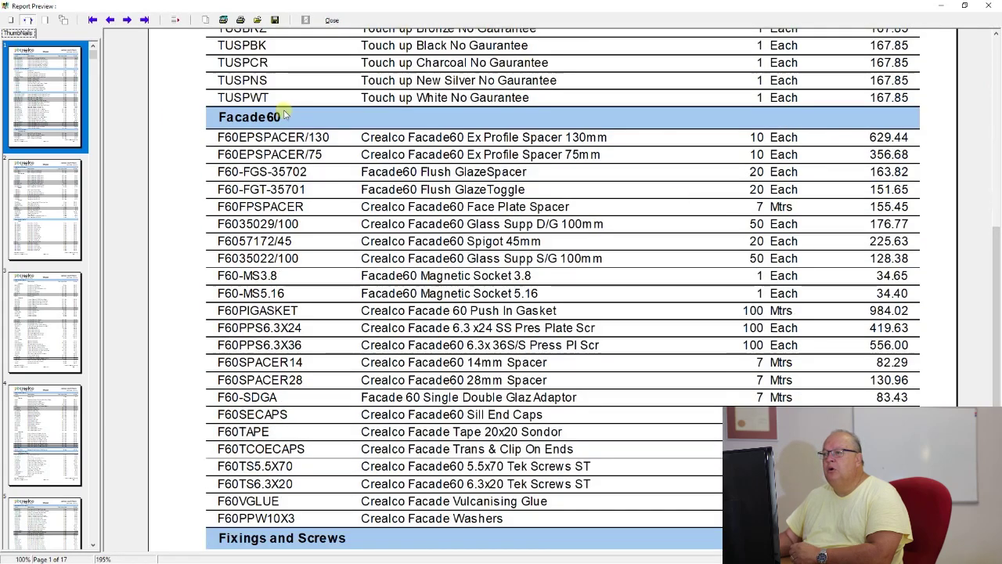
pyautogui.moveTo(994, 237); pyautogui.dragTo(994, 94)
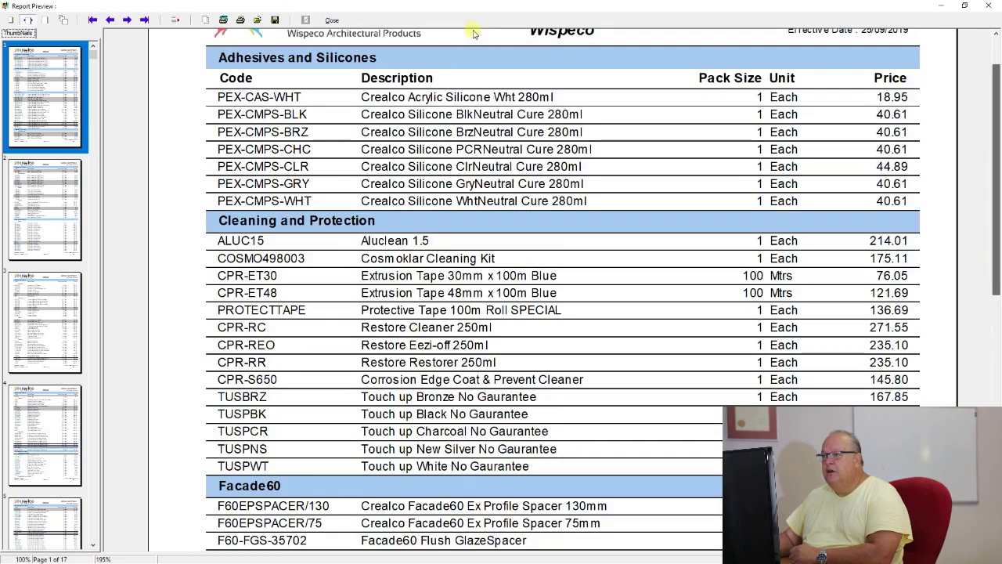
pyautogui.click(334, 20)
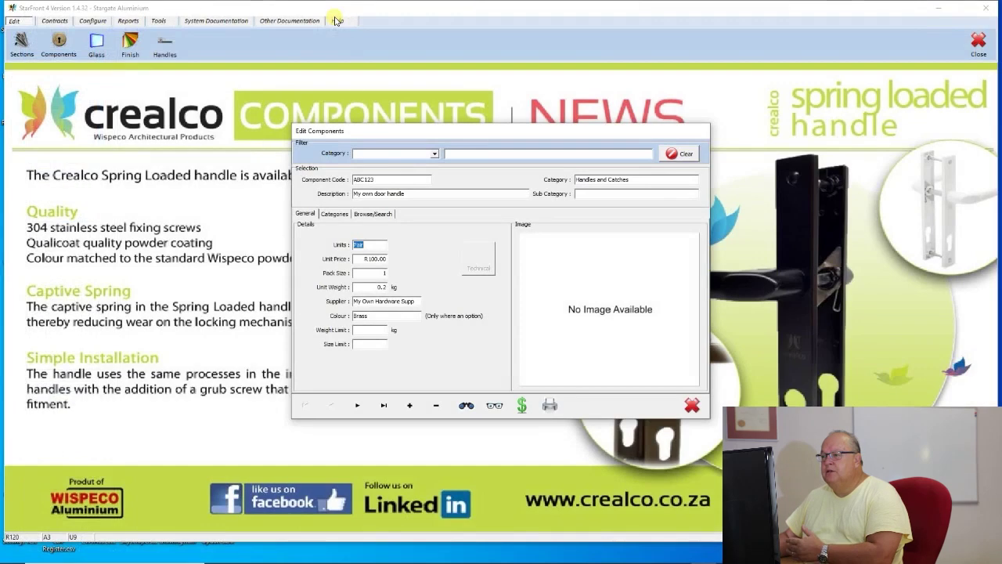
# Step: Filter the components by the Handles and Catches category and preview the price report for that category
pyautogui.click(435, 153)
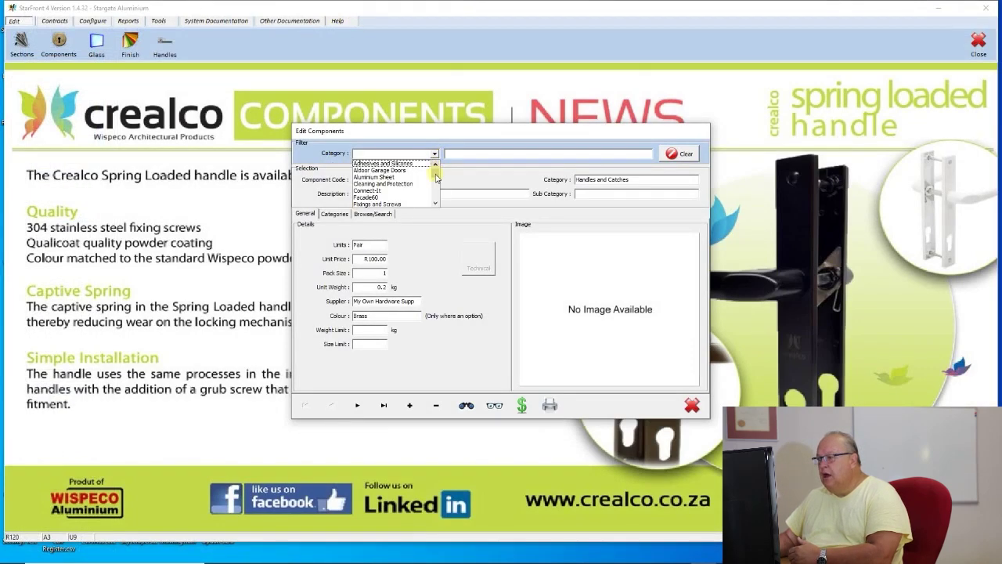
pyautogui.moveTo(436, 205); pyautogui.dragTo(436, 205)
pyautogui.click(384, 183)
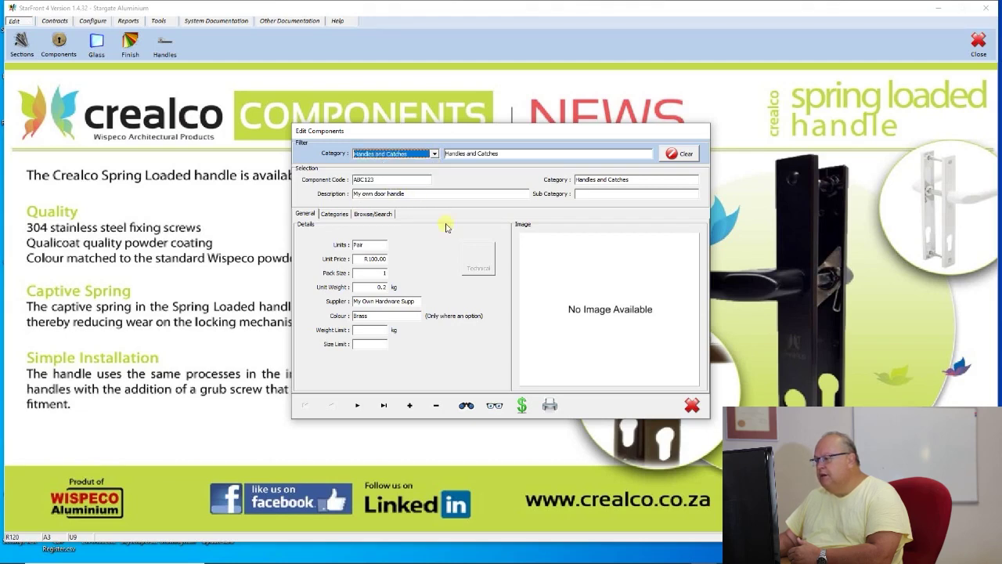
pyautogui.click(522, 405)
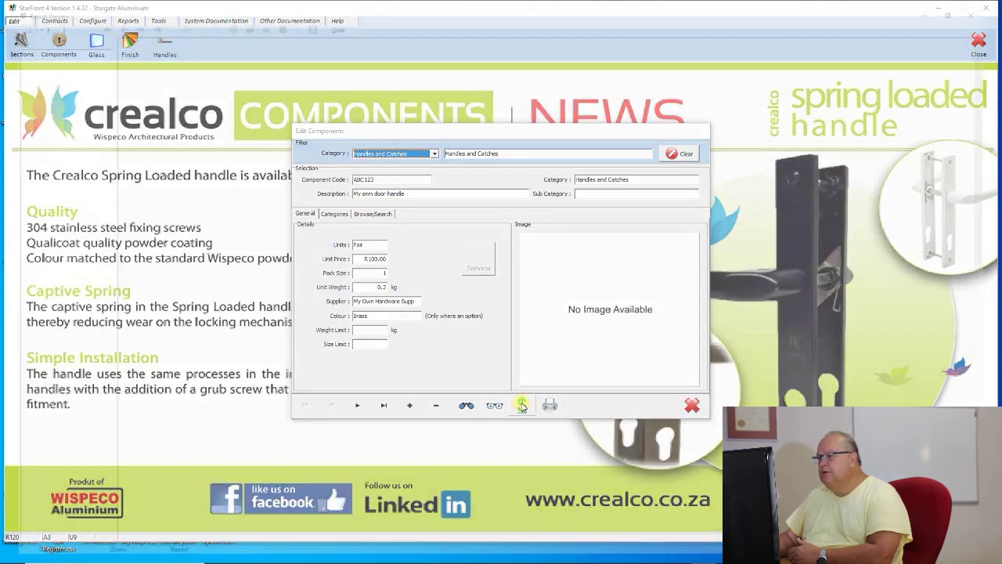
pyautogui.moveTo(994, 161)
pyautogui.mouseDown()
pyautogui.moveTo(994, 431)
pyautogui.moveTo(994, 161)
pyautogui.mouseUp()
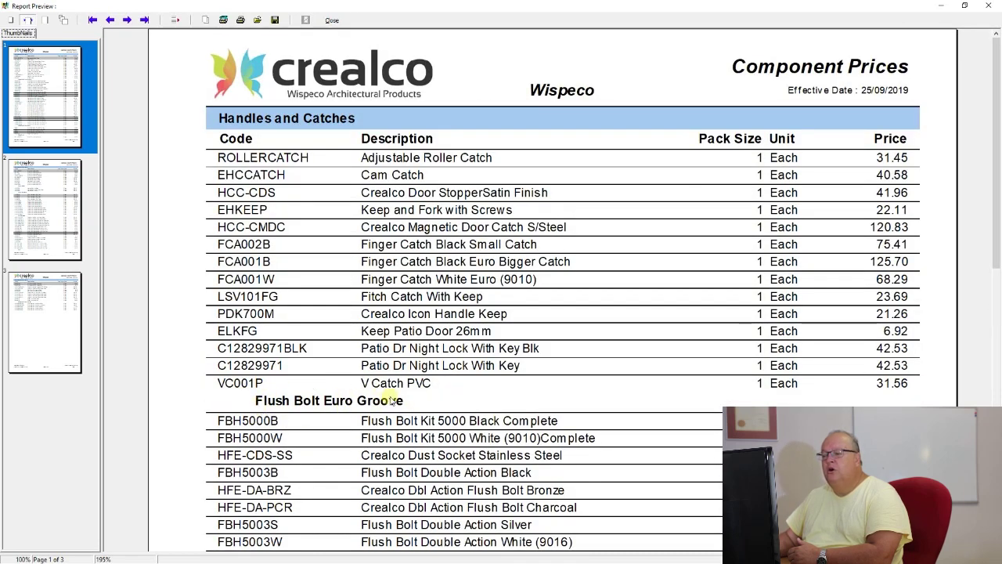
# Step: Look through all three pages of the Handles and Catches price report and close it
pyautogui.scroll(-3, 309, 368)
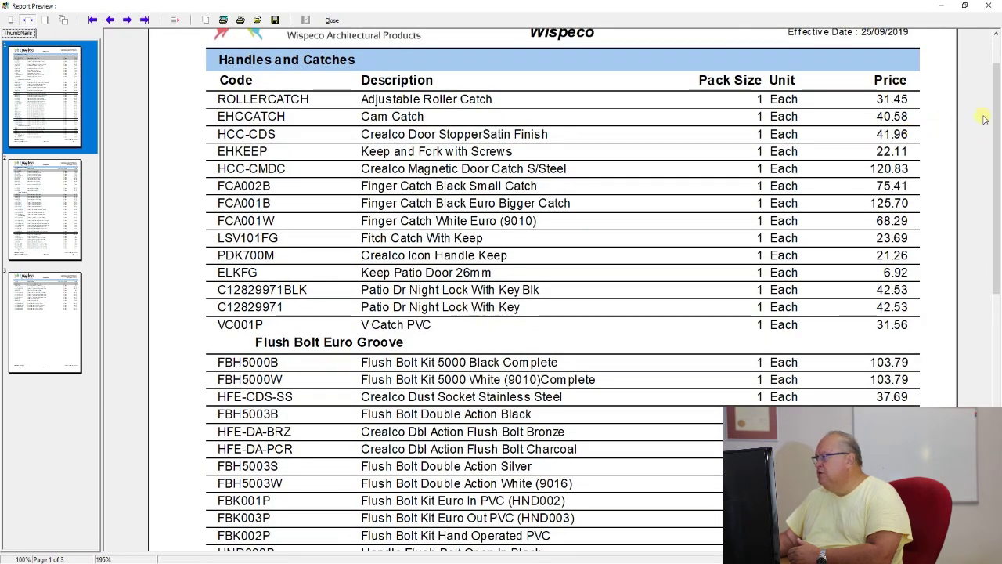
pyautogui.moveTo(998, 123); pyautogui.dragTo(998, 370)
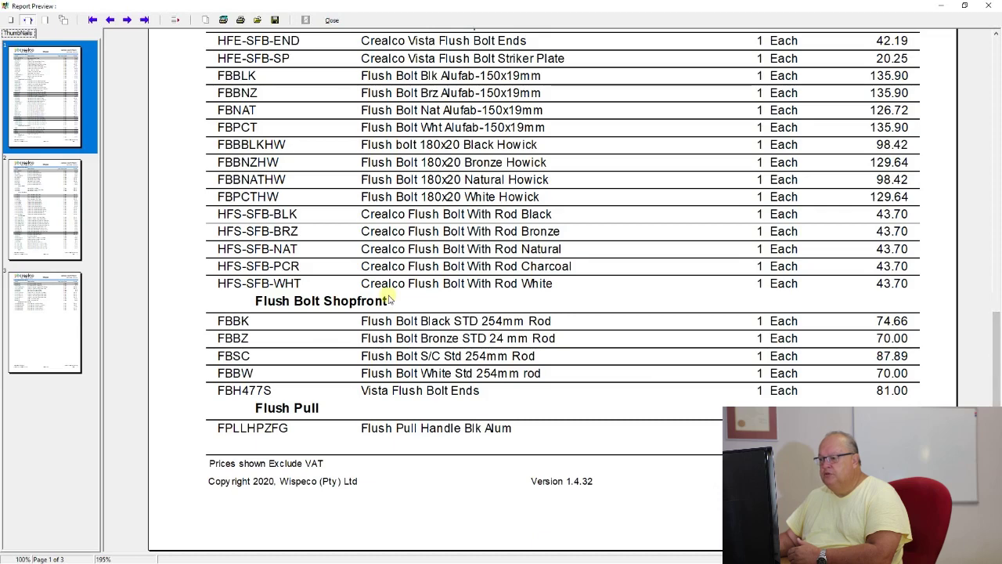
pyautogui.click(25, 208)
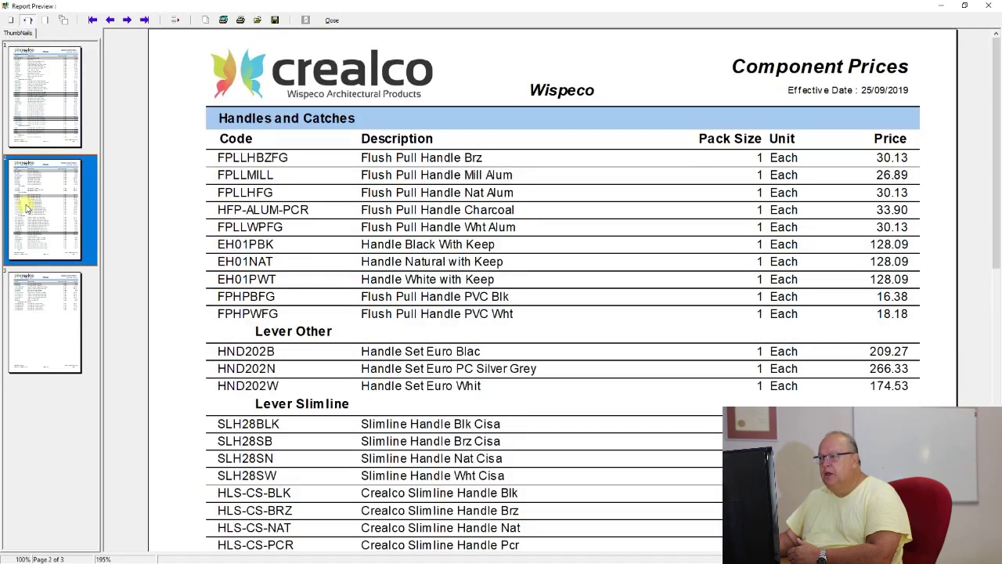
pyautogui.scroll(-1, 301, 332)
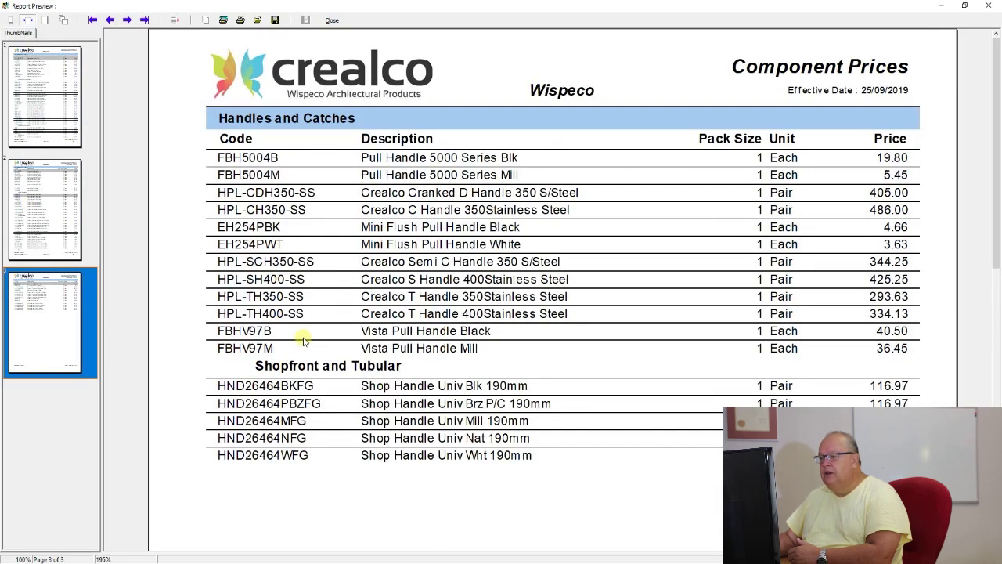
pyautogui.scroll(1, 304, 335)
pyautogui.scroll(1, 304, 335)
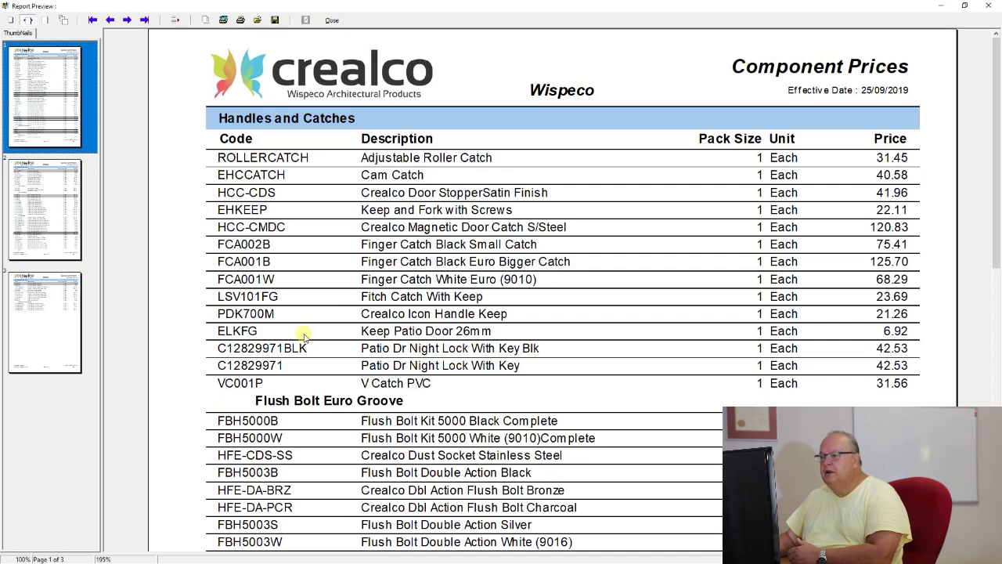
pyautogui.click(330, 19)
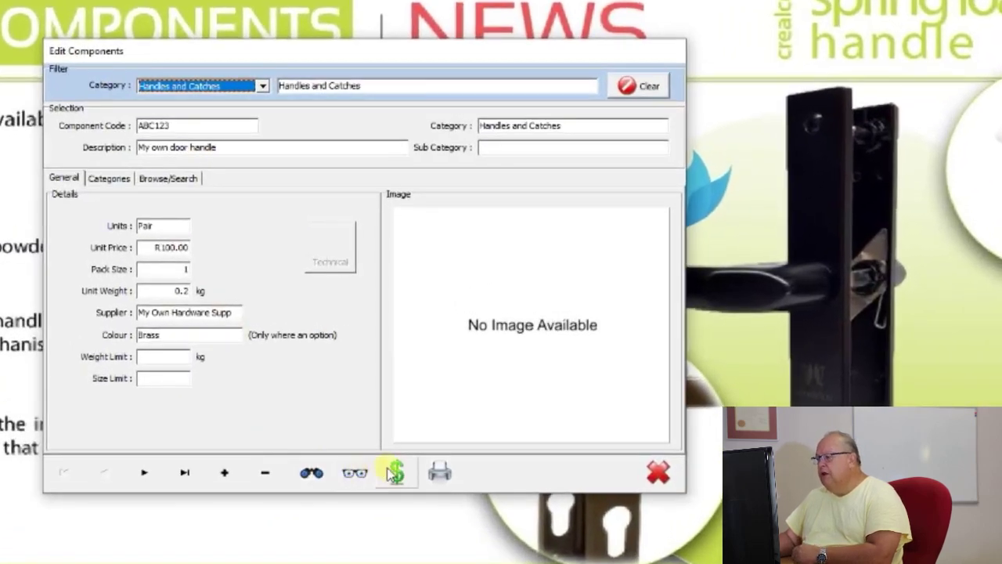
# Step: Preview the illustrated component report for Handles and Catches, leaf through its pages and return to the cover page
pyautogui.click(440, 471)
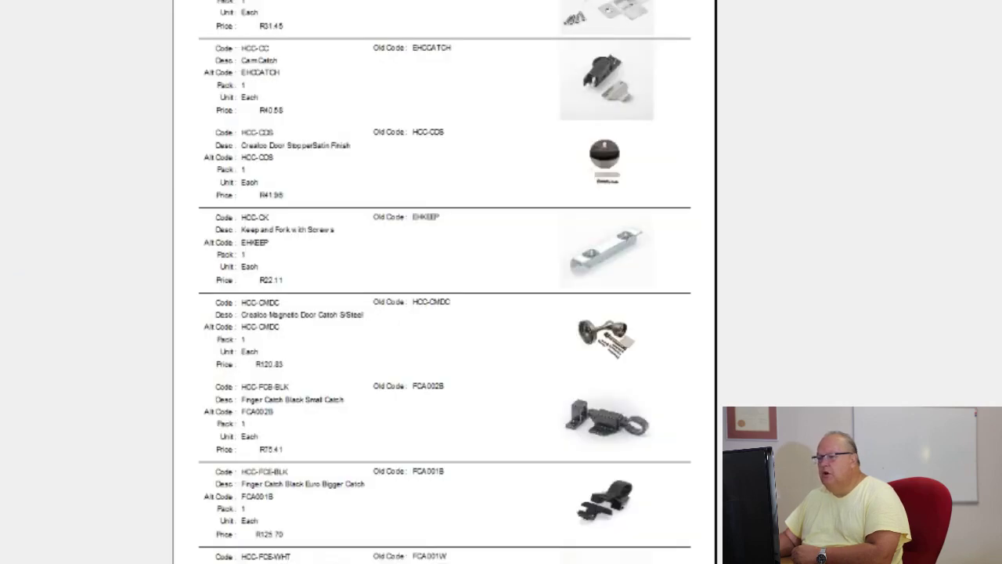
pyautogui.press('pagedown')
pyautogui.press('pagedown')
pyautogui.press('pagedown')
pyautogui.press('pagedown')
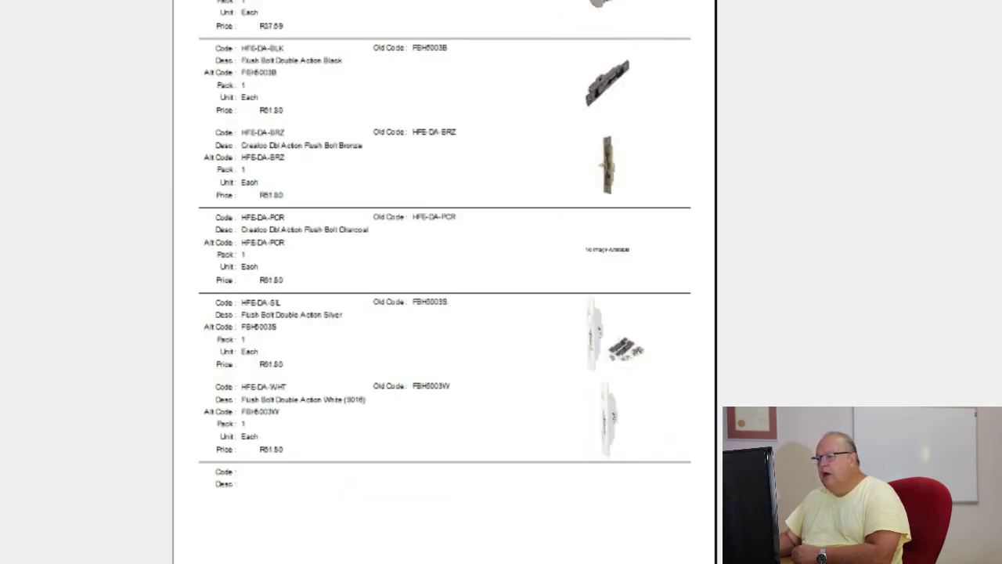
pyautogui.press('pagedown')
pyautogui.press('pagedown')
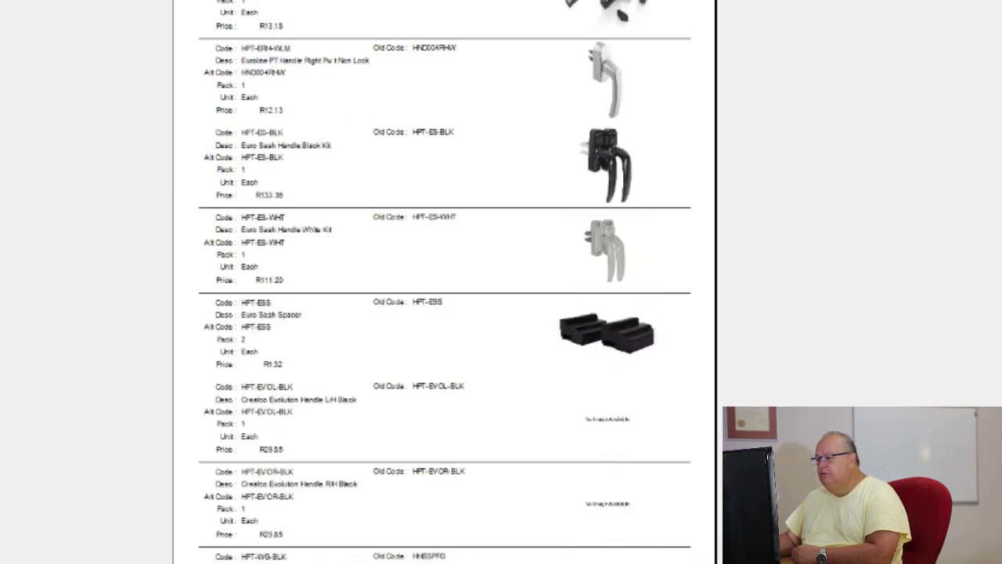
pyautogui.press('pageup')
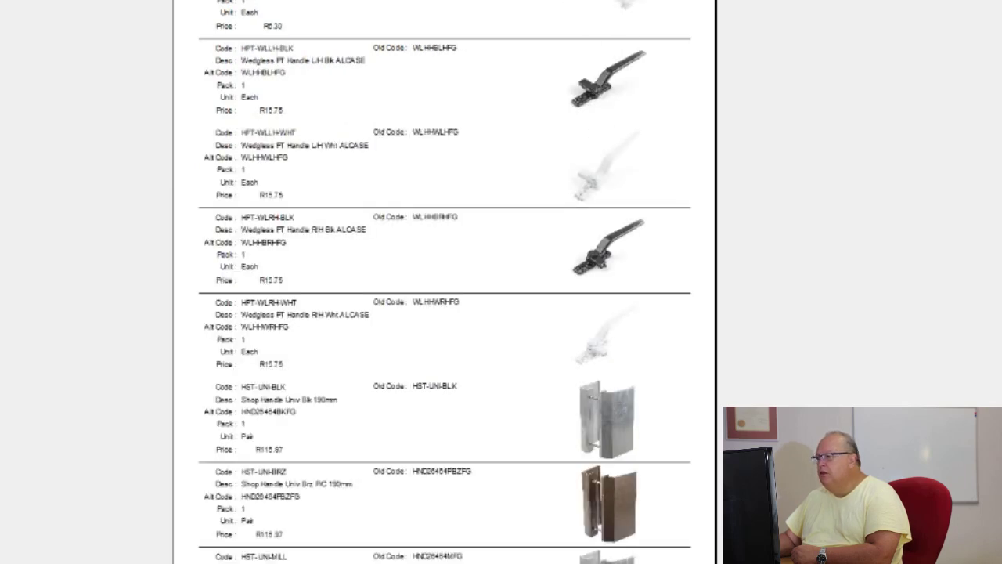
pyautogui.press('pageup')
pyautogui.press('pageup')
pyautogui.press('pageup')
pyautogui.press('pageup')
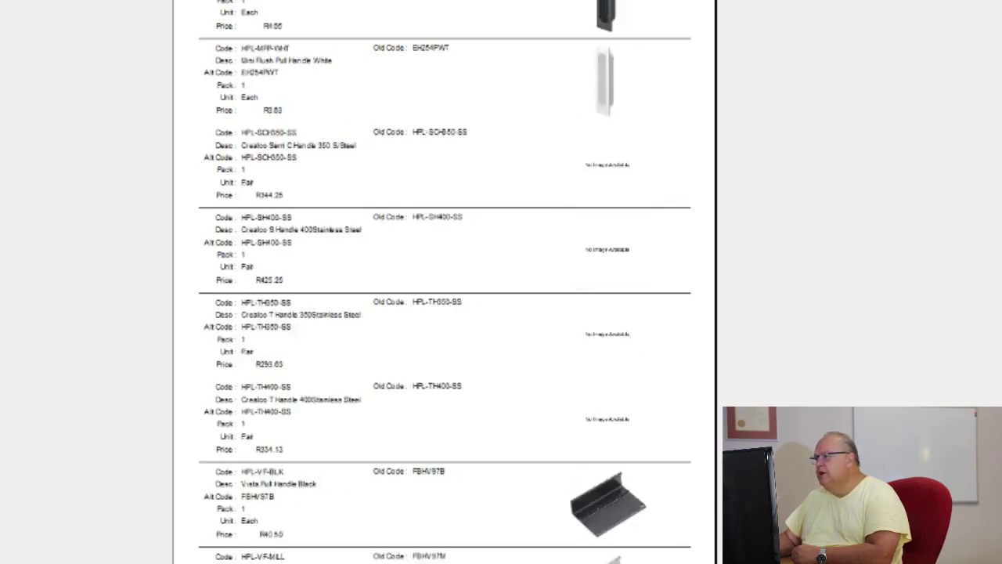
pyautogui.press('Home')
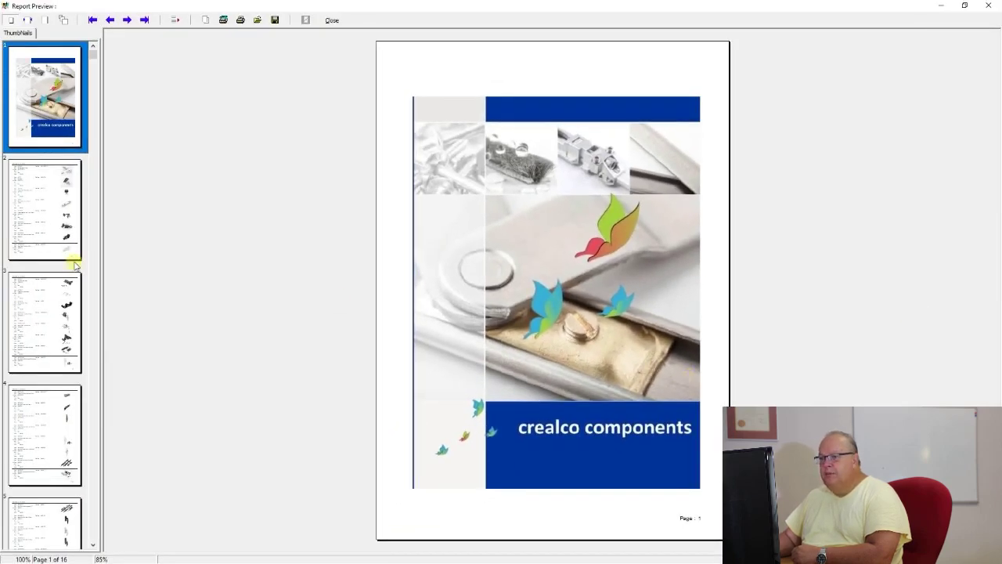
# Step: Examine the component images and details on pages 2 to 8 of the illustrated report and close it
pyautogui.click(53, 224)
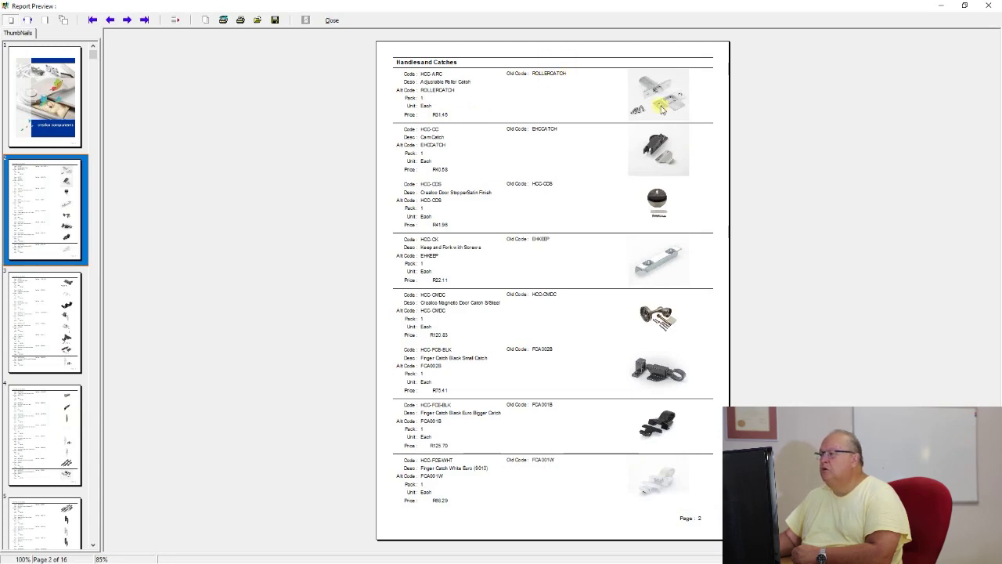
pyautogui.scroll(-2, 679, 407)
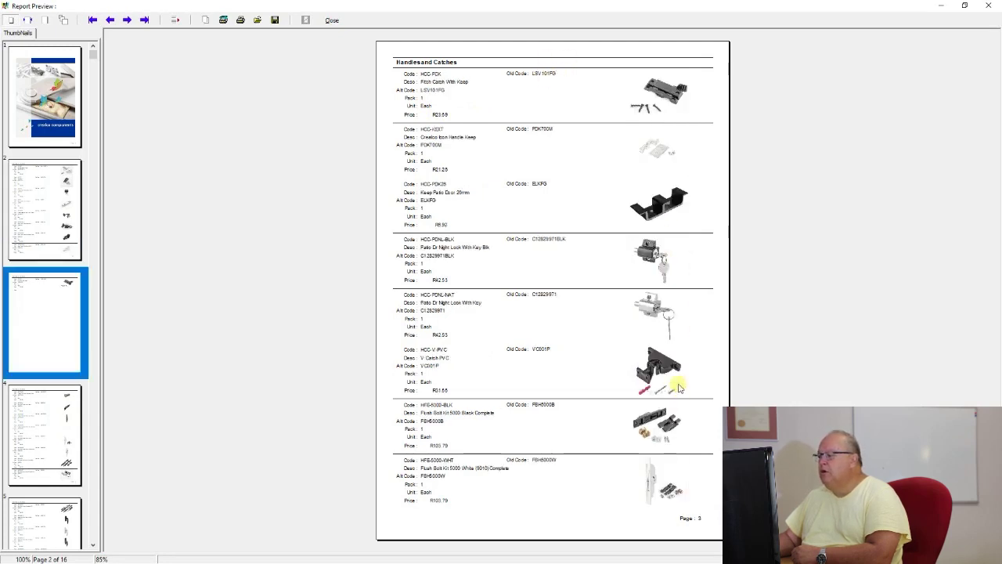
pyautogui.scroll(-1, 679, 387)
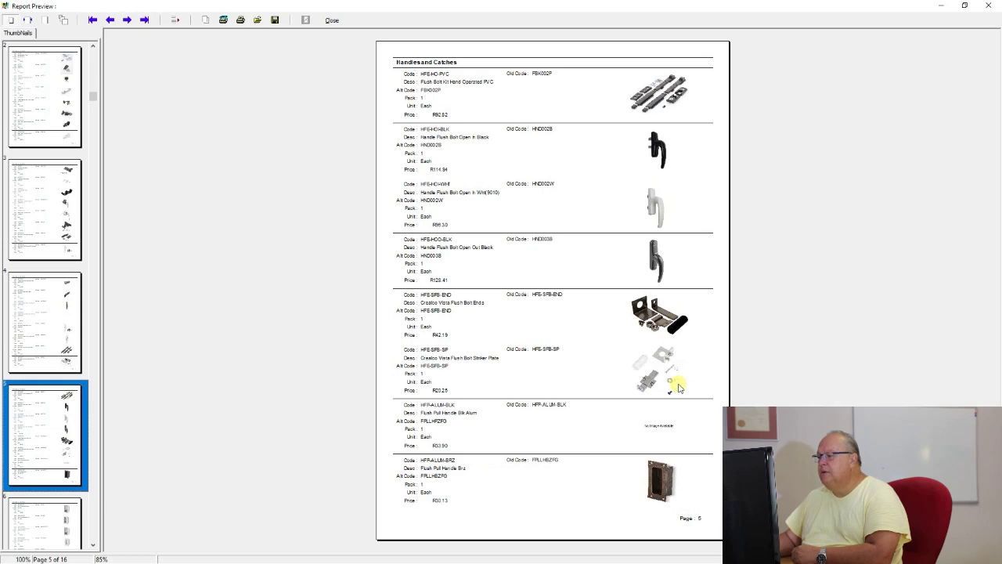
pyautogui.scroll(-3, 679, 386)
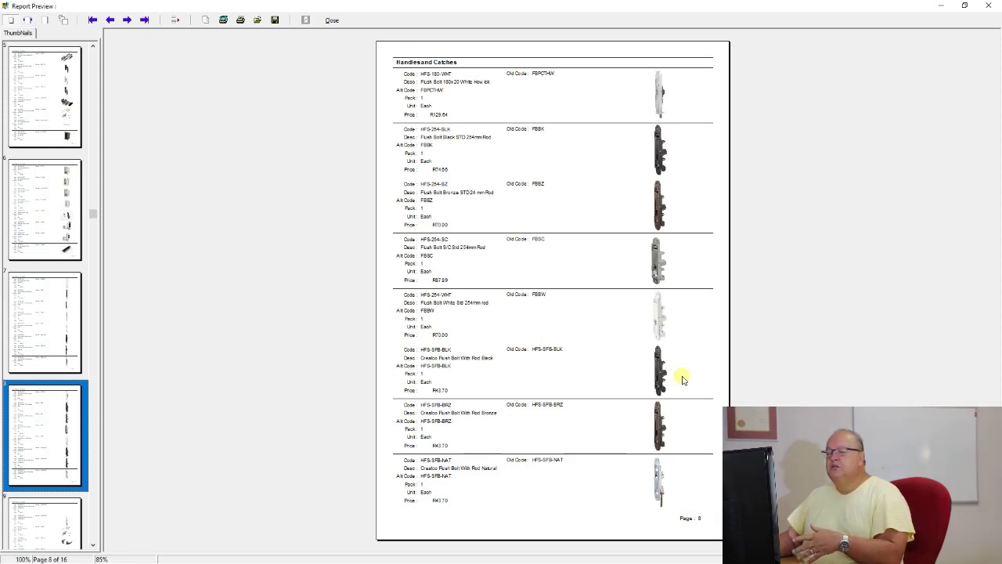
pyautogui.click(333, 21)
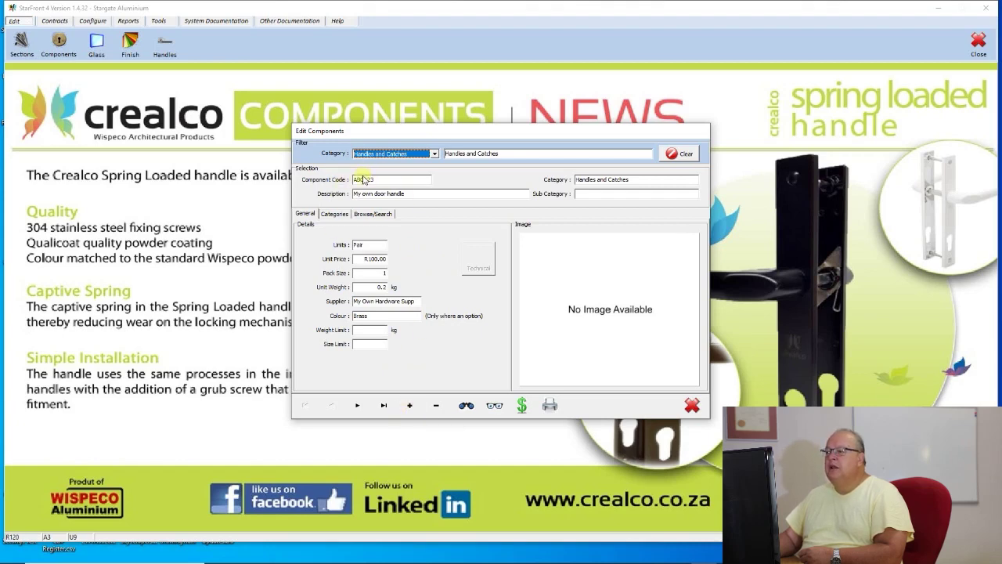
# Step: Delete the custom door handle component ABC123 and clear the Handles and Catches category filter
pyautogui.click(438, 405)
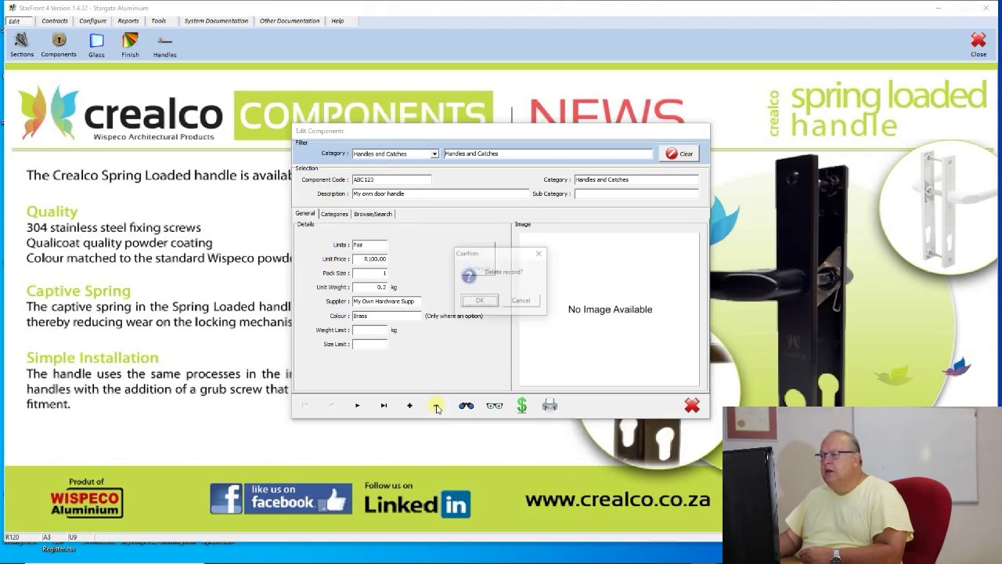
pyautogui.click(479, 302)
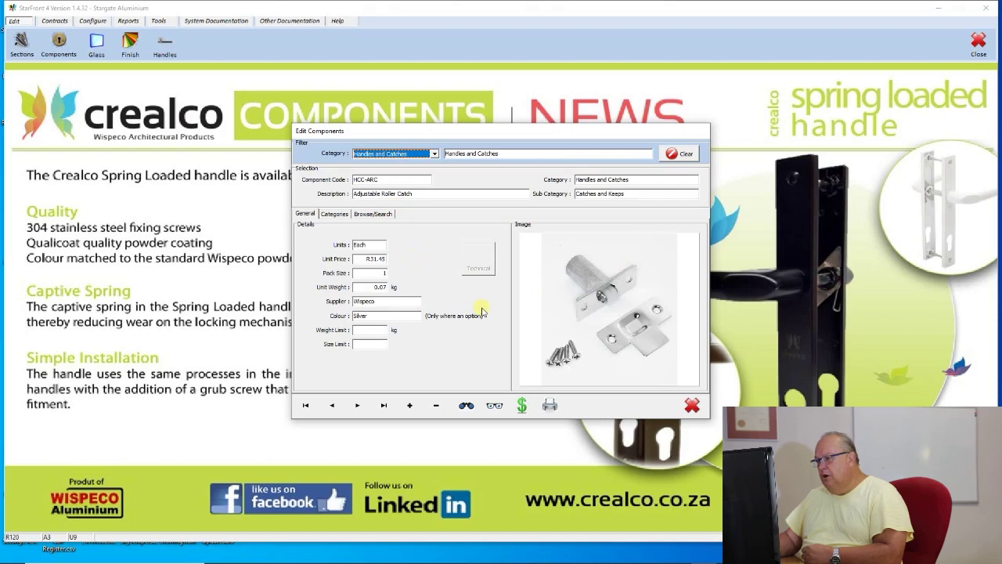
pyautogui.click(671, 153)
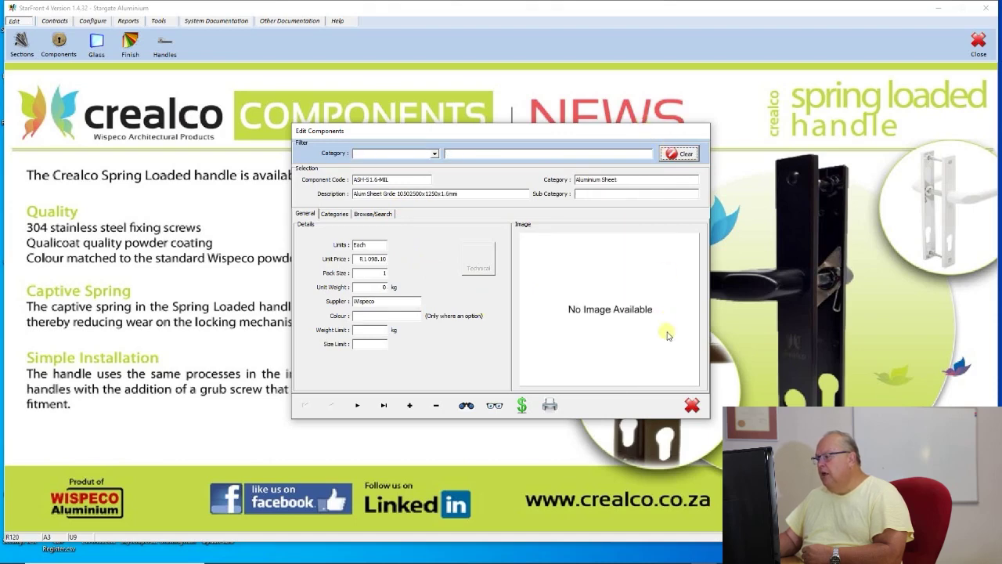
# Step: Close the component editor and open the glass file's browse list
pyautogui.click(692, 405)
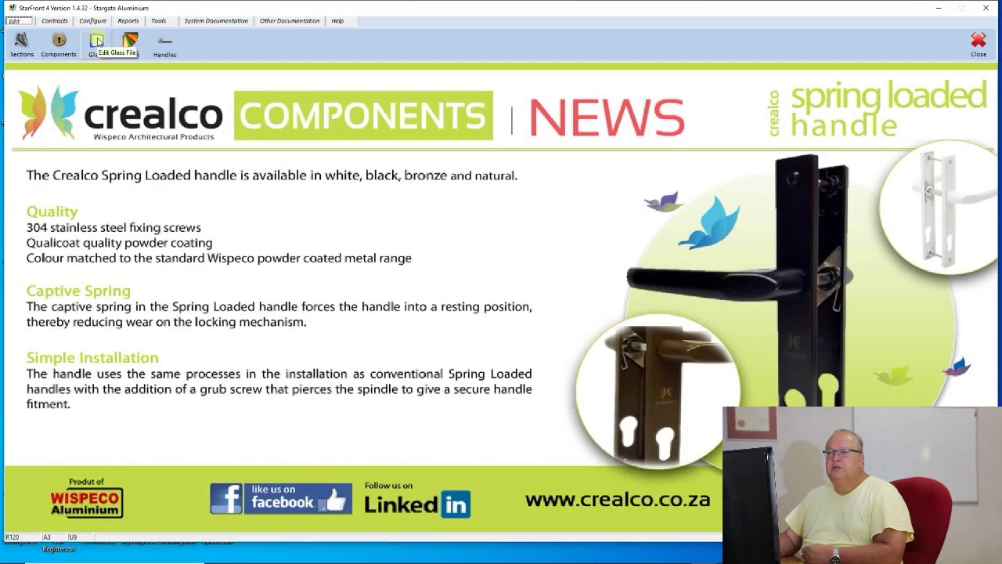
pyautogui.click(97, 40)
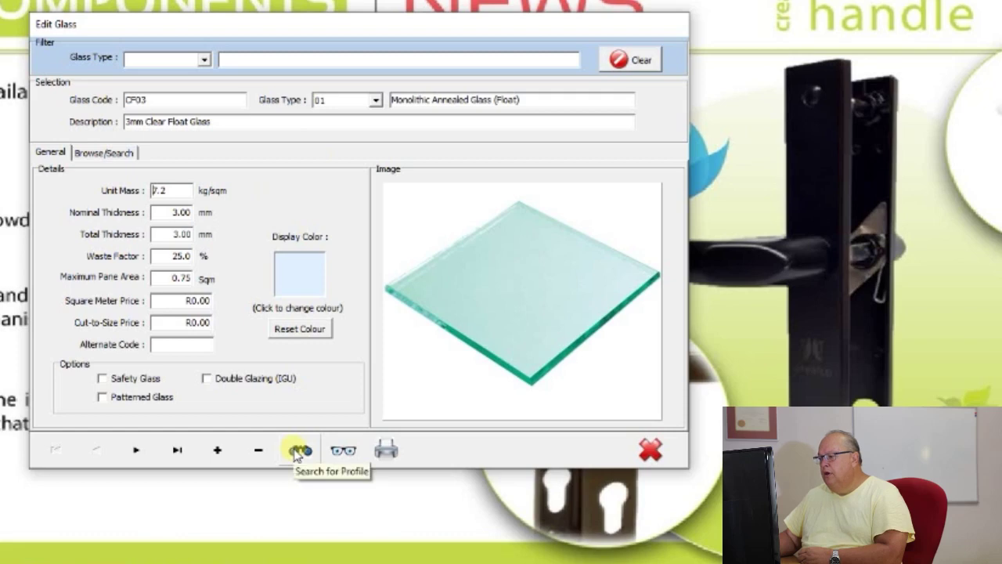
pyautogui.click(344, 449)
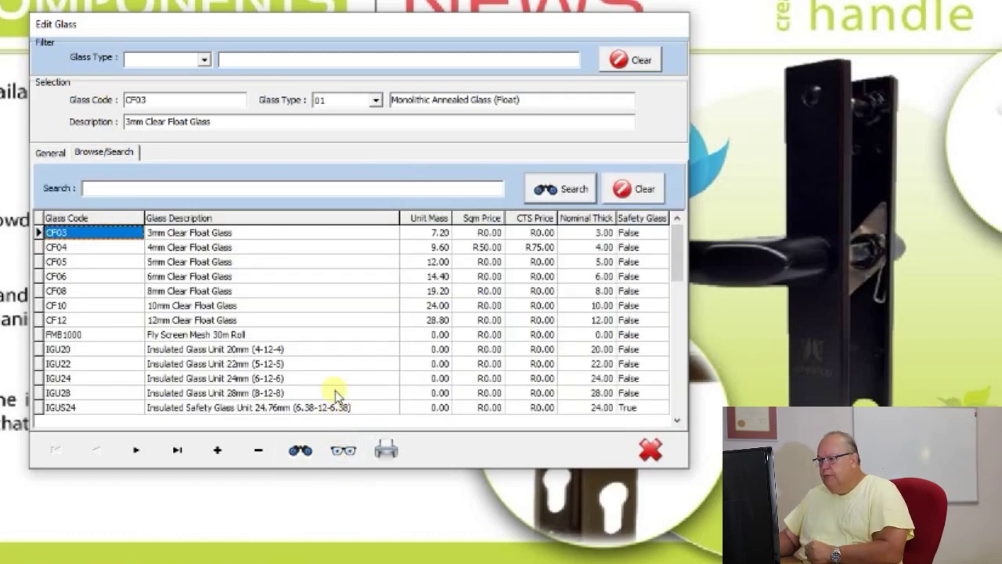
# Step: Browse the clear float glass entries from 3mm down to the Fly Screen Mesh 30m Roll
pyautogui.click(169, 233)
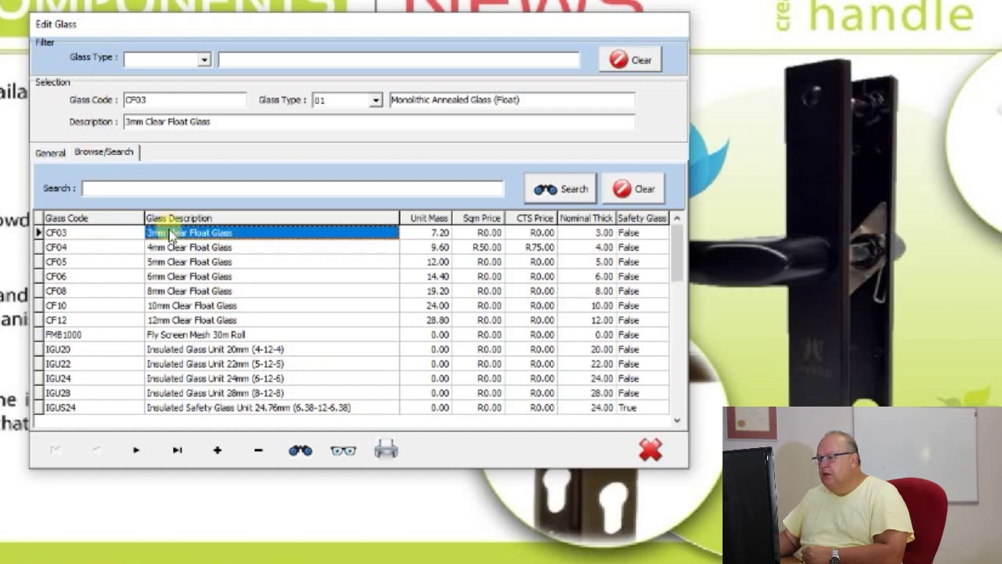
pyautogui.click(163, 306)
pyautogui.click(163, 291)
pyautogui.press('Down')
pyautogui.press('Down')
pyautogui.press('Down')
pyautogui.press('Down')
pyautogui.press('Down')
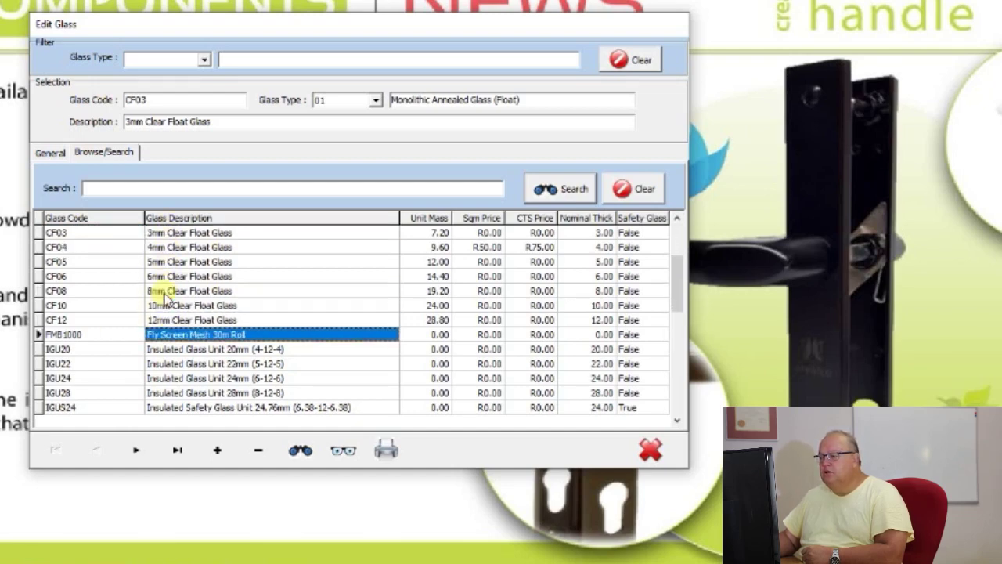
pyautogui.click(174, 332)
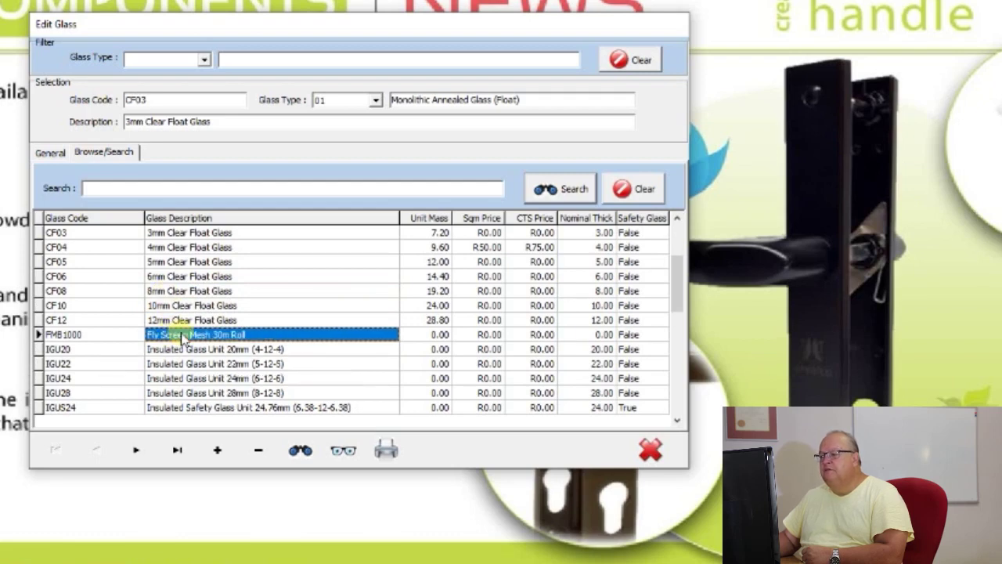
# Step: Browse the remaining glass types through the insulated and PVB entries down to No Glass - 4mm Bead
pyautogui.press('Down')
pyautogui.press('Down')
pyautogui.press('Down')
pyautogui.press('Down')
pyautogui.press('Down')
pyautogui.press('Down')
pyautogui.press('Down')
pyautogui.press('Down')
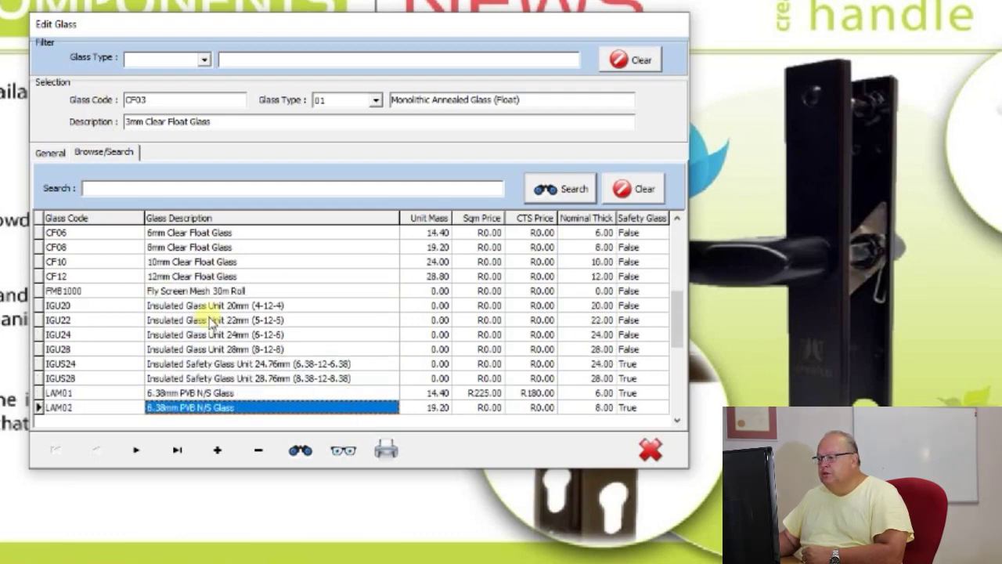
pyautogui.press('Down')
pyautogui.press('Down')
pyautogui.press('Down')
pyautogui.press('Down')
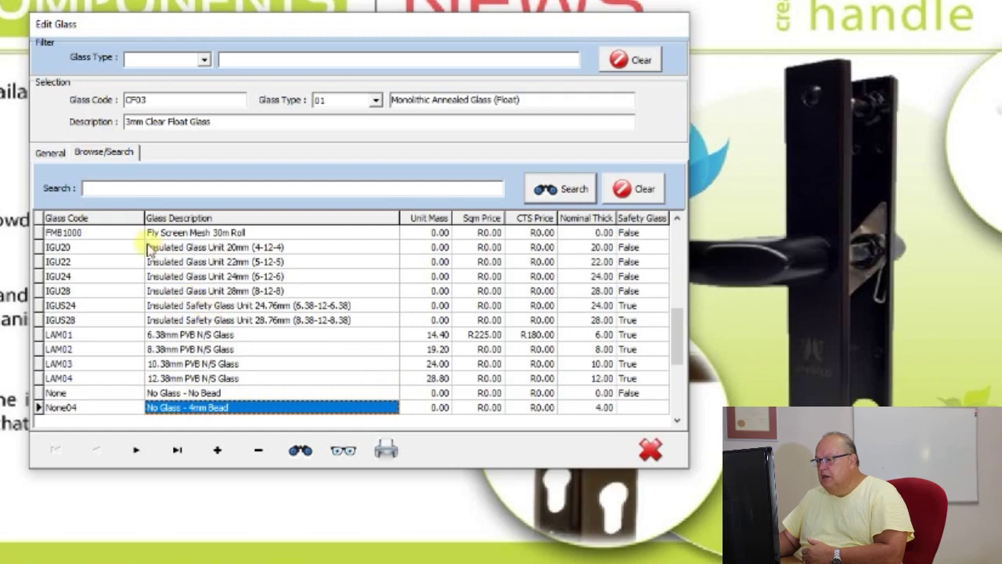
# Step: Review the codes and descriptions of the insulated glass units from IGU20 to IGUS28
pyautogui.click(97, 248)
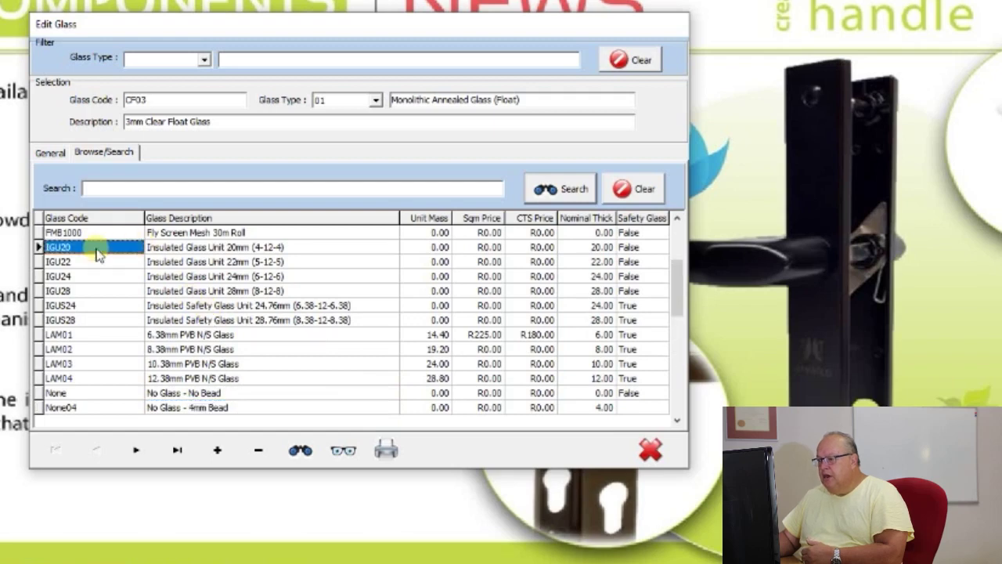
pyautogui.click(213, 248)
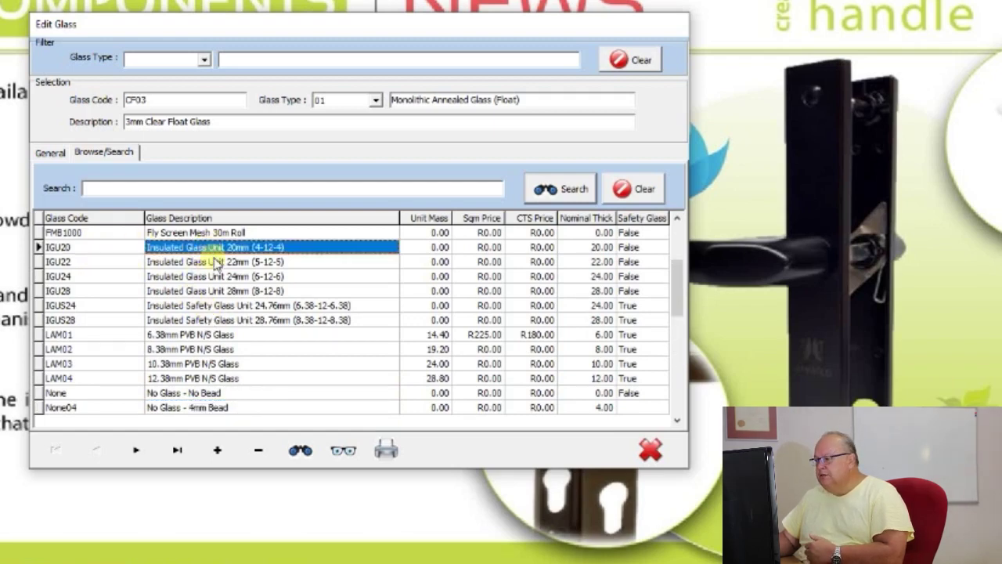
pyautogui.click(83, 249)
pyautogui.click(79, 262)
pyautogui.click(80, 276)
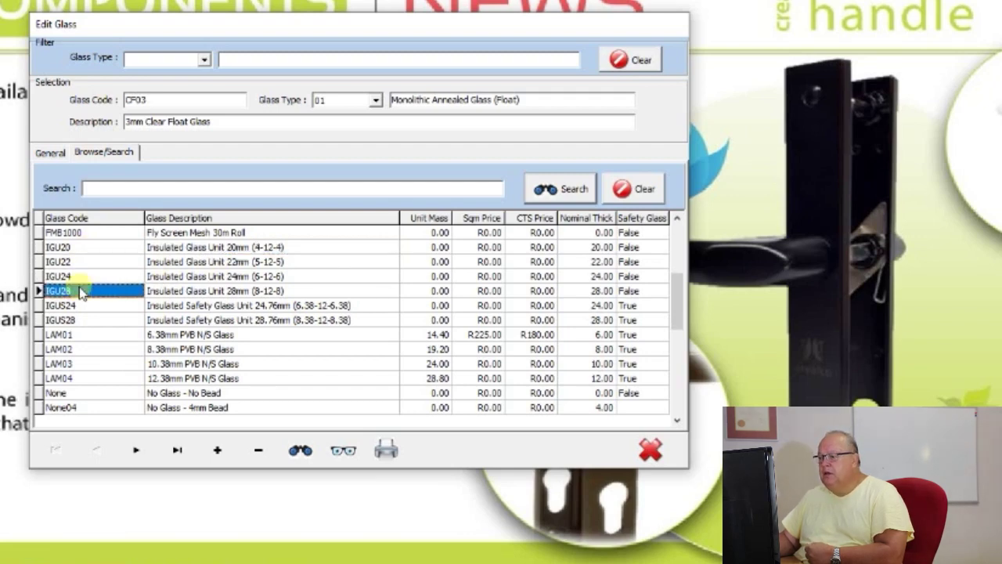
pyautogui.click(89, 307)
pyautogui.click(90, 320)
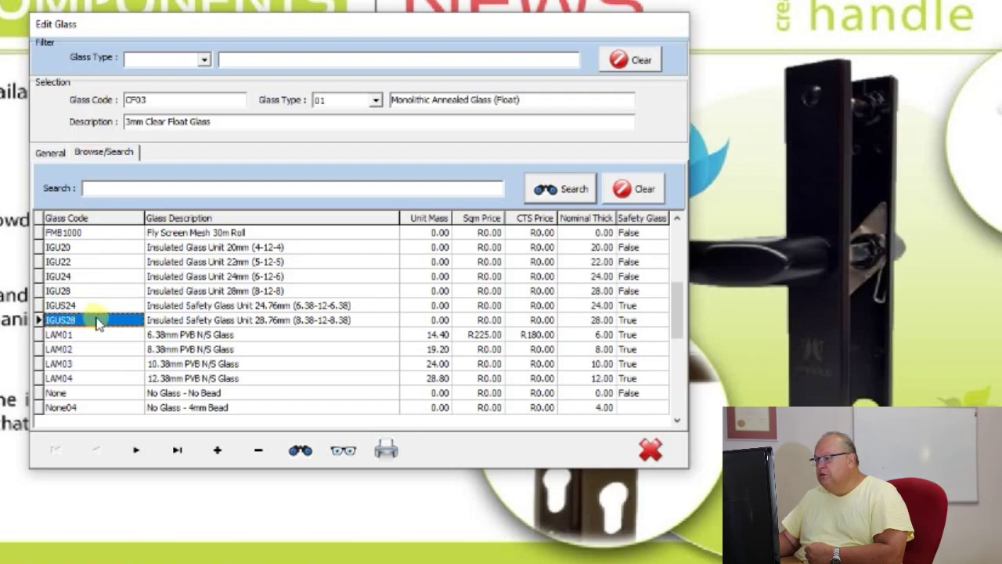
pyautogui.click(183, 305)
pyautogui.click(186, 318)
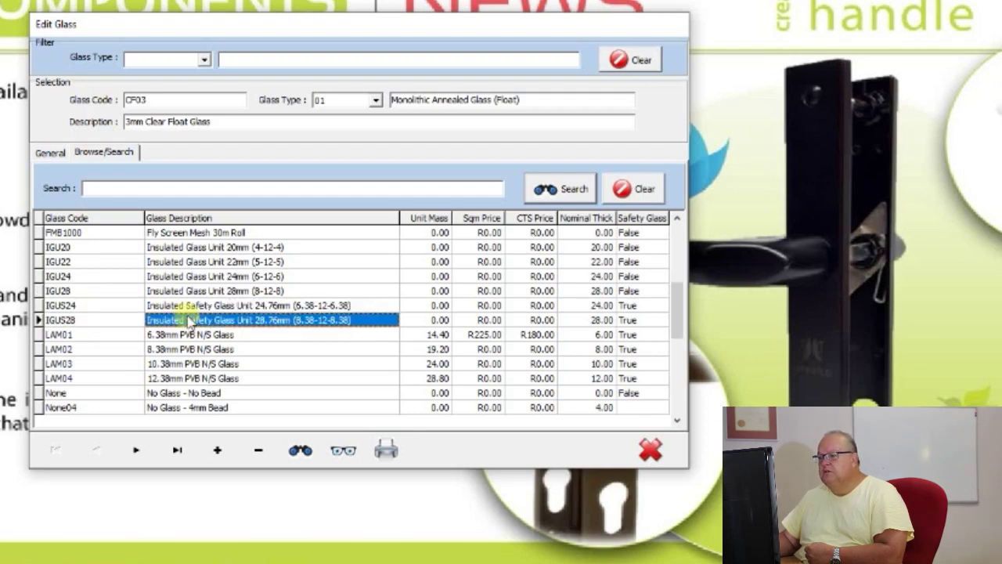
# Step: Review the PVB N/S Glass entries LAM01 to LAM04, finishing on LAM01
pyautogui.press('Down')
pyautogui.press('Down')
pyautogui.press('Down')
pyautogui.press('Down')
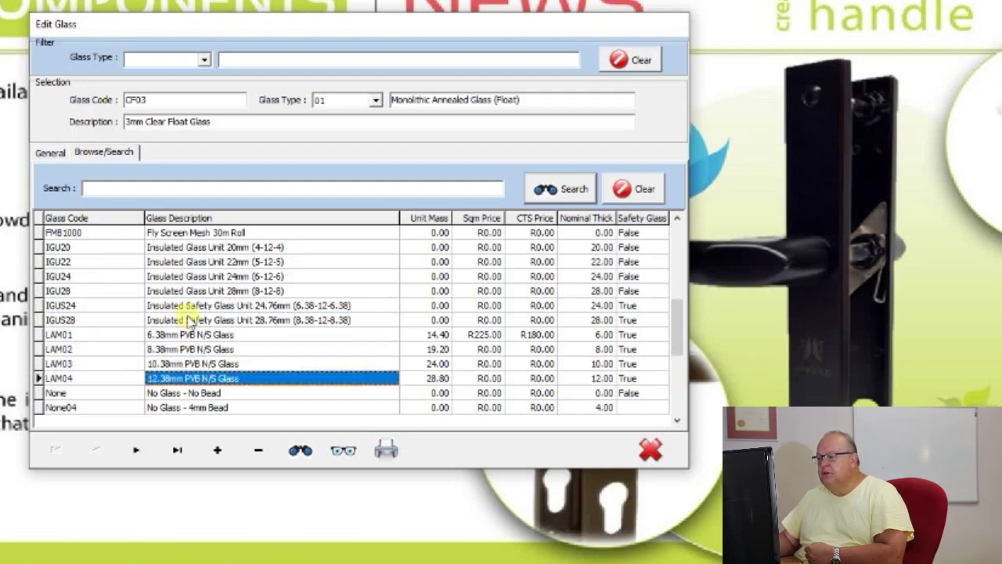
pyautogui.click(79, 335)
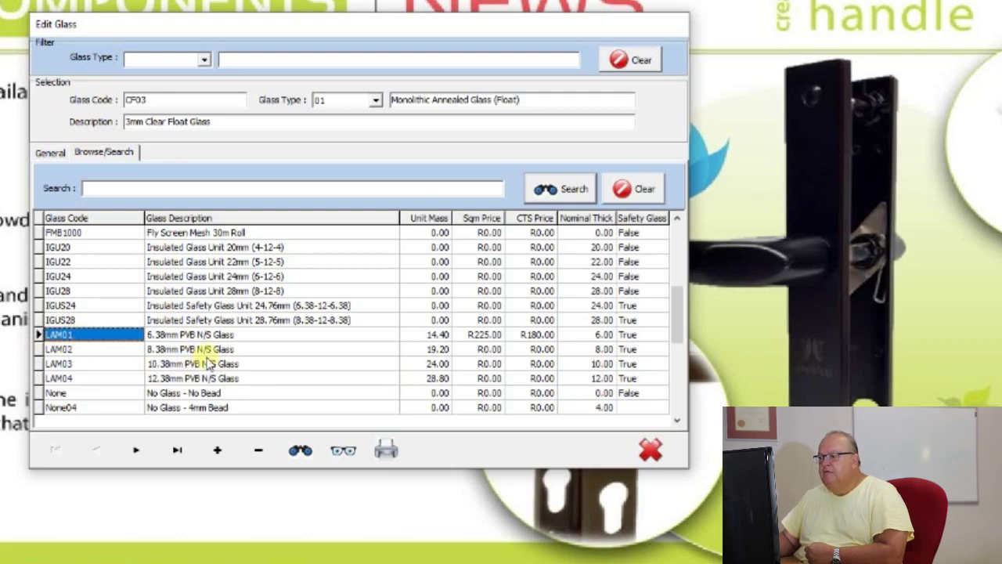
# Step: Step through the descriptions of the PVB N/S Glass entries from LAM01 to LAM04
pyautogui.click(235, 337)
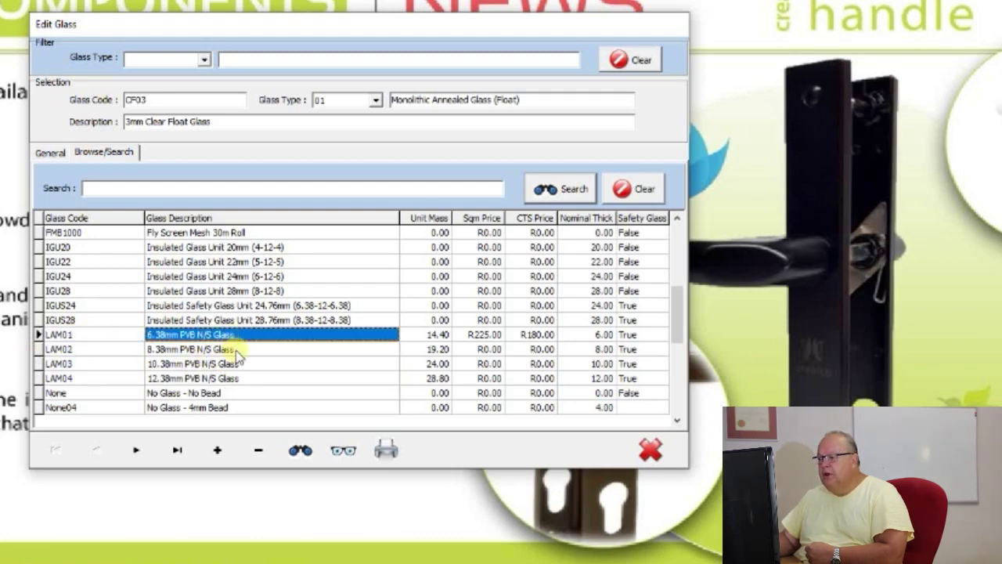
pyautogui.click(243, 351)
pyautogui.click(244, 364)
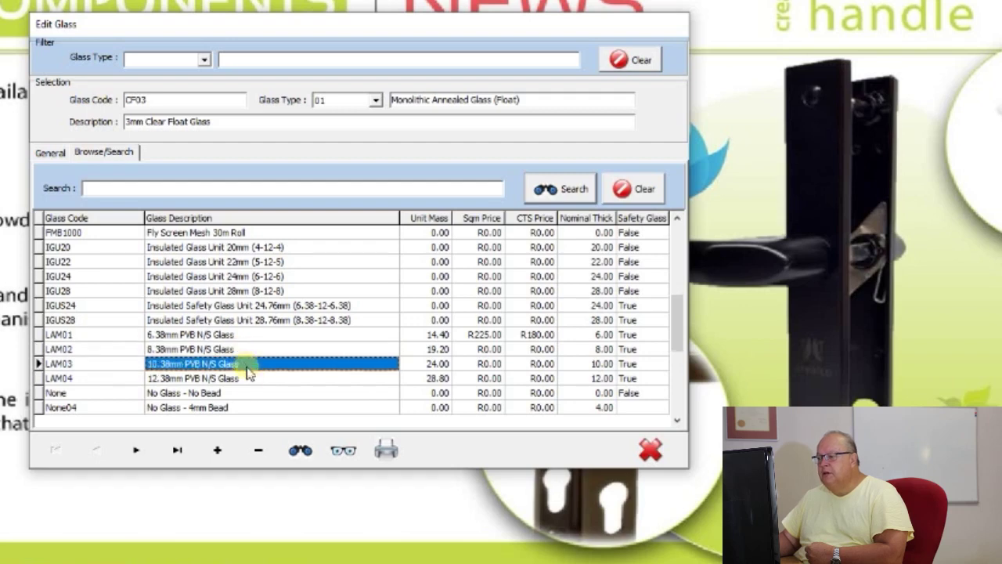
pyautogui.click(249, 379)
# Step: Browse the rest of the glass list from LAM04 down to Toughened Safety Glass 12mm
pyautogui.press('Down')
pyautogui.press('Down')
pyautogui.press('Down')
pyautogui.press('Down')
pyautogui.press('Down')
pyautogui.press('Down')
pyautogui.press('Down')
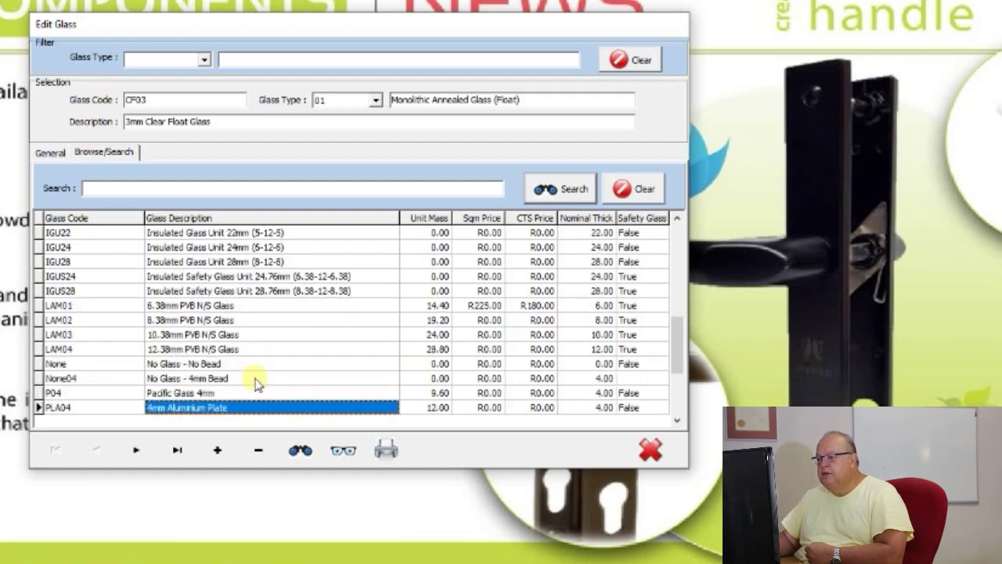
pyautogui.press('Down')
pyautogui.press('Down')
pyautogui.press('Down')
pyautogui.press('Down')
pyautogui.press('Down')
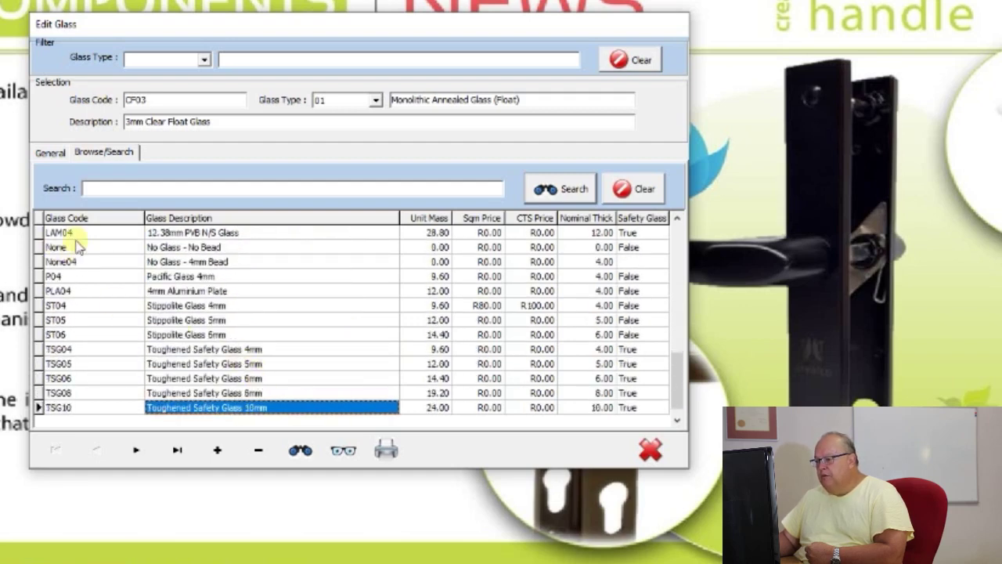
pyautogui.press('Down')
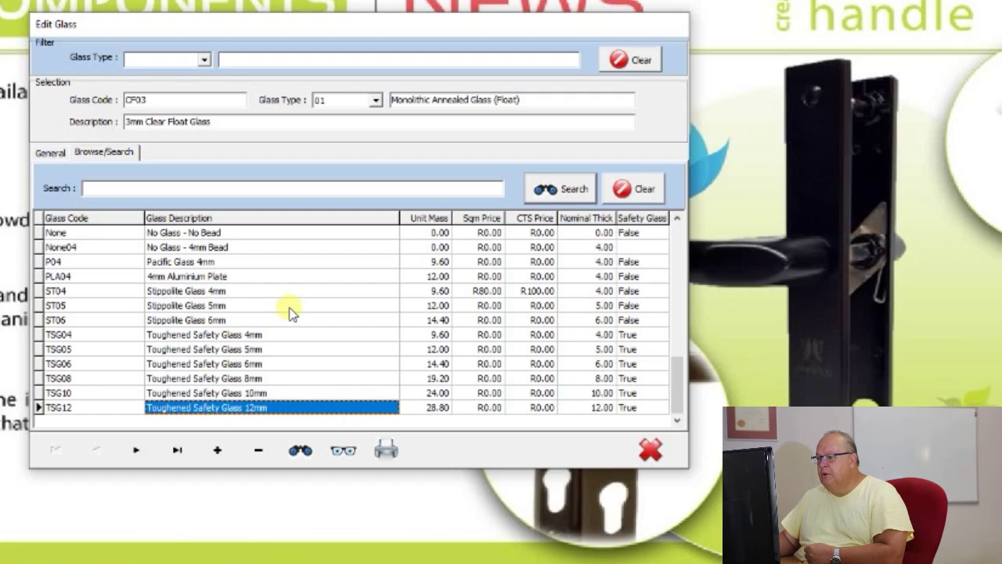
# Step: Review the 4mm Aluminium Plate, the Stippolite Glass entries and the Toughened Safety Glass entries, finishing on TSG12
pyautogui.click(211, 279)
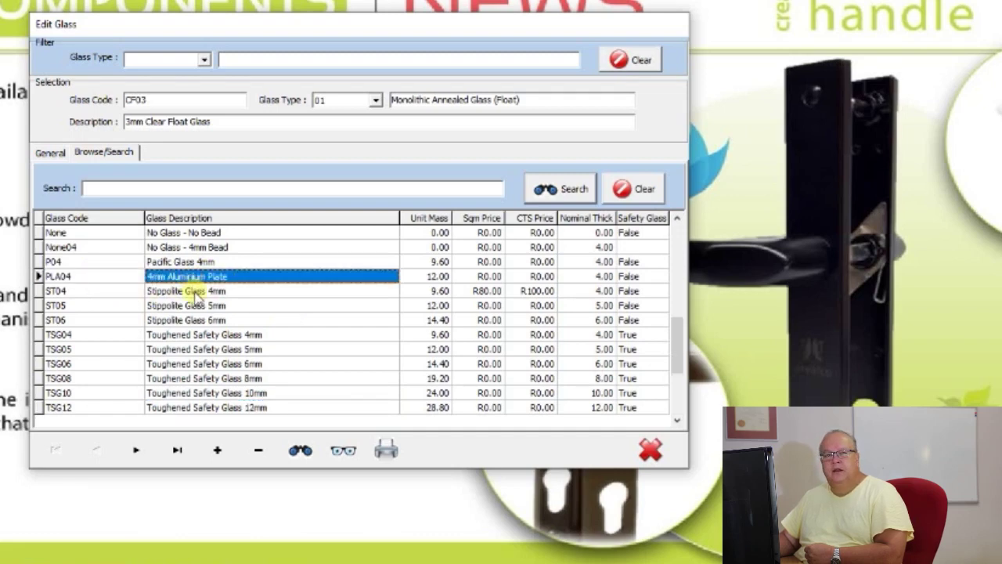
pyautogui.click(262, 306)
pyautogui.click(232, 292)
pyautogui.click(231, 306)
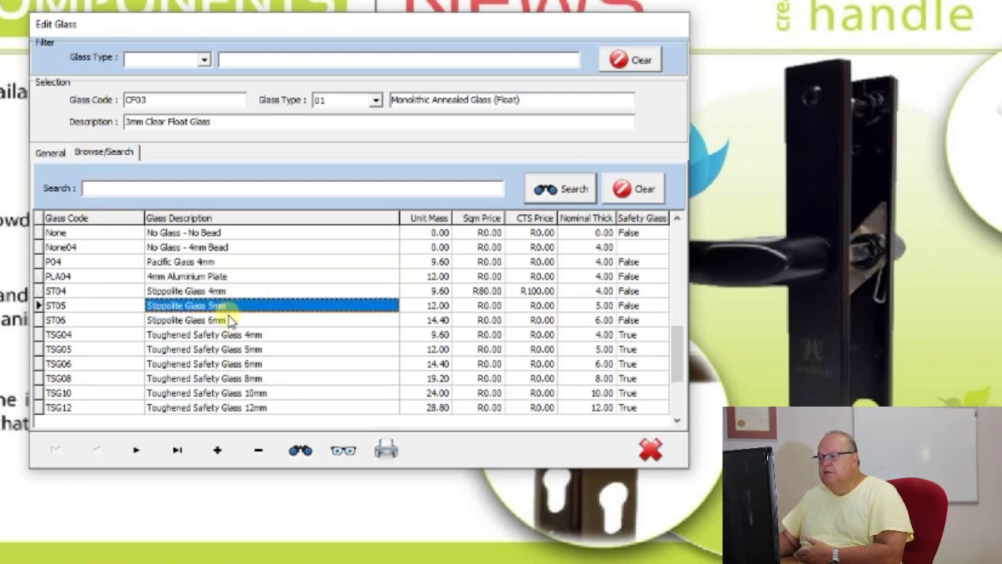
pyautogui.click(231, 320)
pyautogui.click(232, 306)
pyautogui.click(233, 291)
pyautogui.click(232, 306)
pyautogui.click(275, 360)
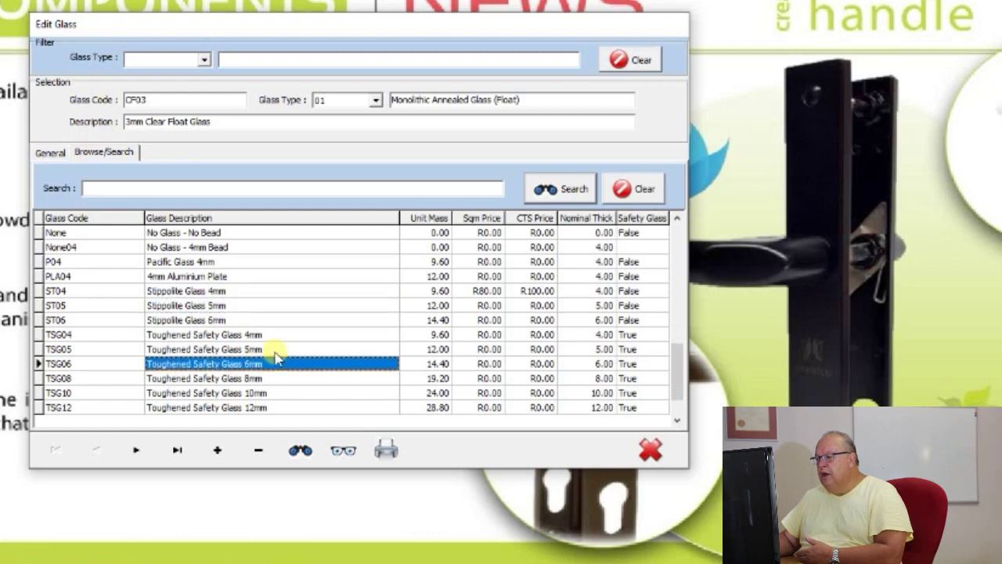
pyautogui.hotkey('ctrl', 'End')
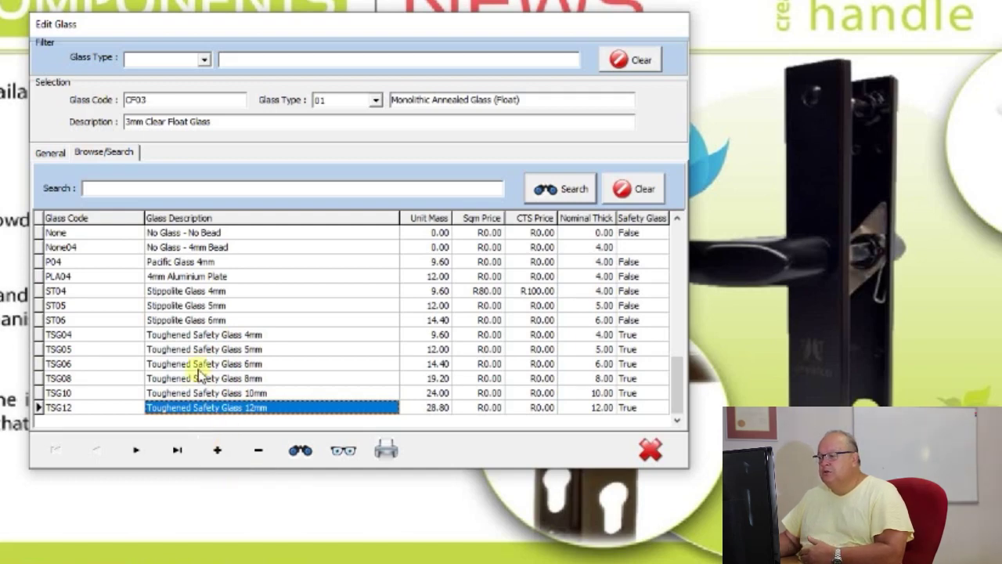
# Step: Browse back through the glass list and open the record of the 6.38mm PVB N/S Glass, LAM01
pyautogui.scroll(20, 201, 374)
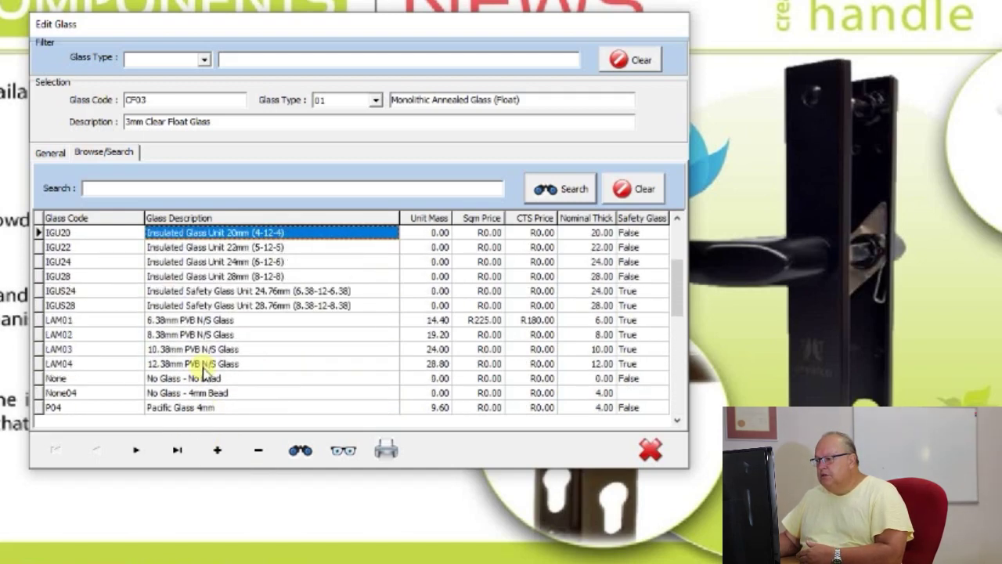
pyautogui.scroll(5, 203, 371)
pyautogui.scroll(3, 202, 371)
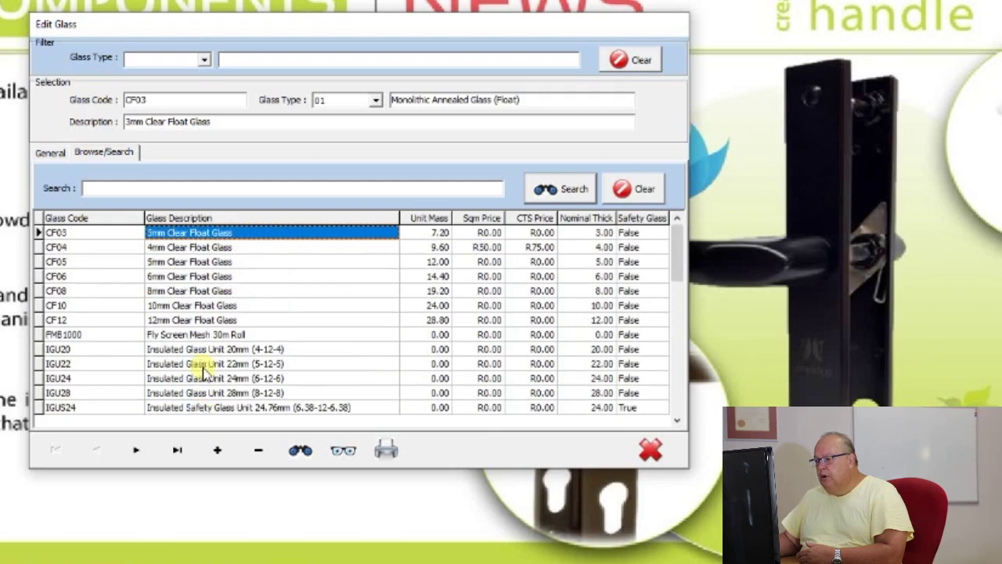
pyautogui.scroll(-20, 203, 374)
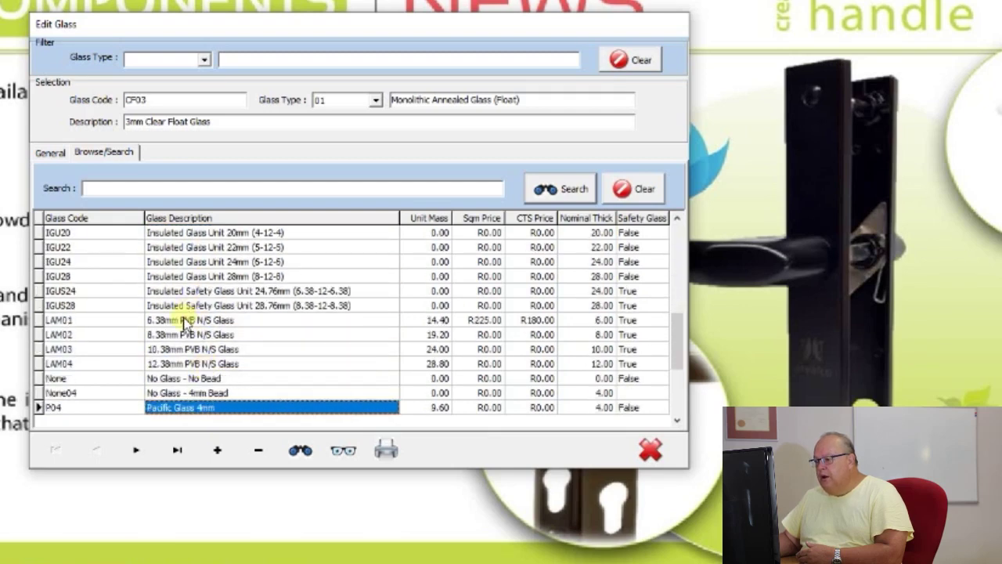
pyautogui.doubleClick(185, 321)
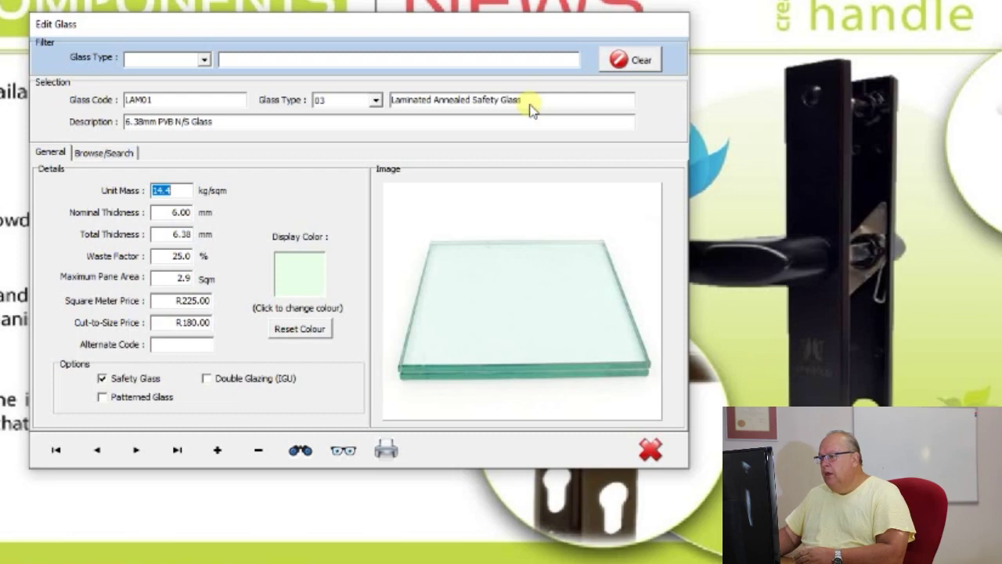
# Step: Examine the unit mass of LAM01 and compare its nominal thickness with its total thickness
pyautogui.click(183, 192)
pyautogui.moveTo(187, 193); pyautogui.dragTo(158, 191)
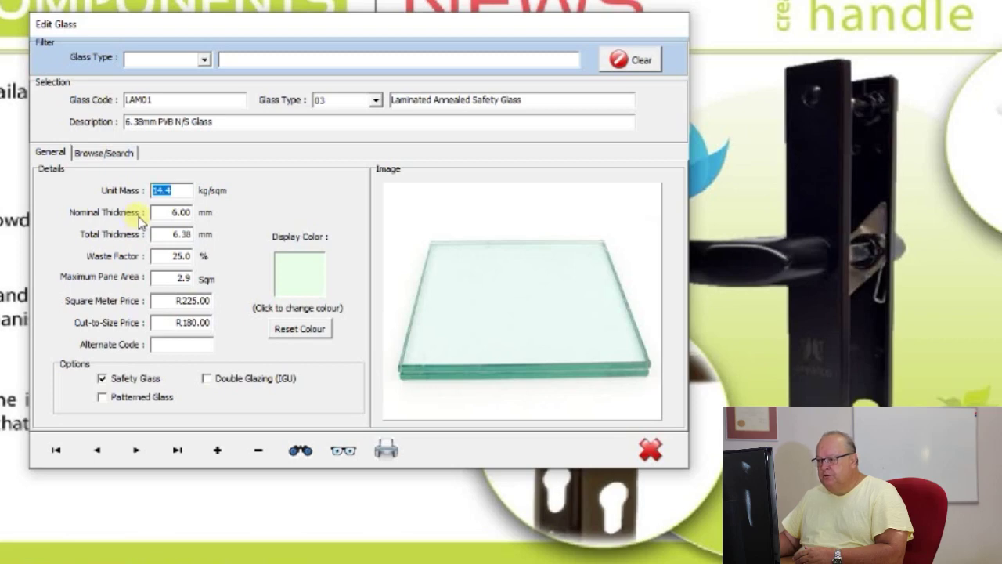
pyautogui.click(162, 213)
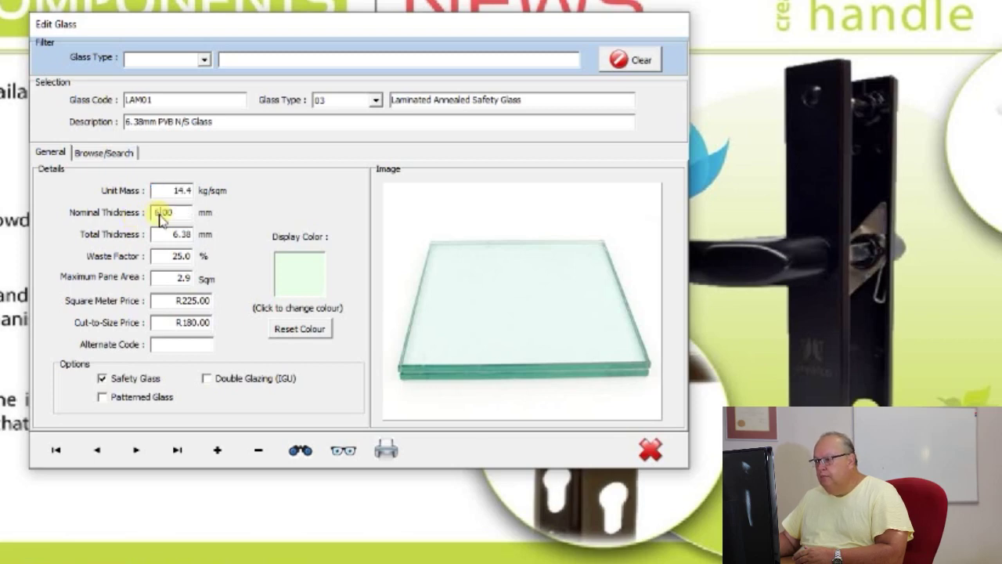
pyautogui.moveTo(187, 213); pyautogui.dragTo(153, 214)
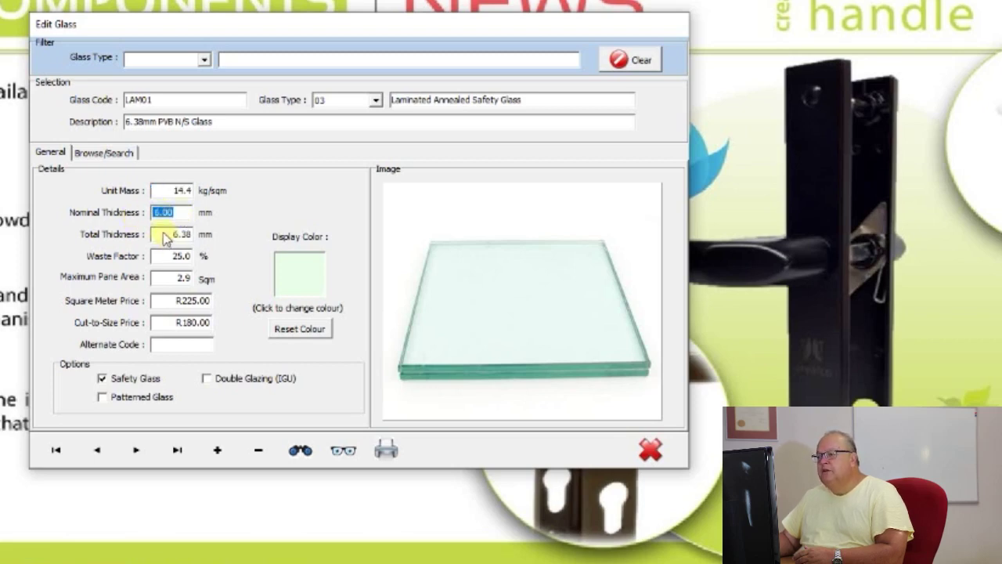
pyautogui.doubleClick(164, 235)
pyautogui.click(171, 216)
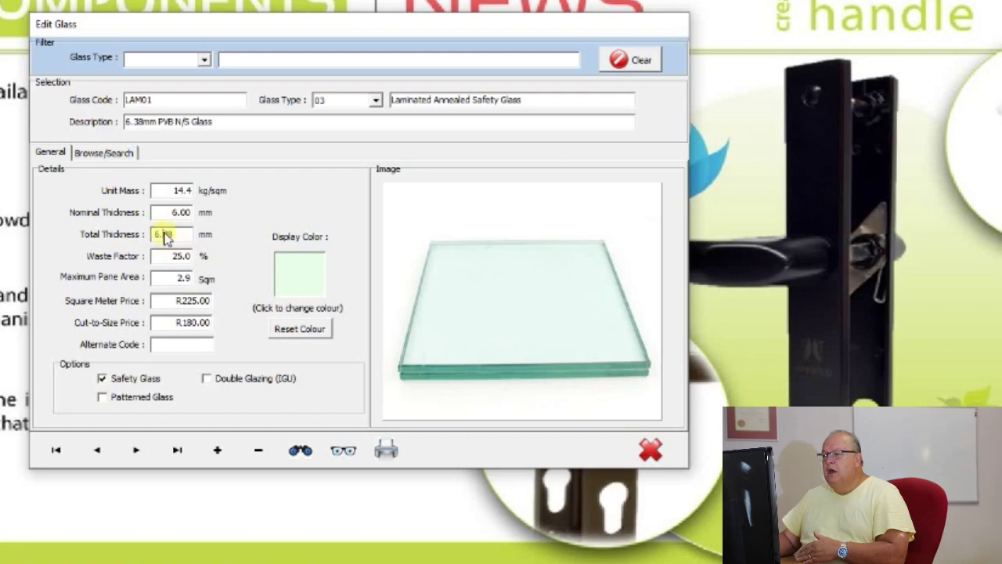
pyautogui.moveTo(182, 234); pyautogui.dragTo(148, 236)
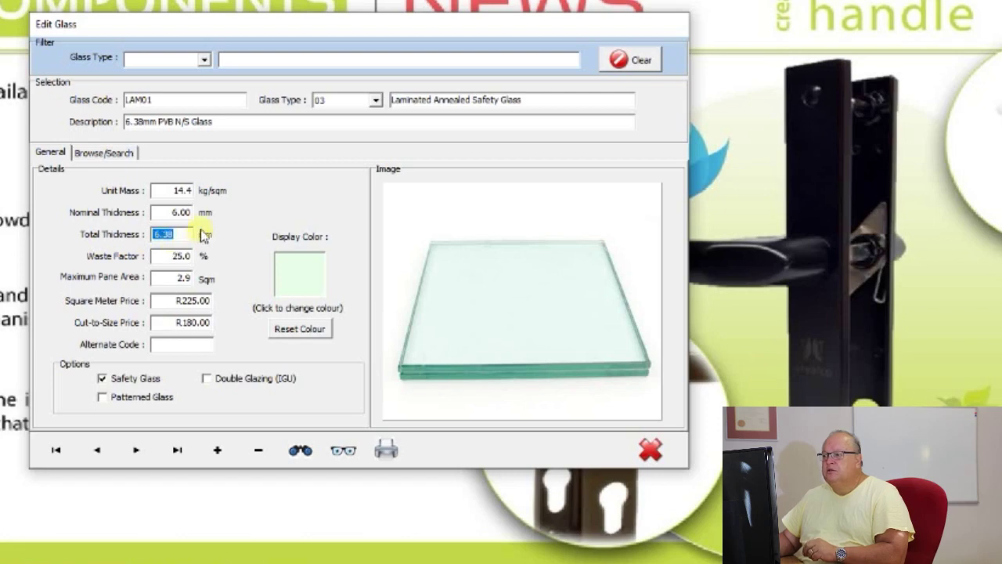
pyautogui.doubleClick(174, 213)
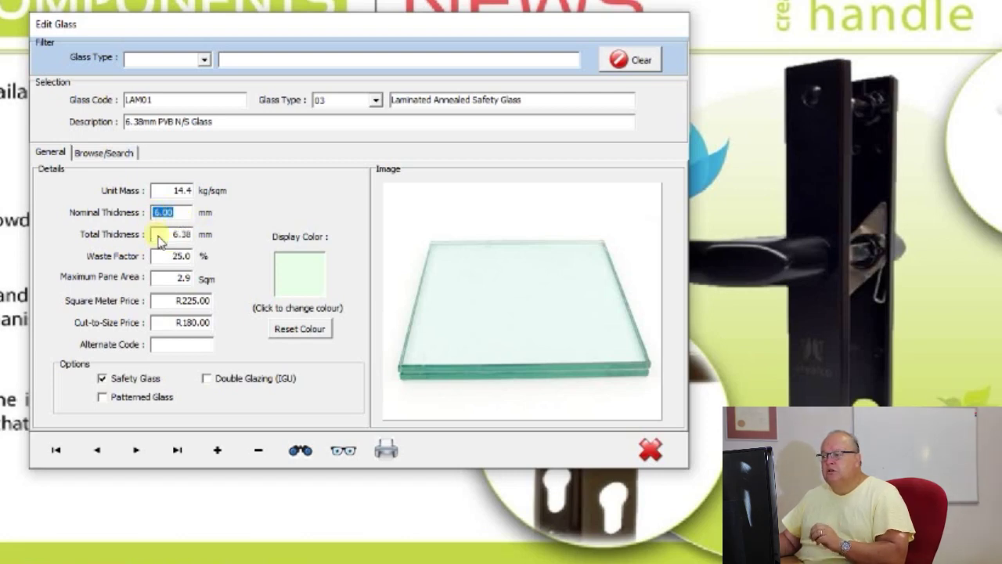
pyautogui.doubleClick(174, 236)
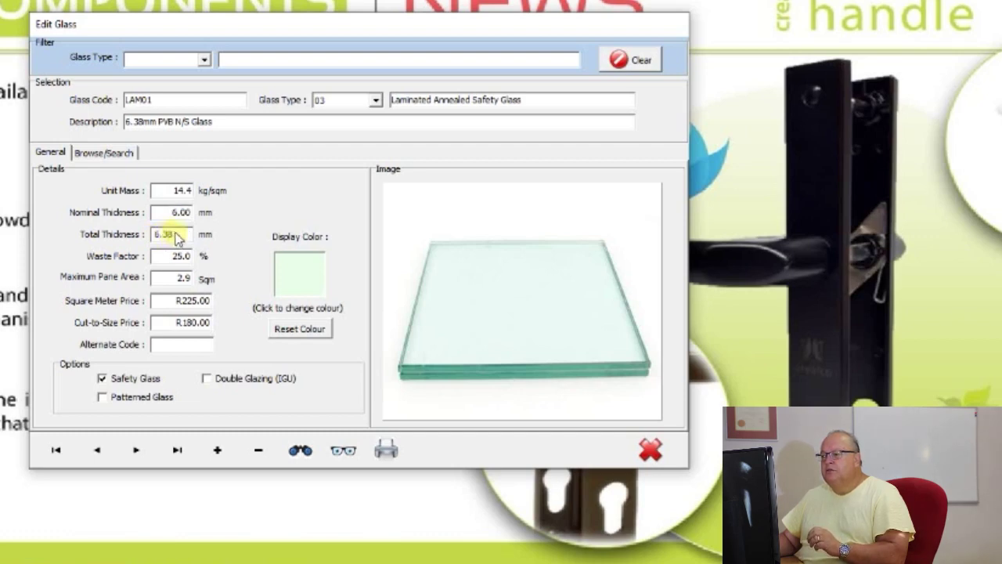
pyautogui.doubleClick(179, 233)
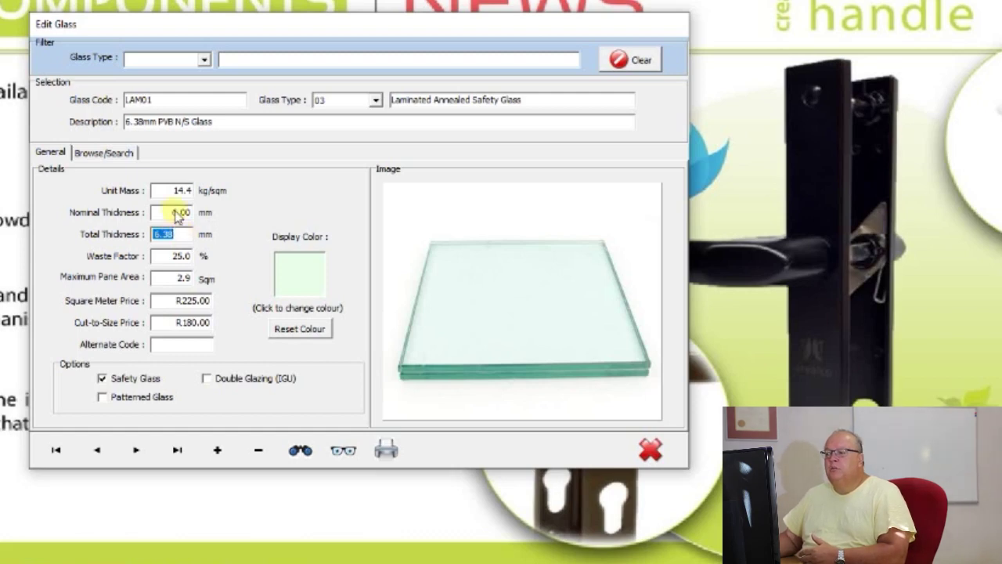
# Step: Examine the waste factor and the maximum pane area of LAM01
pyautogui.click(179, 259)
pyautogui.moveTo(179, 263); pyautogui.dragTo(151, 260)
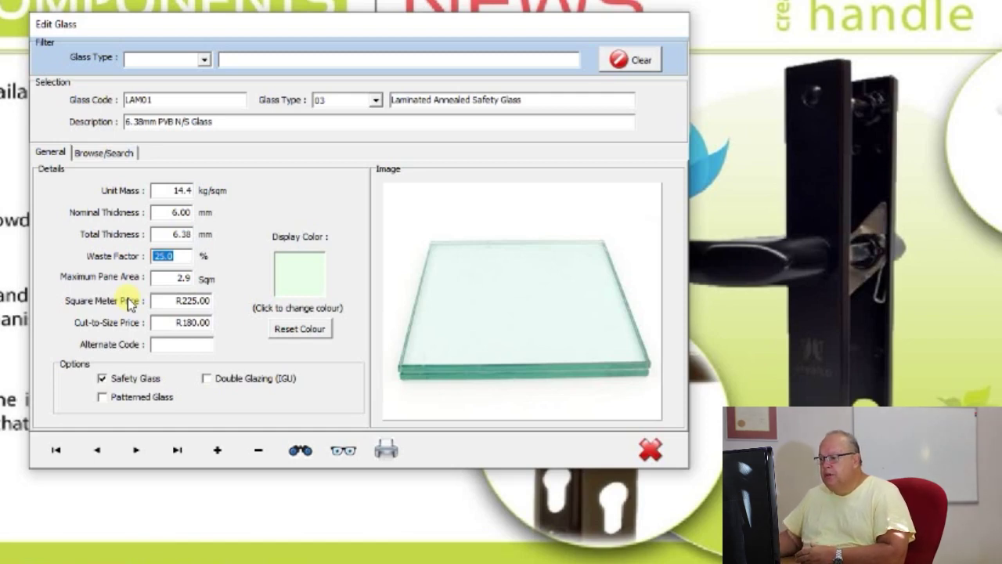
pyautogui.doubleClick(184, 279)
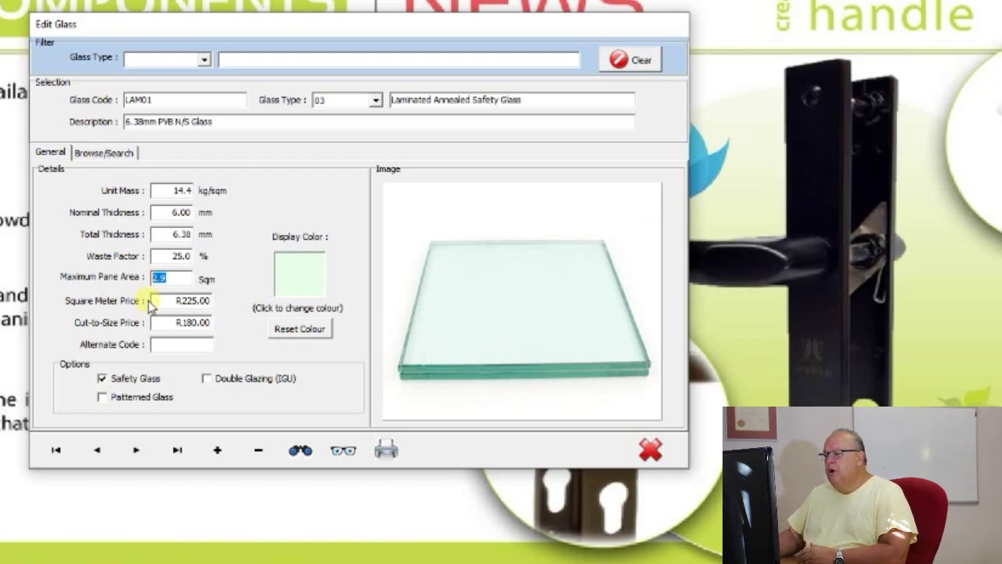
# Step: Examine the square meter price and the cut-to-size price of LAM01
pyautogui.click(171, 302)
pyautogui.click(175, 326)
pyautogui.click(180, 297)
pyautogui.moveTo(199, 305); pyautogui.dragTo(112, 296)
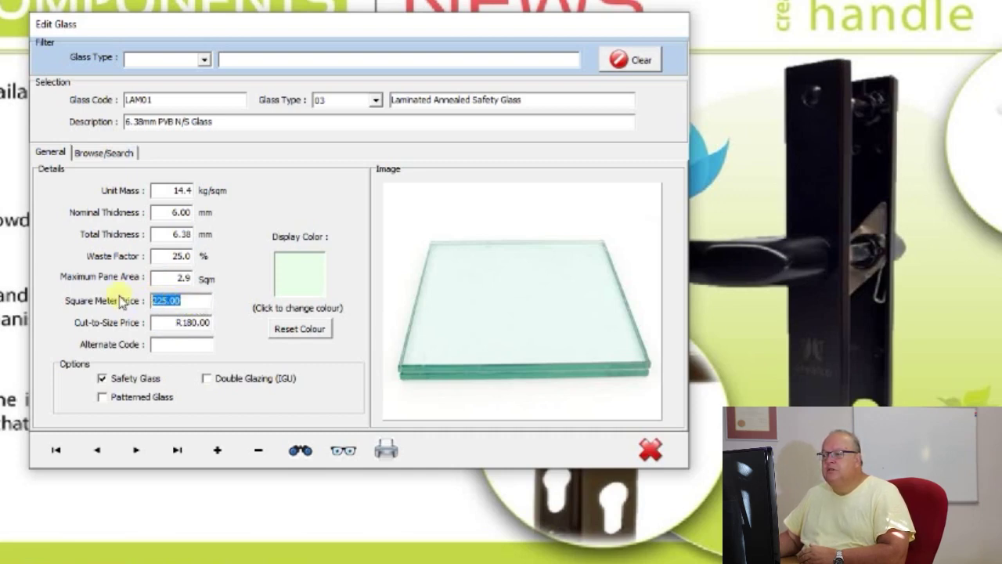
pyautogui.click(177, 323)
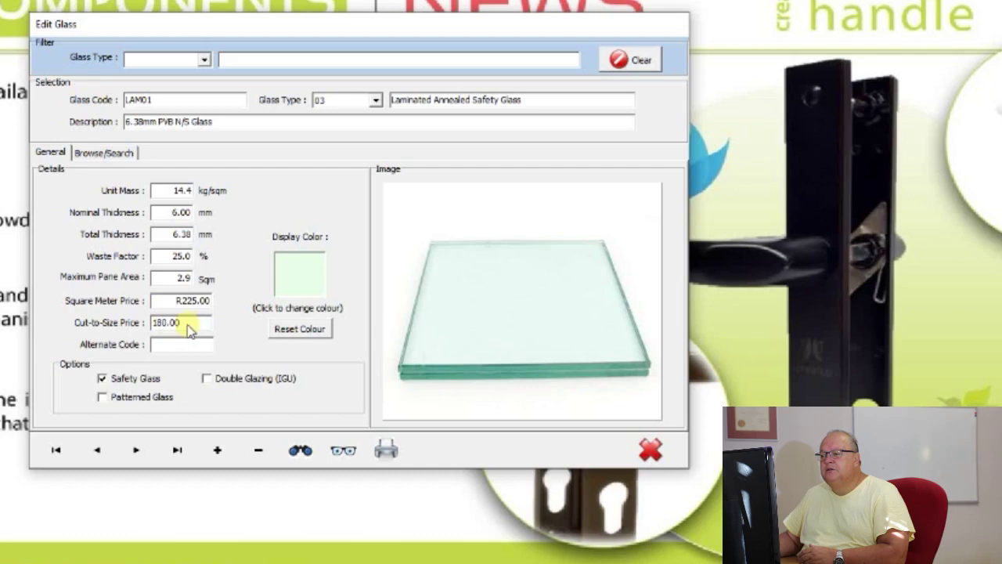
pyautogui.click(178, 305)
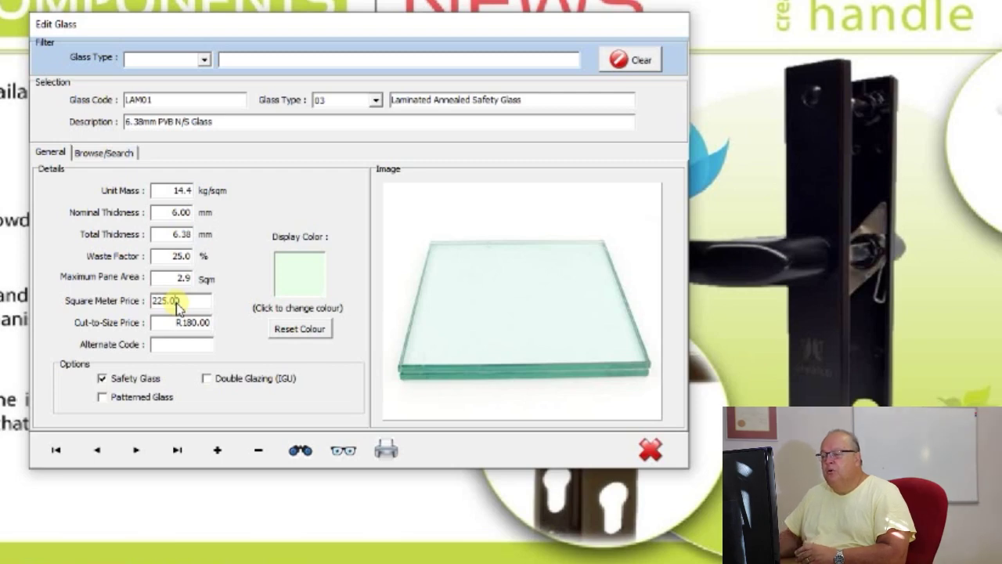
pyautogui.moveTo(192, 306); pyautogui.dragTo(139, 300)
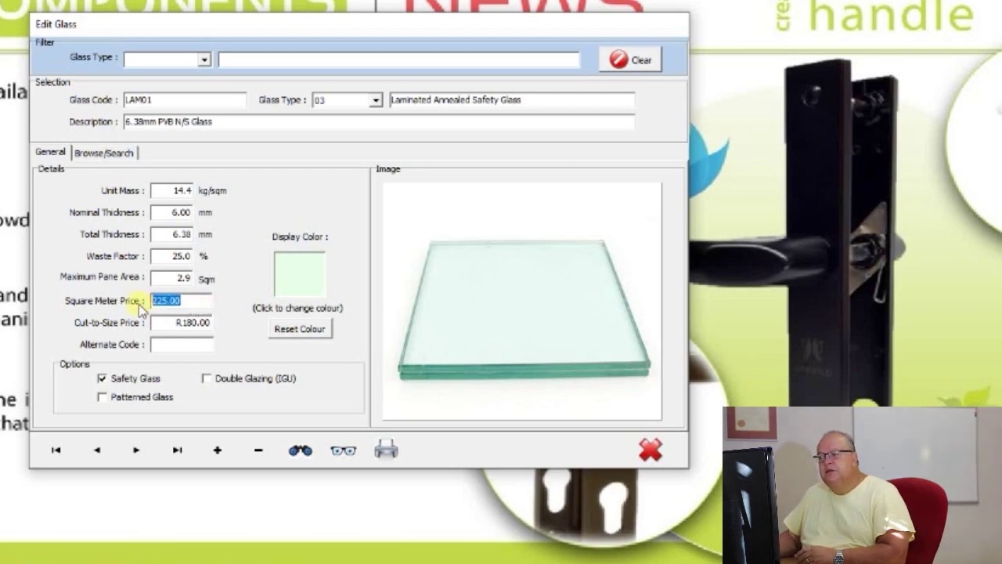
pyautogui.click(158, 323)
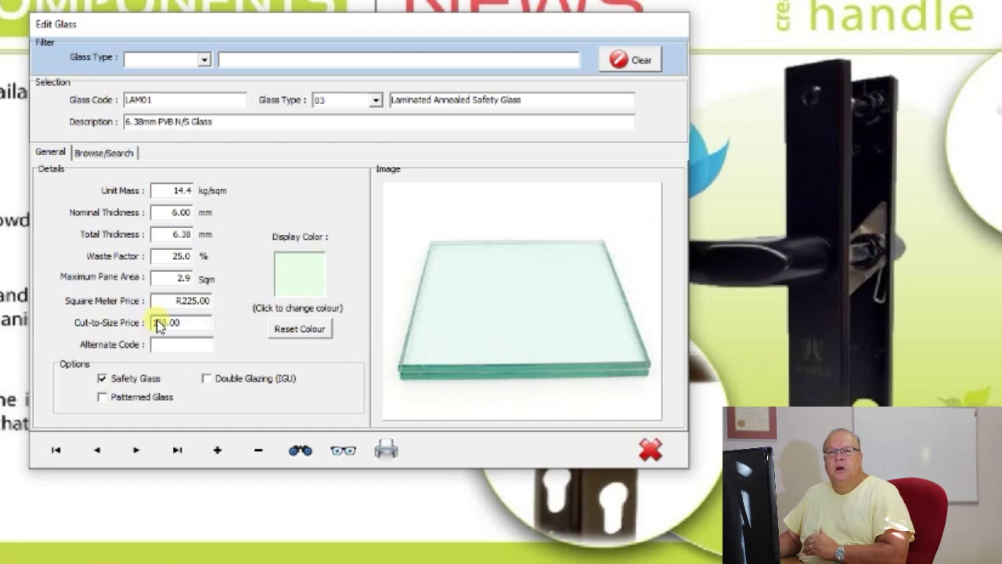
pyautogui.moveTo(189, 323); pyautogui.dragTo(84, 321)
# Step: Set the square meter price of LAM01 to R150.00
pyautogui.click(166, 301)
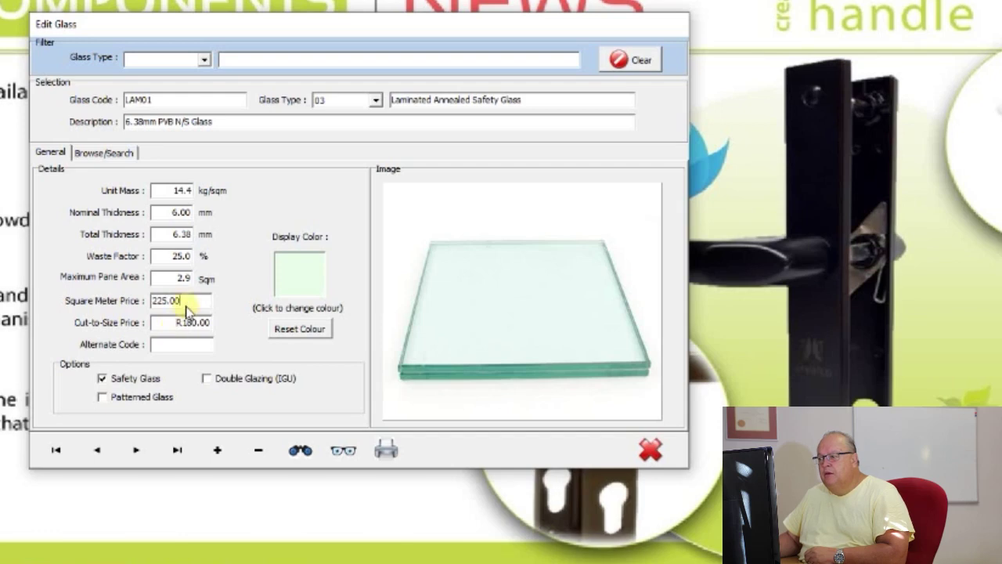
pyautogui.moveTo(181, 301); pyautogui.dragTo(138, 306)
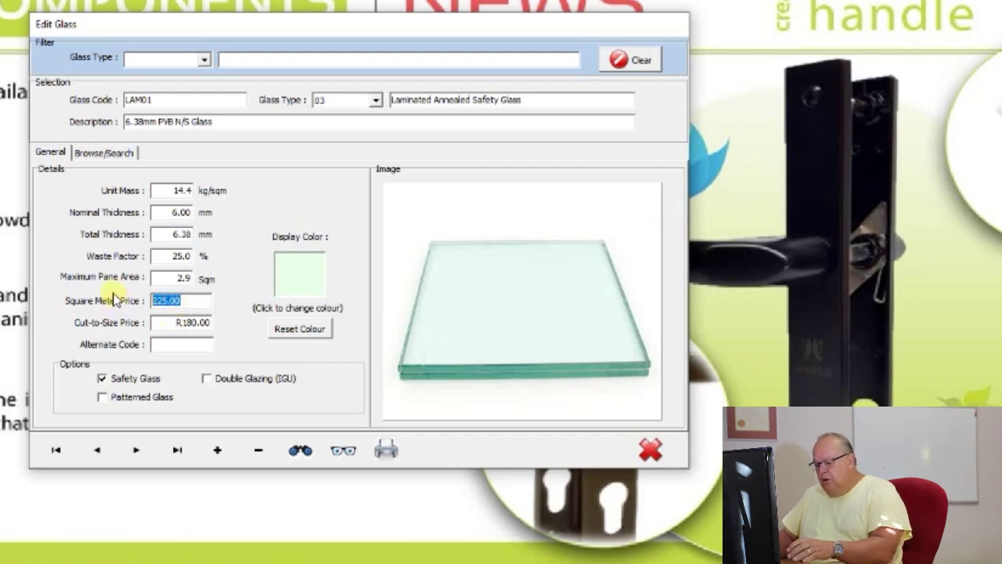
pyautogui.write('150')
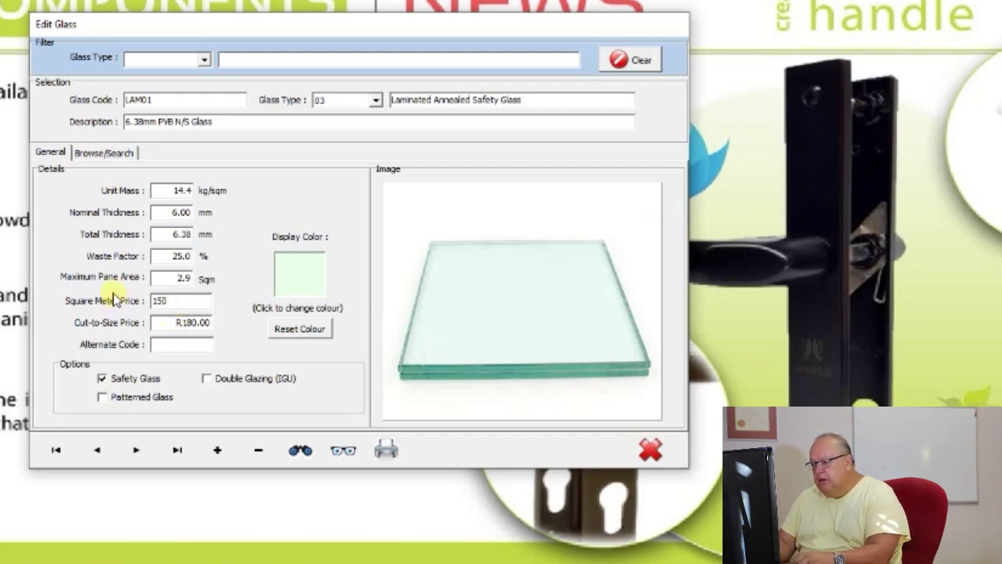
pyautogui.press('Tab')
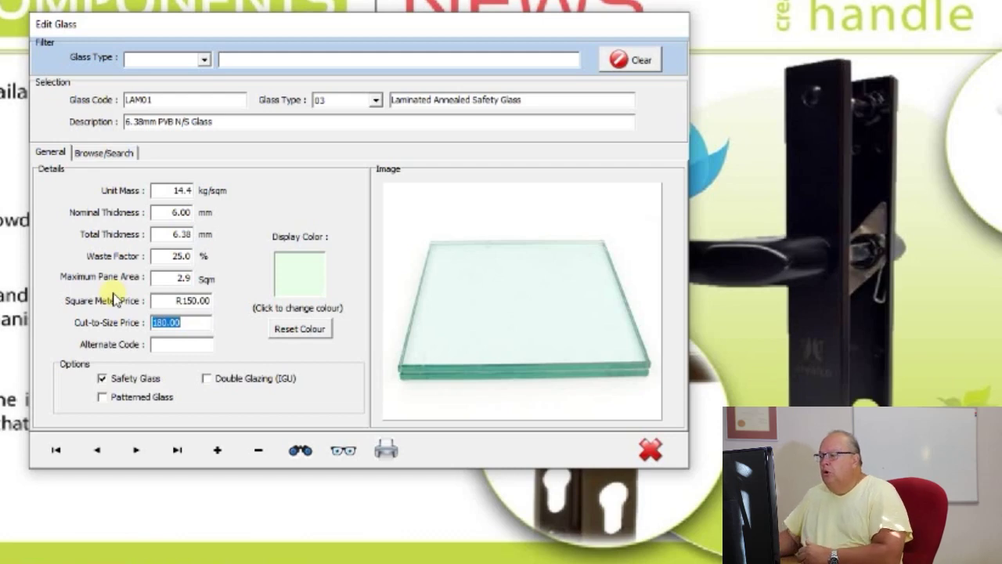
# Step: Compare the new square meter price of LAM01 with its cut-to-size price
pyautogui.click(166, 301)
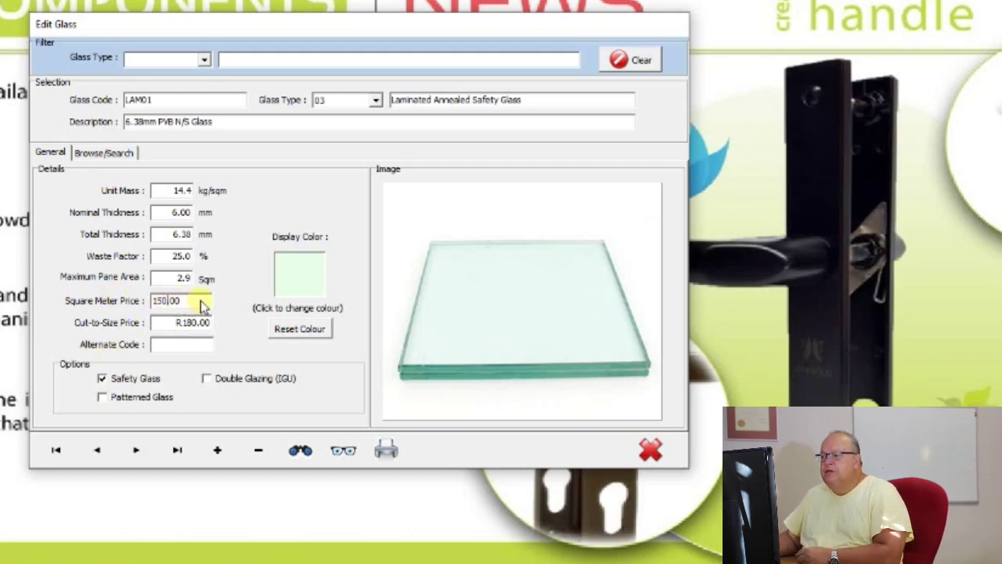
pyautogui.moveTo(201, 301); pyautogui.dragTo(130, 324)
pyautogui.click(165, 324)
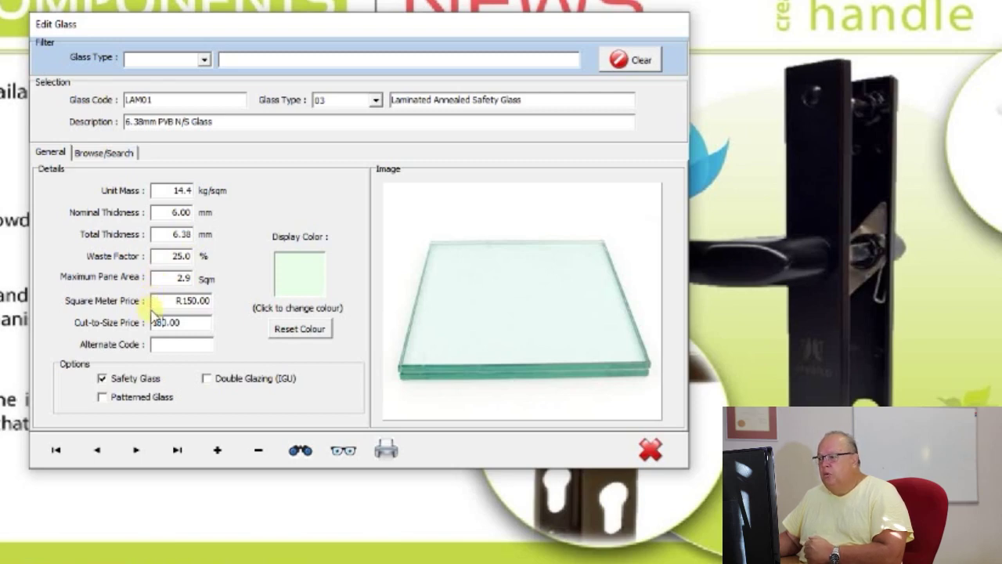
pyautogui.click(207, 322)
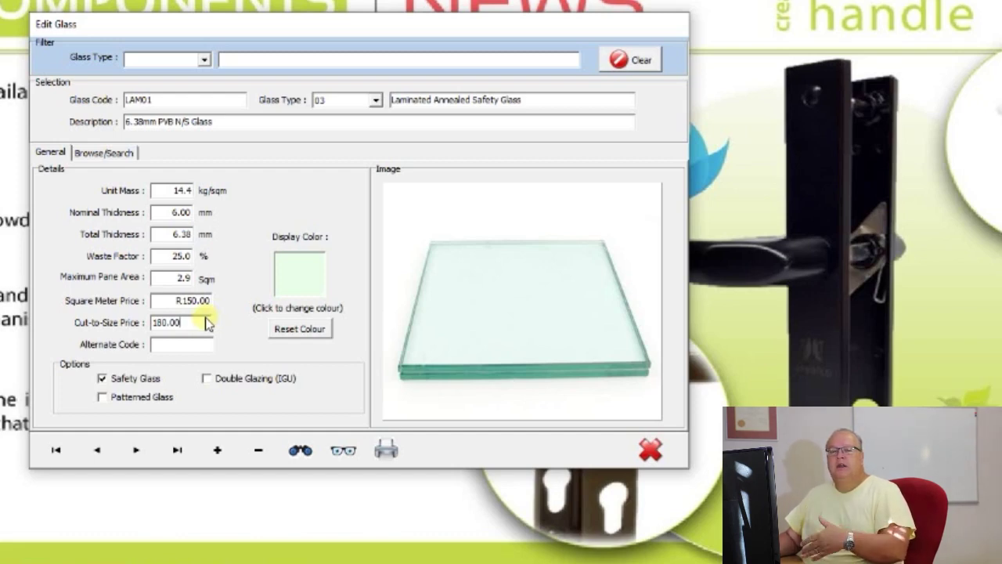
# Step: Page through the glass records from LAM01 to the No Glass entry and back past IGUS28, comparing their details
pyautogui.click(176, 347)
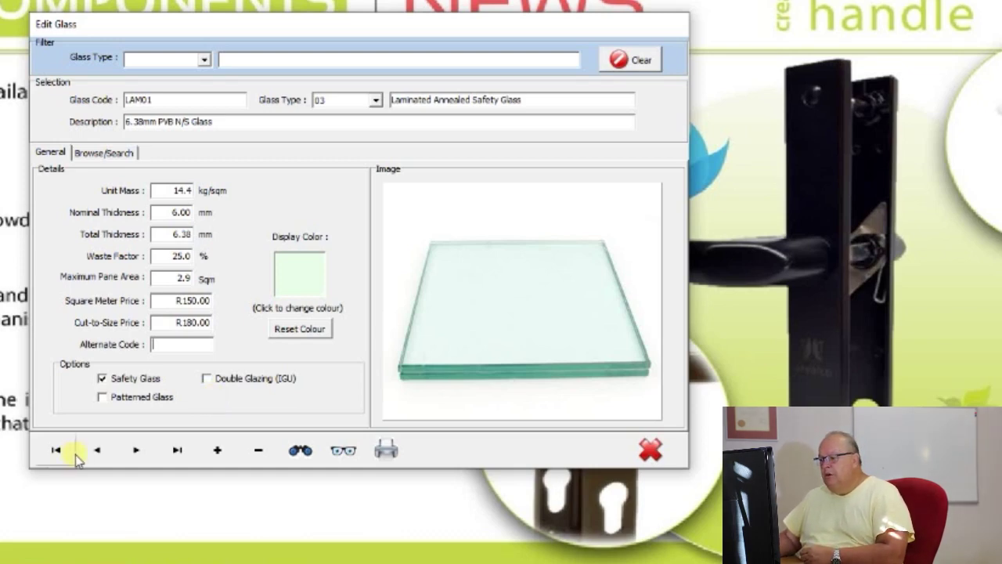
pyautogui.click(135, 449)
pyautogui.click(136, 450)
pyautogui.click(136, 451)
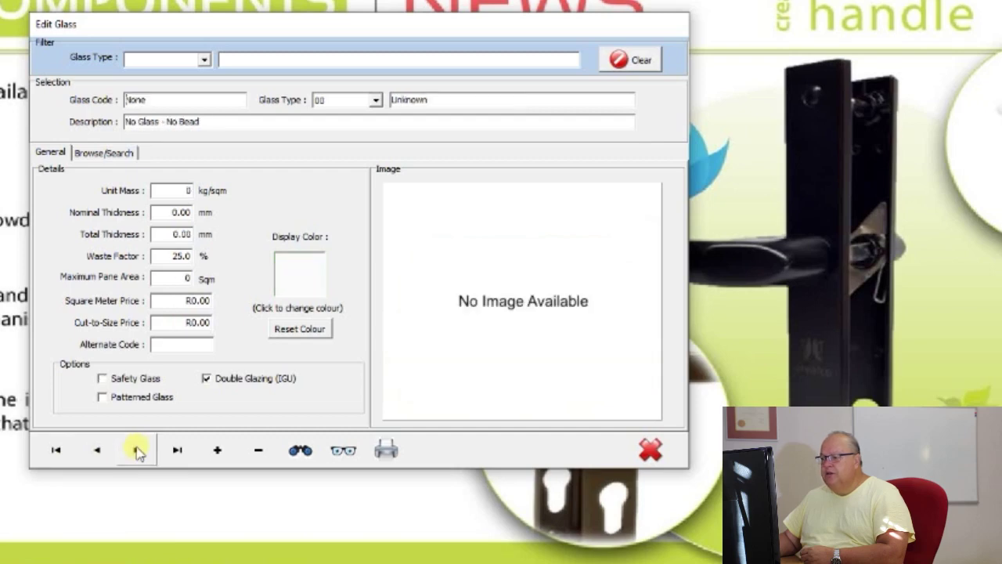
pyautogui.click(136, 450)
pyautogui.click(97, 452)
pyautogui.click(97, 451)
pyautogui.click(97, 452)
pyautogui.click(97, 452)
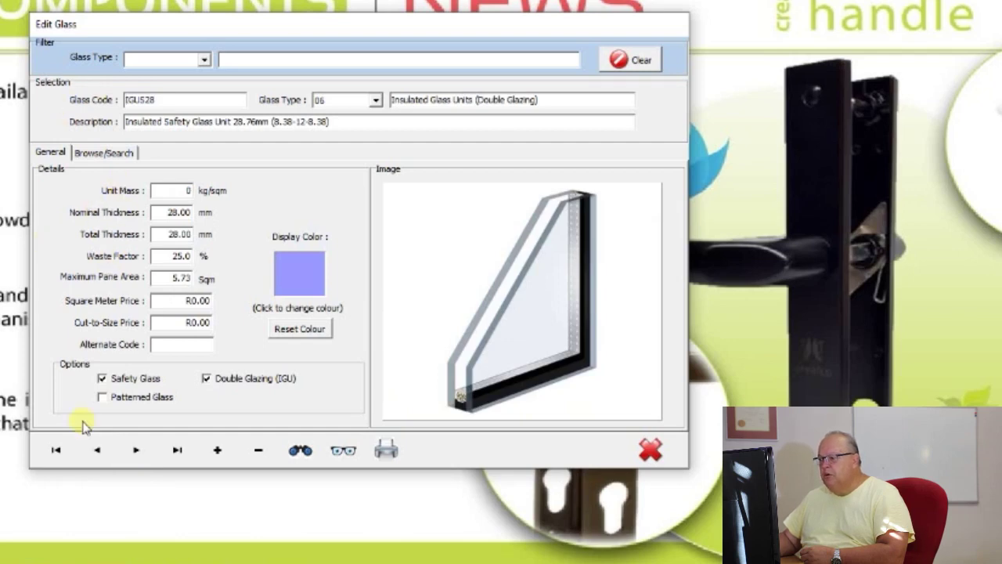
pyautogui.click(136, 452)
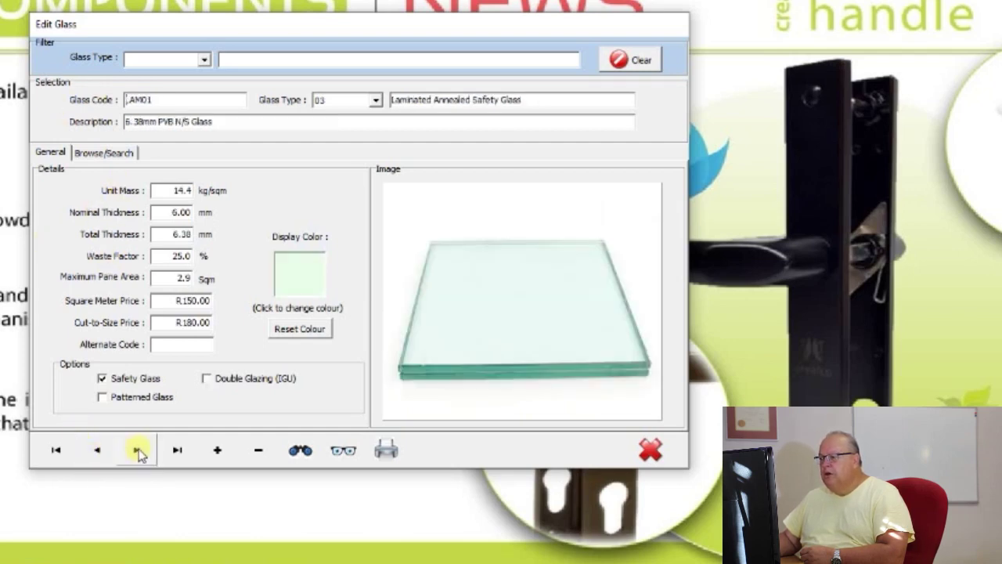
pyautogui.click(106, 454)
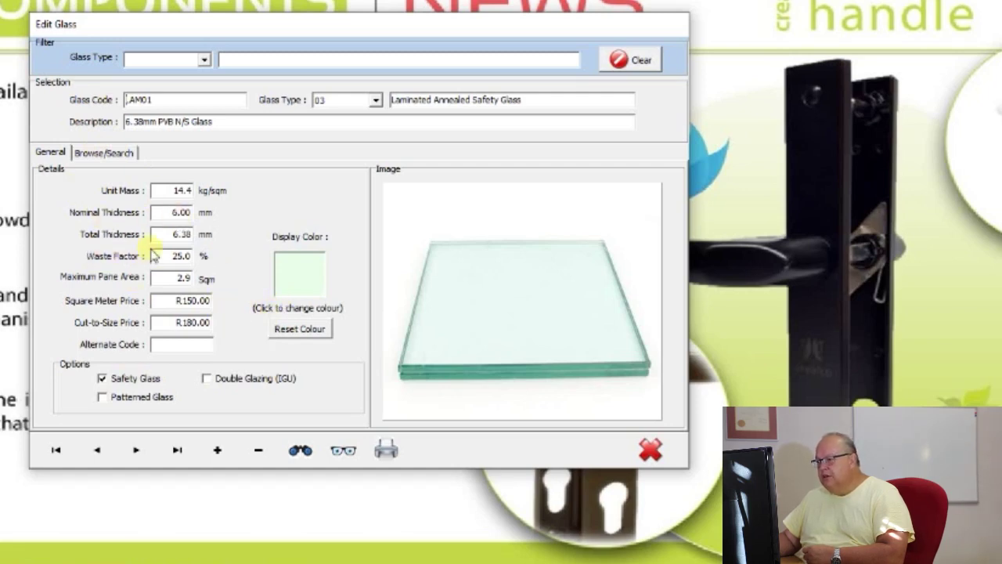
# Step: Compare the display colours of the laminated safety glass records LAM01 through LAM04, finishing on LAM04
pyautogui.click(136, 451)
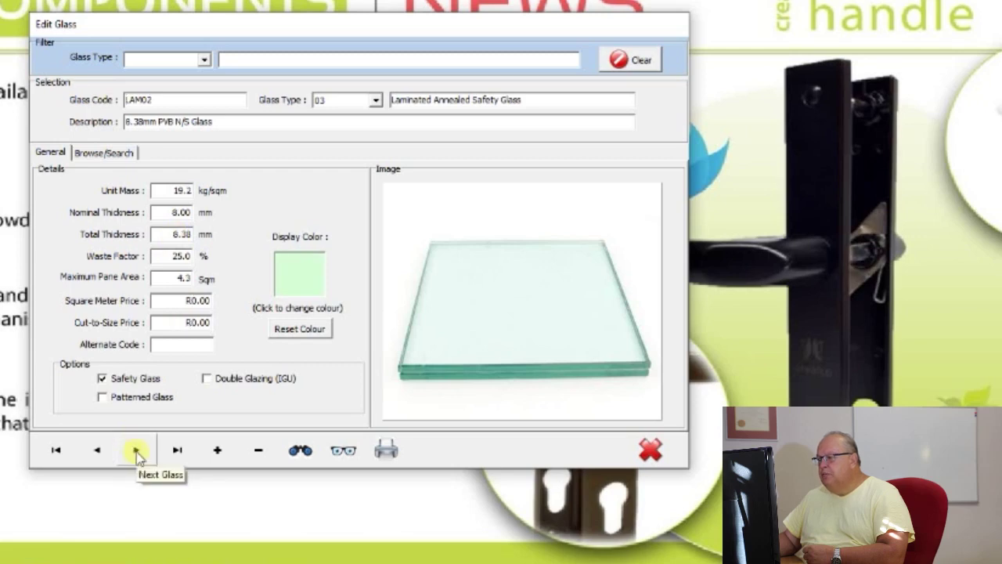
pyautogui.click(136, 451)
pyautogui.click(137, 451)
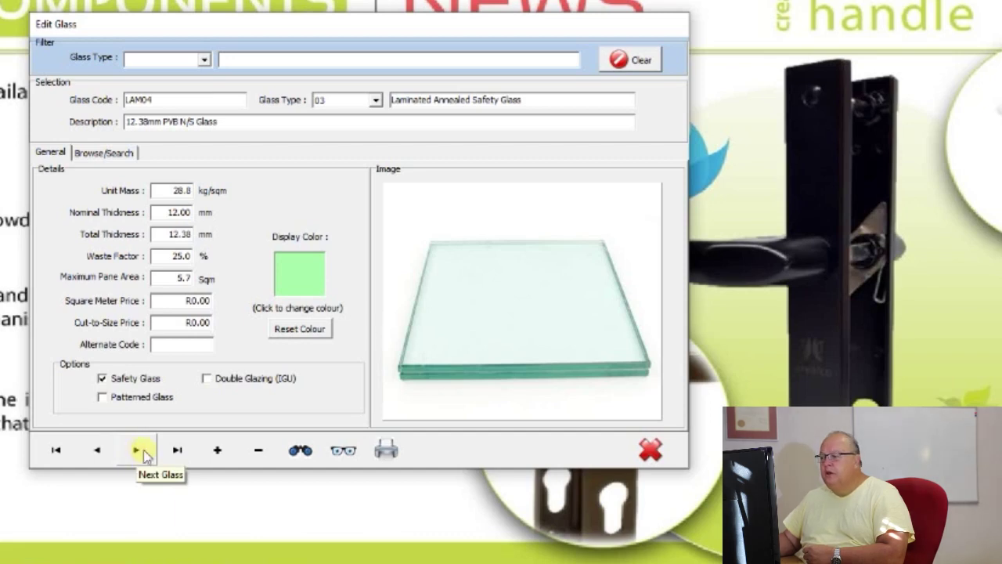
pyautogui.click(97, 451)
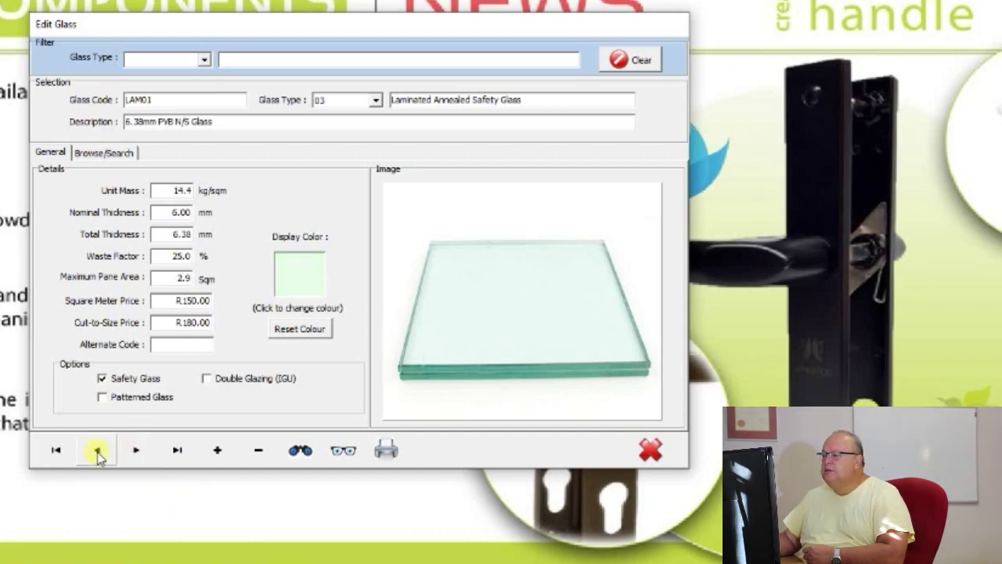
pyautogui.click(138, 449)
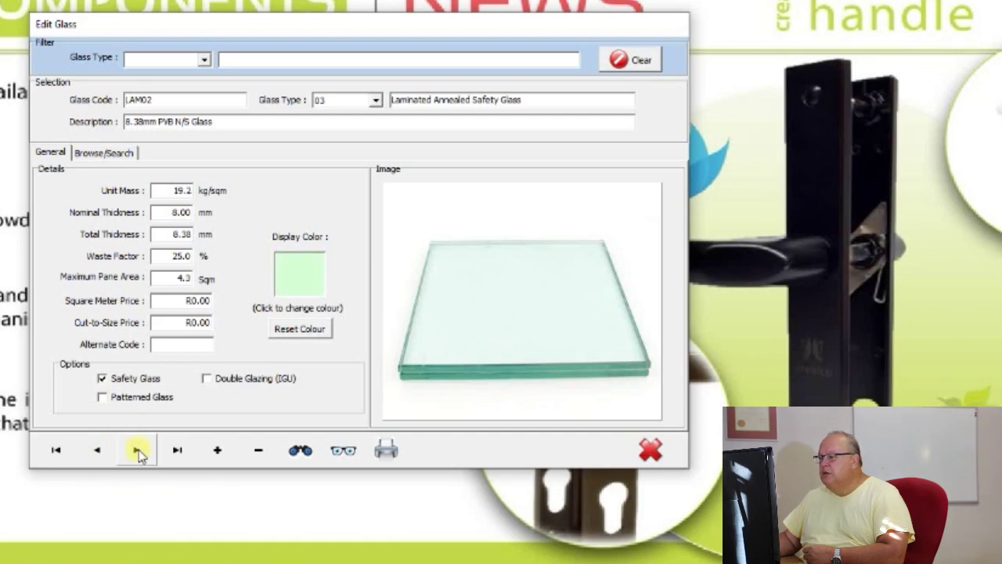
pyautogui.click(139, 449)
pyautogui.click(139, 449)
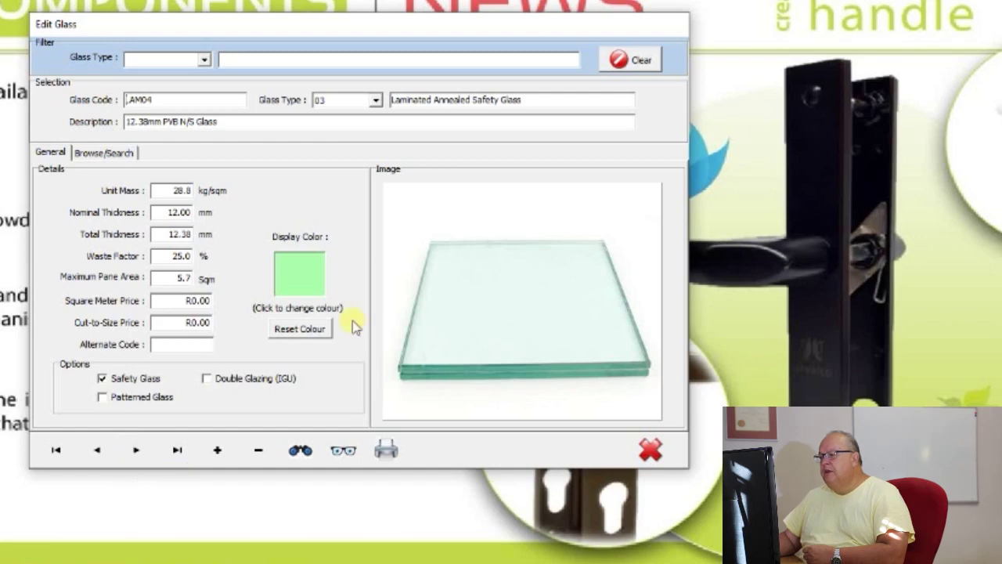
# Step: Try a custom pale yellow as the display colour of LAM04, and reset it to the default colour
pyautogui.click(304, 275)
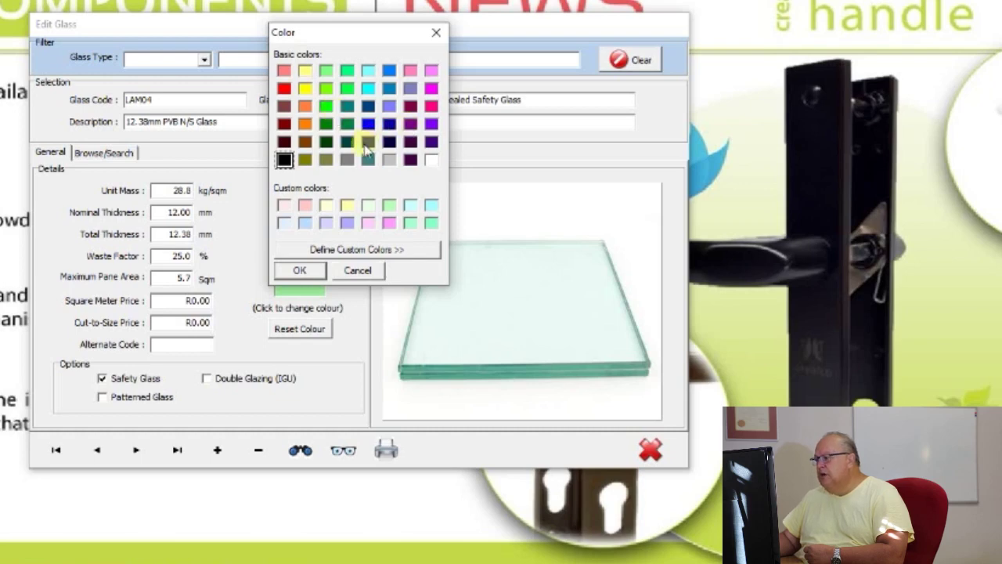
pyautogui.click(326, 205)
pyautogui.click(299, 270)
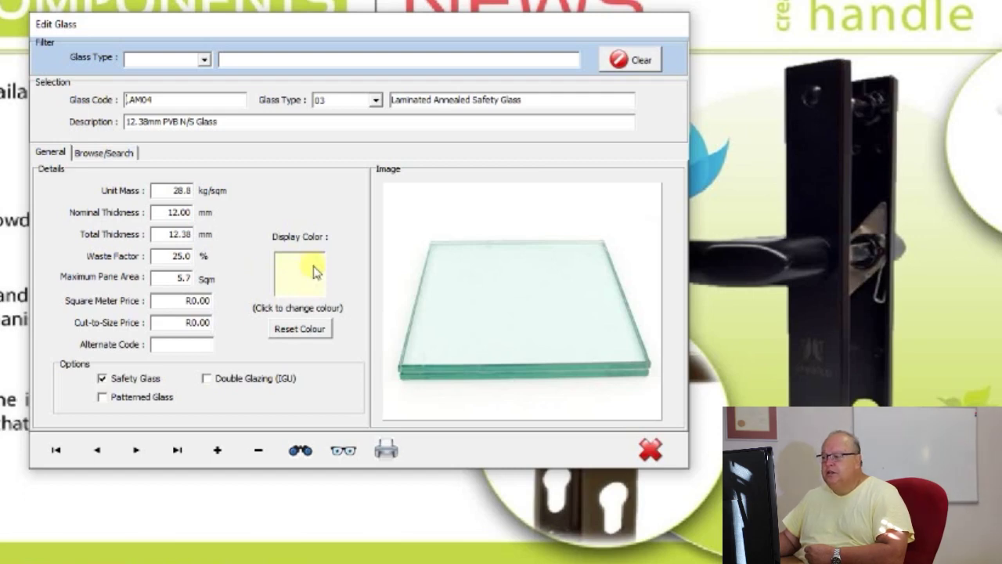
pyautogui.click(297, 330)
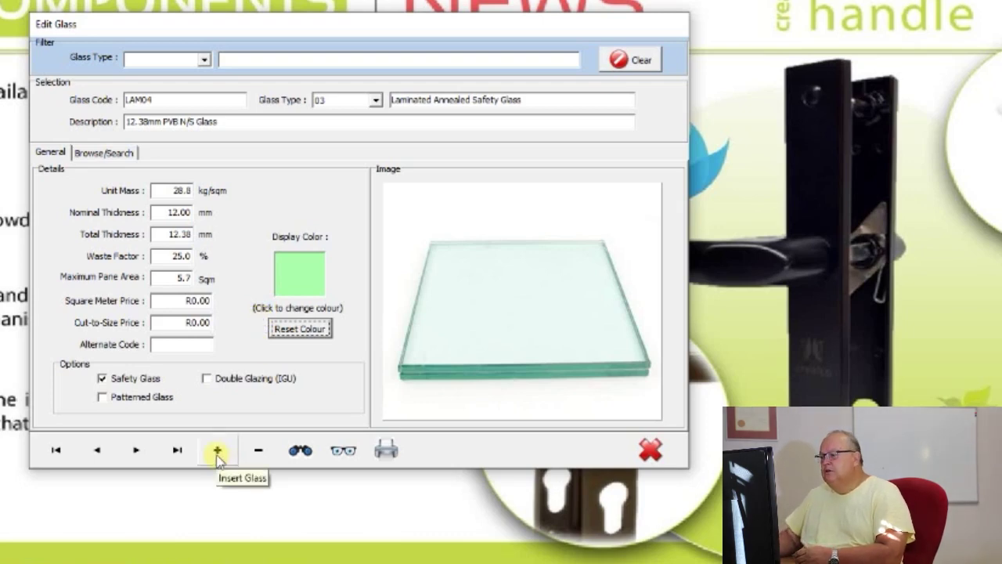
# Step: Search the glass list for "stip" and open the record ST05, Stippolite Glass 5mm
pyautogui.click(302, 453)
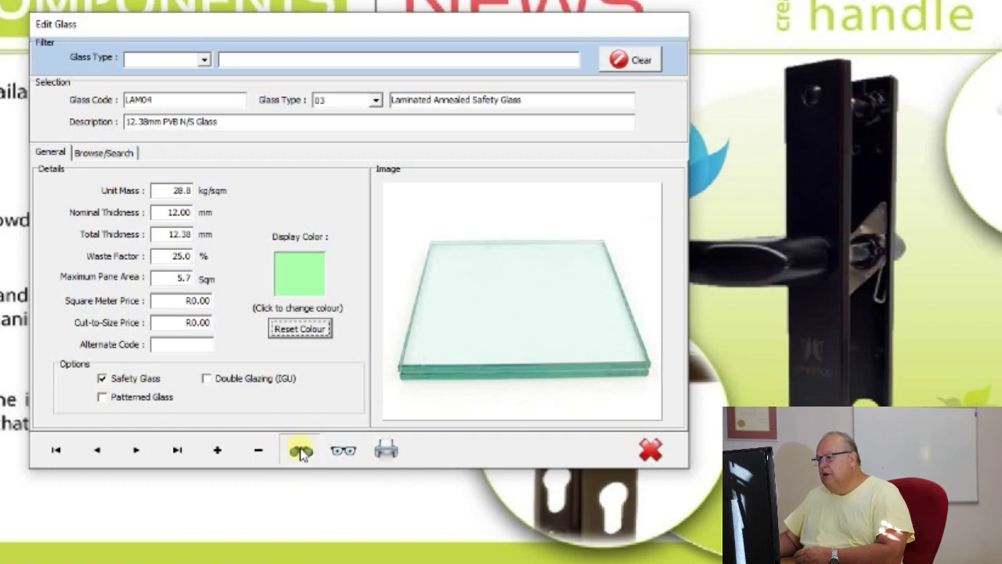
pyautogui.write('st')
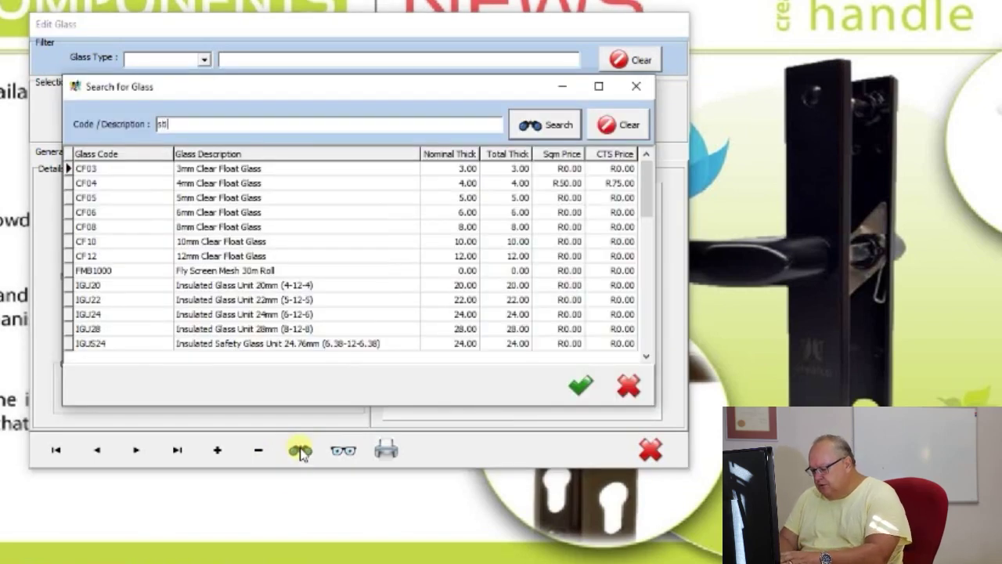
pyautogui.write('ip')
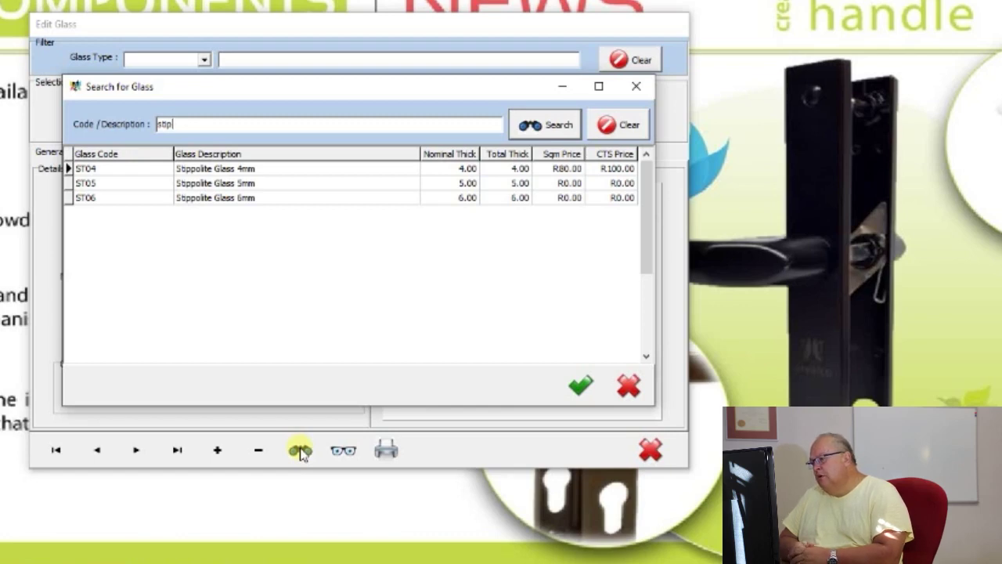
pyautogui.click(246, 184)
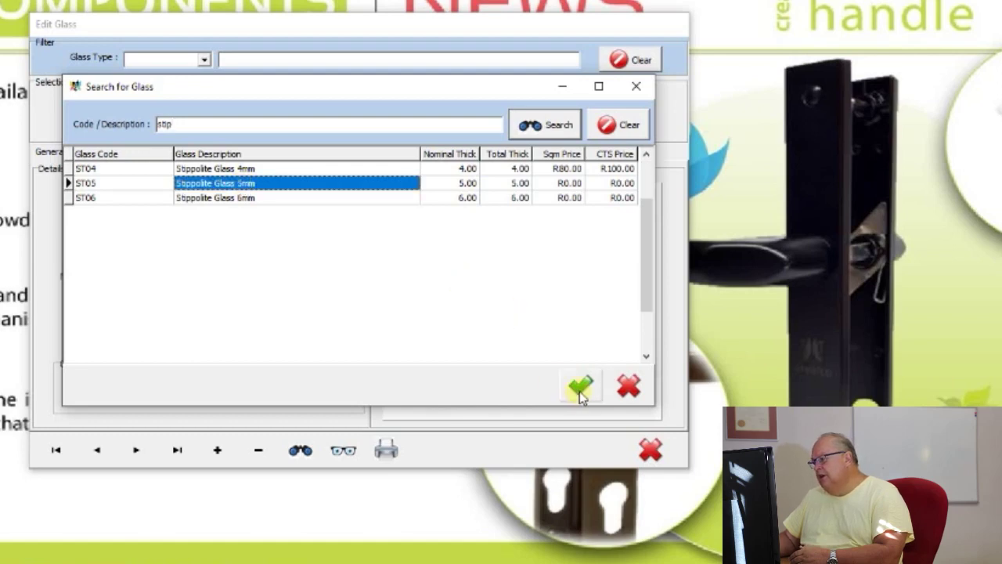
pyautogui.doubleClick(223, 183)
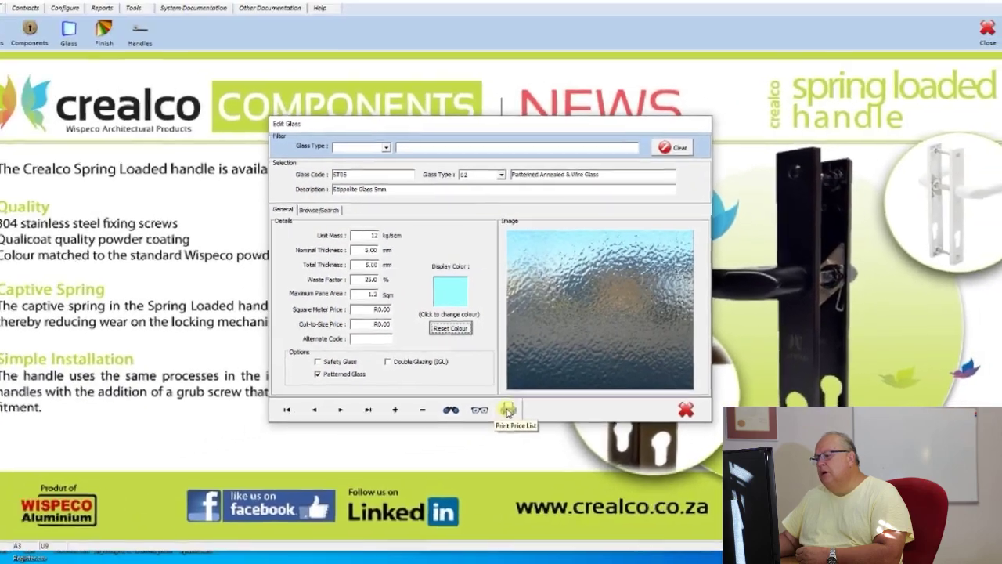
# Step: Preview the glass price list report at page width, read the prices through to the last entry, and close the report
pyautogui.click(509, 409)
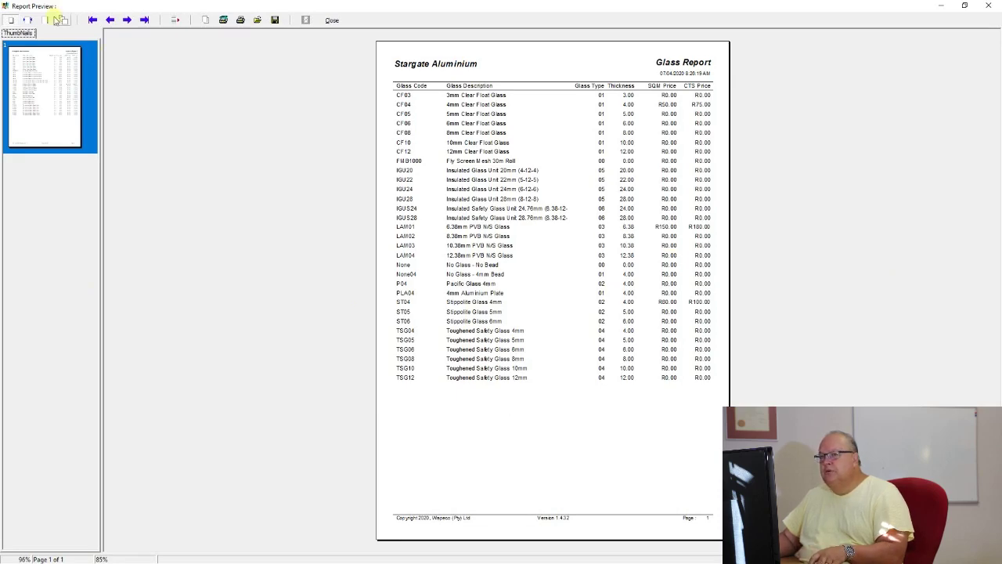
pyautogui.click(28, 19)
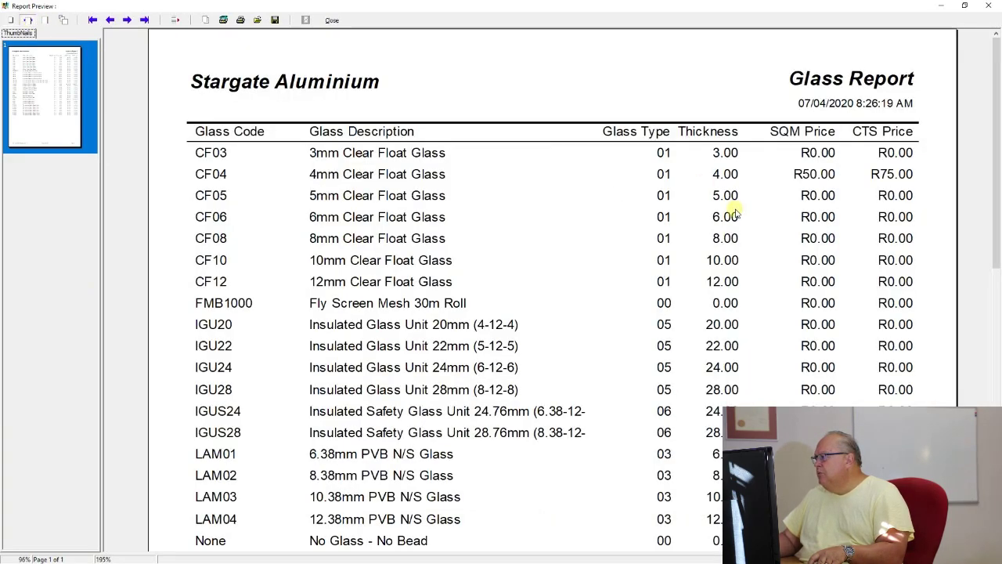
pyautogui.moveTo(997, 221); pyautogui.dragTo(903, 196)
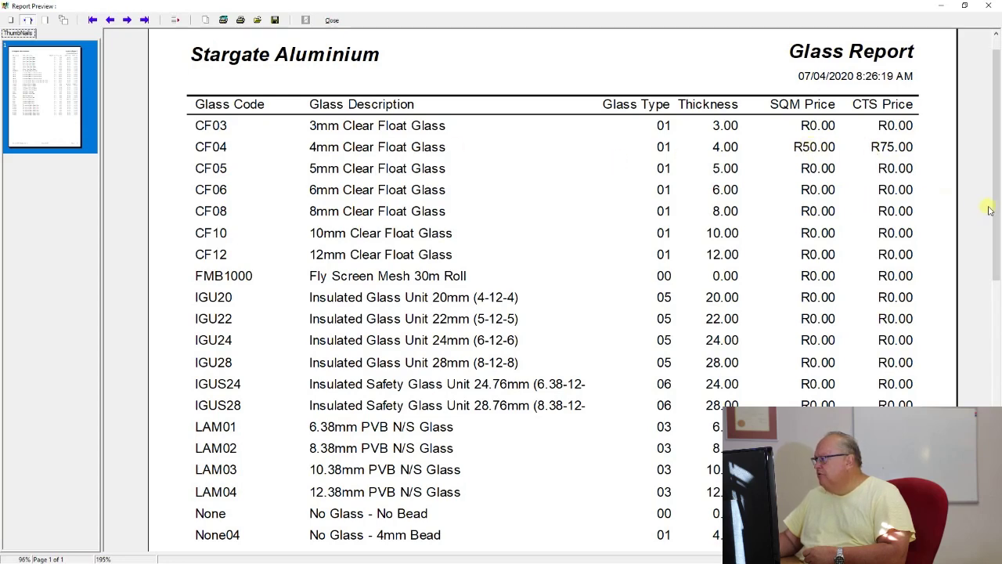
pyautogui.moveTo(988, 209); pyautogui.dragTo(969, 327)
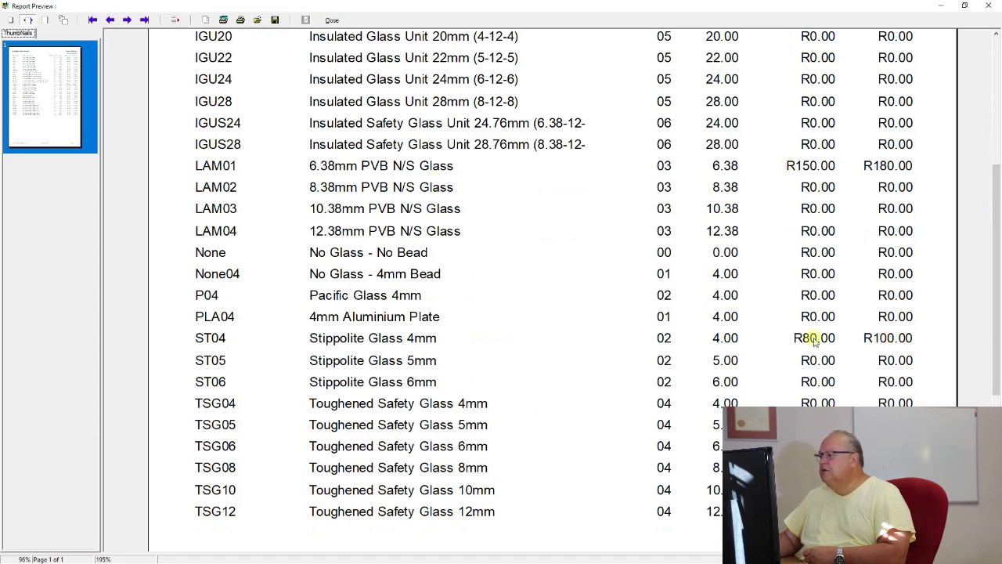
pyautogui.scroll(-5, 991, 286)
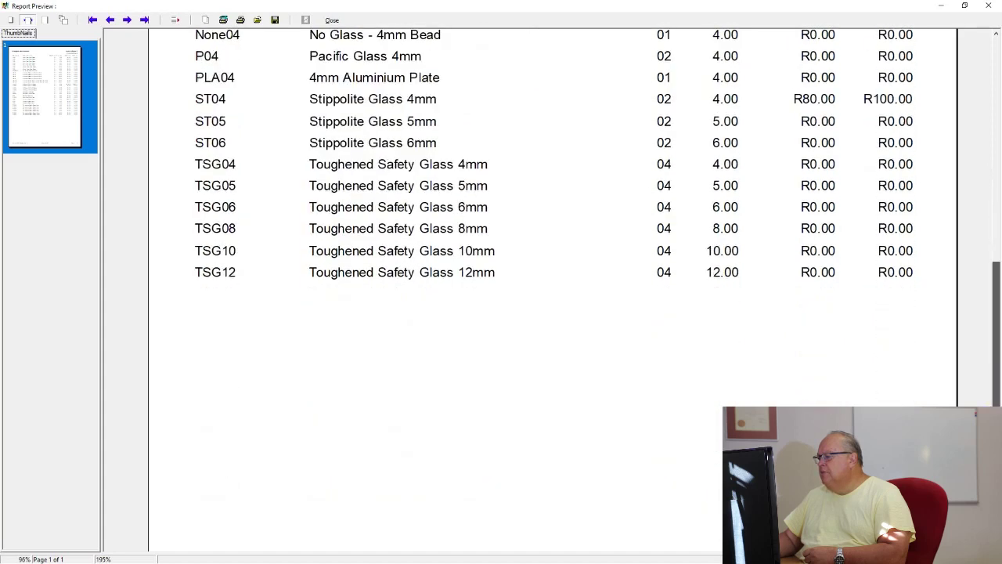
pyautogui.scroll(10, 552, 290)
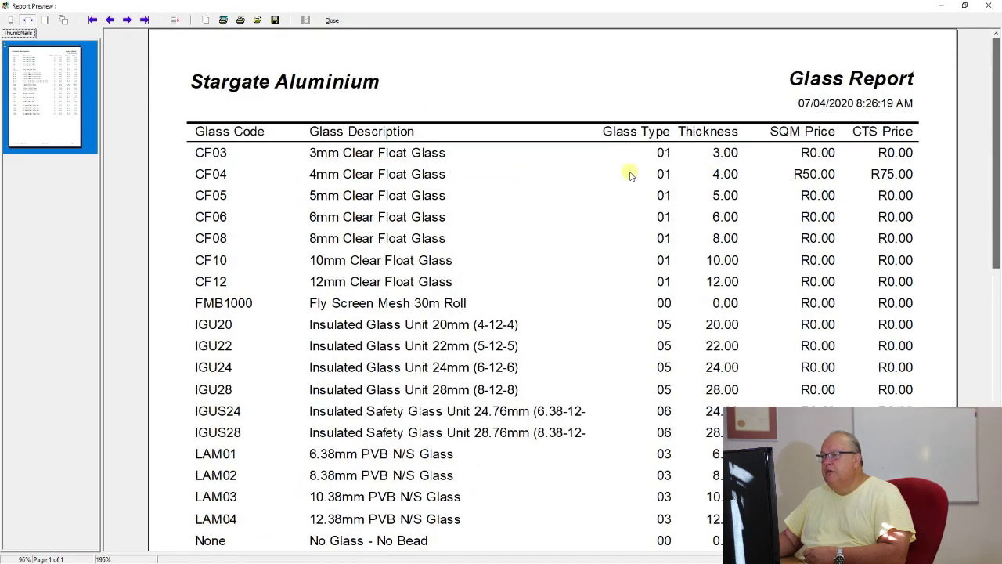
pyautogui.click(332, 19)
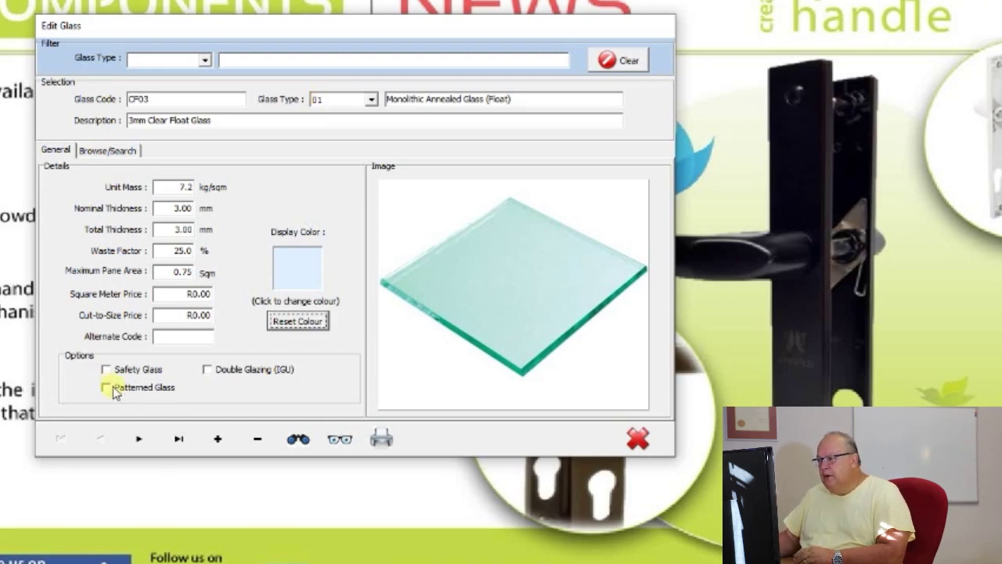
# Step: Examine the square meter price of CF03 and both the square meter and cut-to-size prices of CF04
pyautogui.click(188, 296)
pyautogui.doubleClick(199, 292)
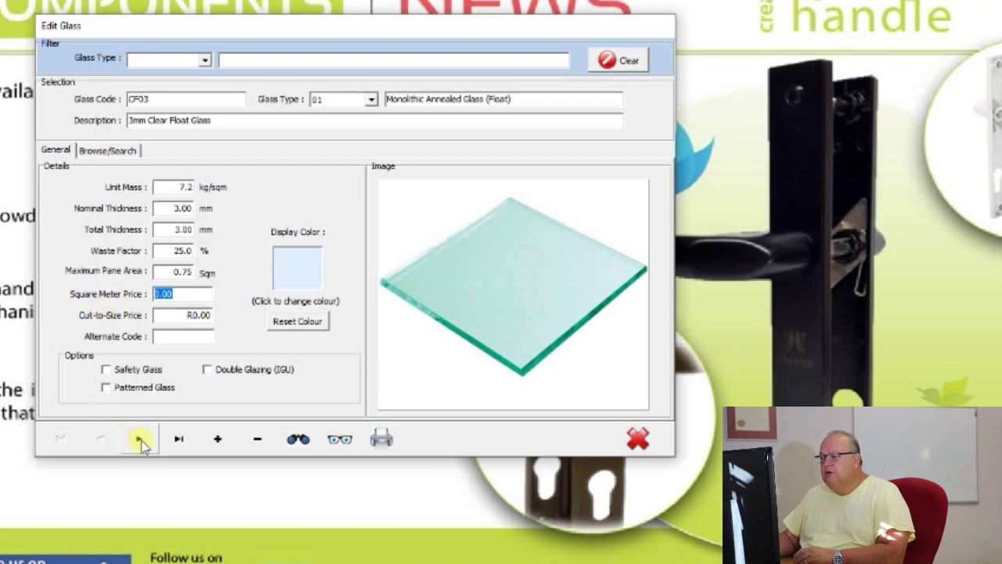
pyautogui.click(139, 440)
pyautogui.click(189, 295)
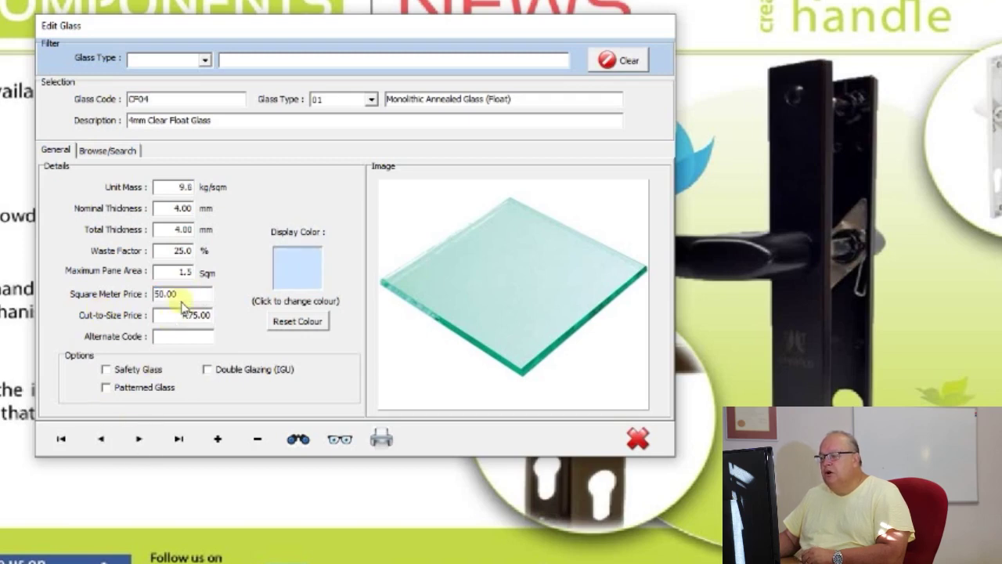
pyautogui.doubleClick(197, 293)
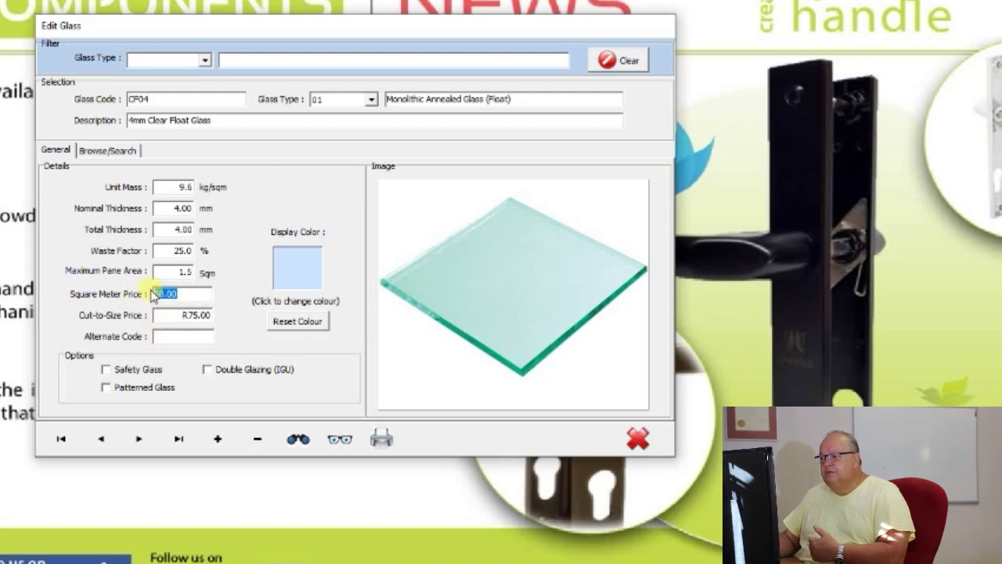
pyautogui.click(156, 317)
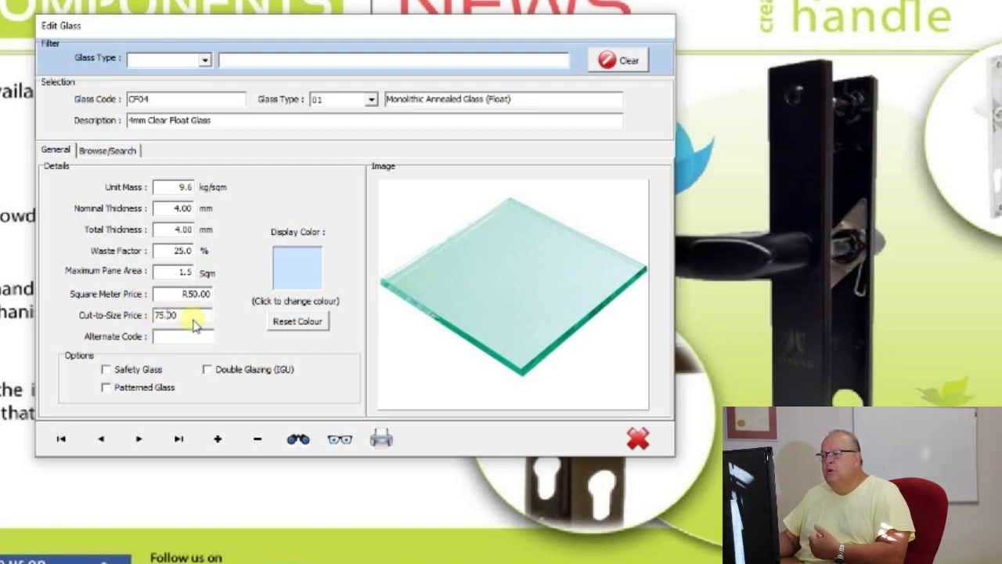
pyautogui.click(164, 296)
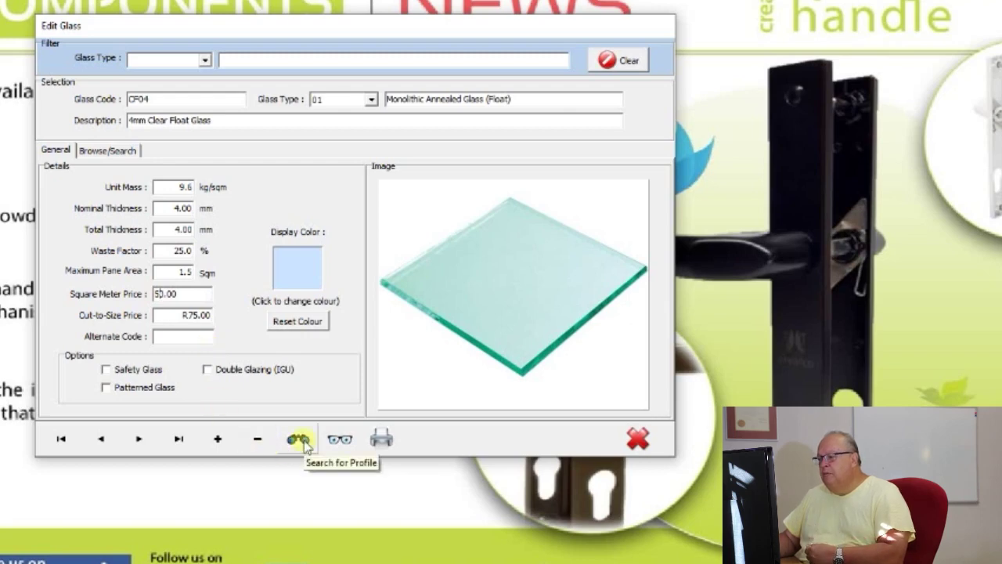
# Step: Open the glass browse list and look through the clear float glass entries, finishing on CF04
pyautogui.click(340, 441)
pyautogui.click(195, 259)
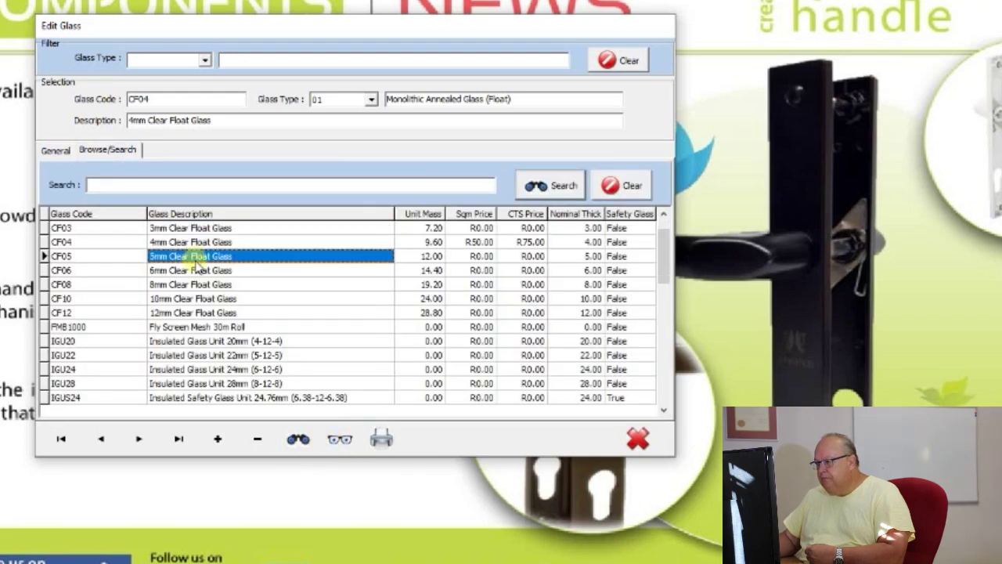
pyautogui.click(201, 285)
pyautogui.click(209, 313)
pyautogui.click(240, 258)
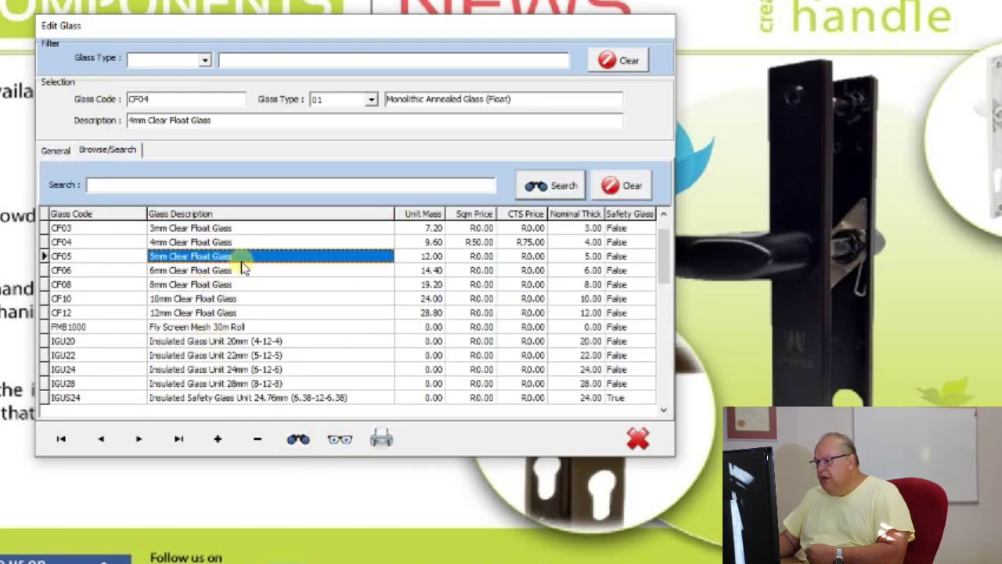
pyautogui.click(243, 243)
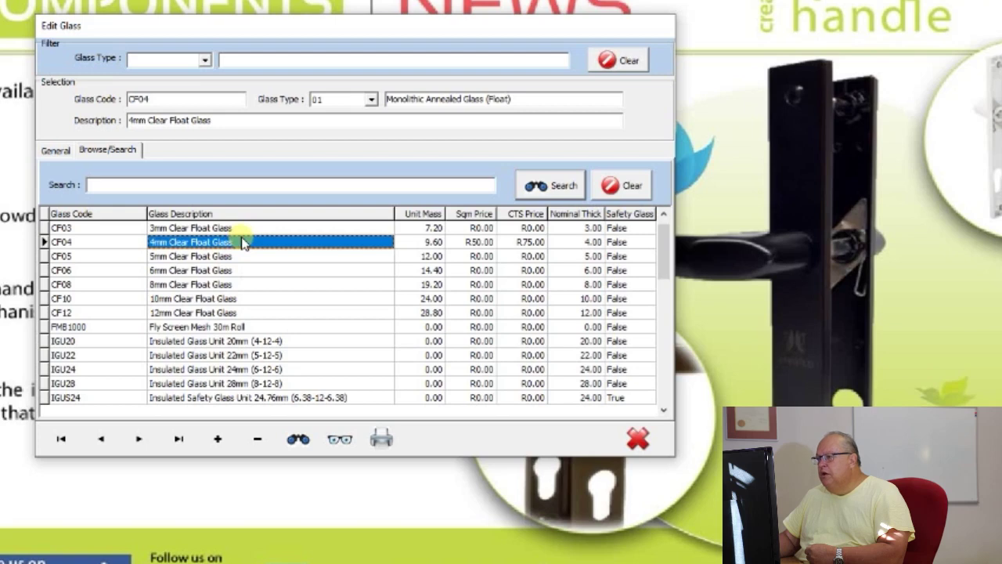
# Step: Compare the cut-to-size price of CF04 with those of the other clear float glasses in the list
pyautogui.click(522, 242)
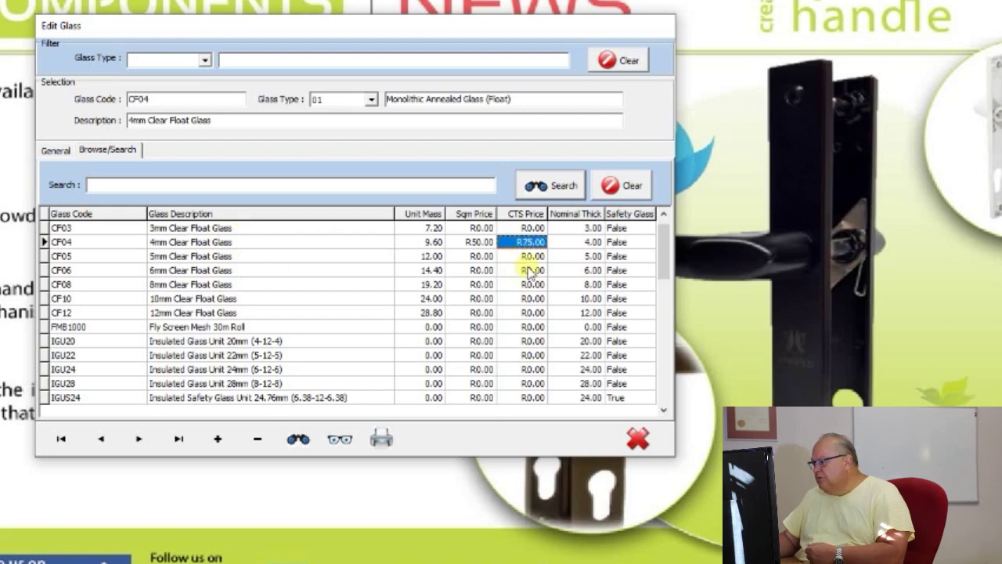
pyautogui.click(533, 298)
pyautogui.click(532, 256)
pyautogui.click(537, 241)
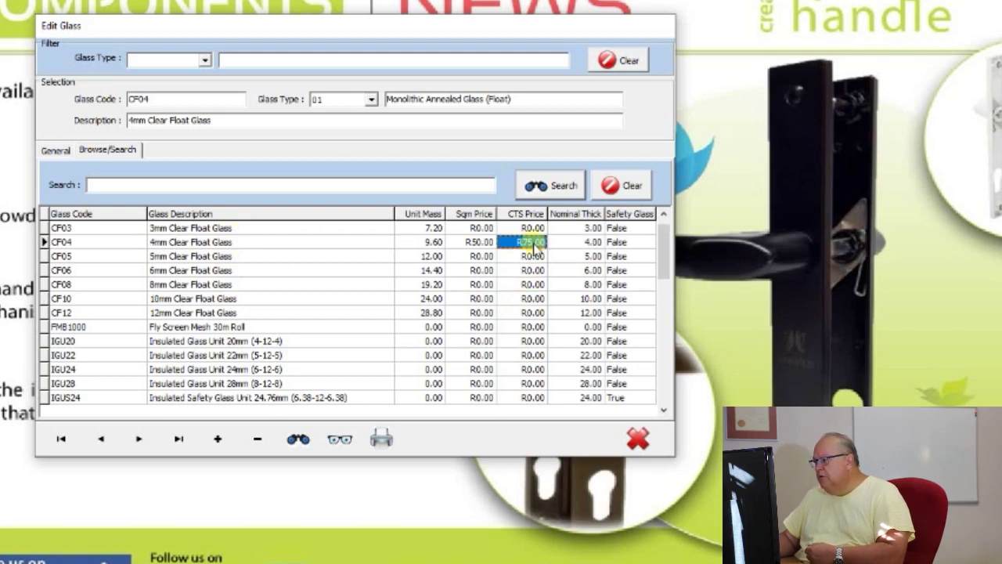
# Step: Open the CF04 glass details from the browse list, check its square meter price and close the glass editor
pyautogui.doubleClick(537, 244)
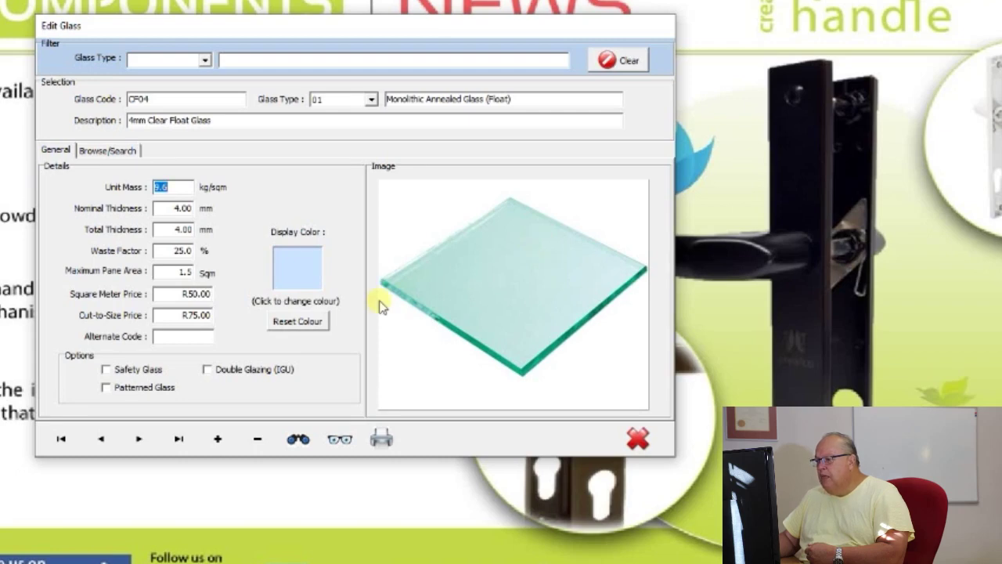
pyautogui.click(197, 293)
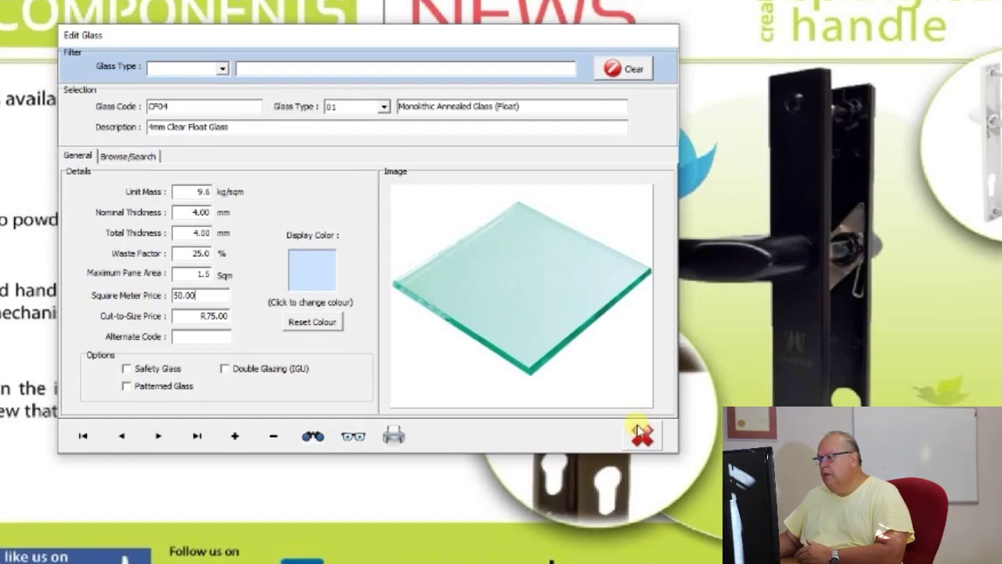
pyautogui.click(638, 439)
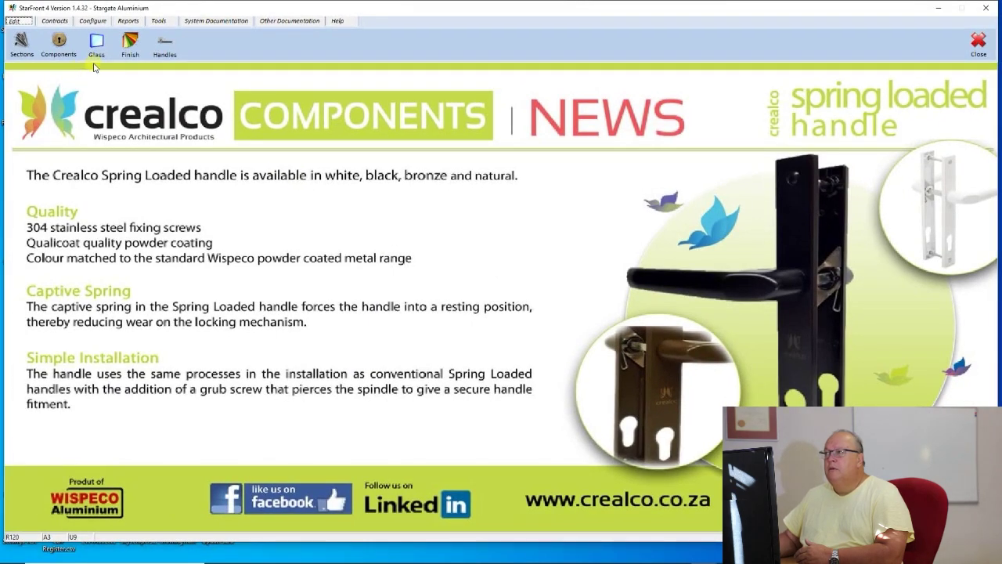
# Step: Open the finish editor and try the Power Coat and Anodised filters, leaving the finishes filtered by Power Coat
pyautogui.click(131, 43)
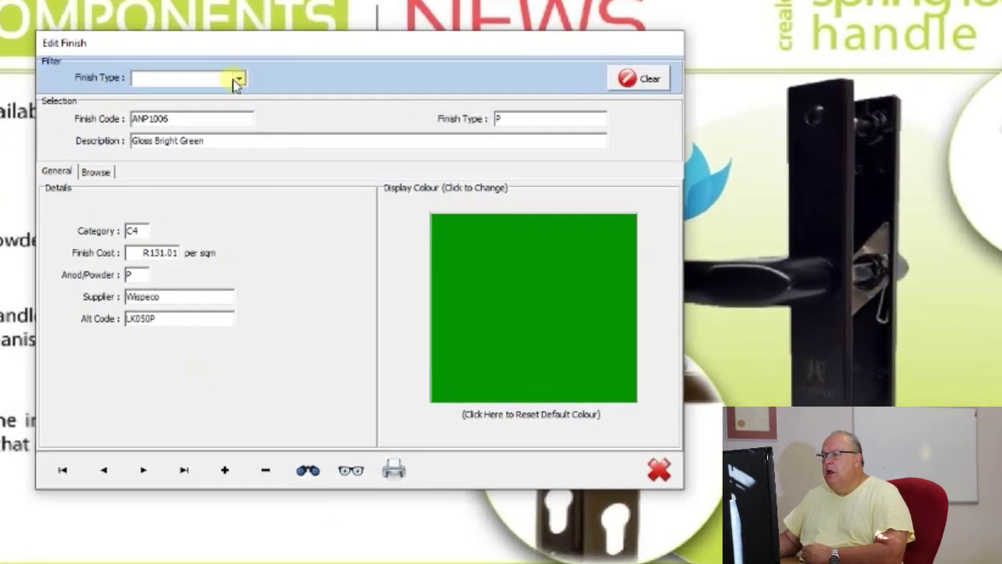
pyautogui.click(237, 79)
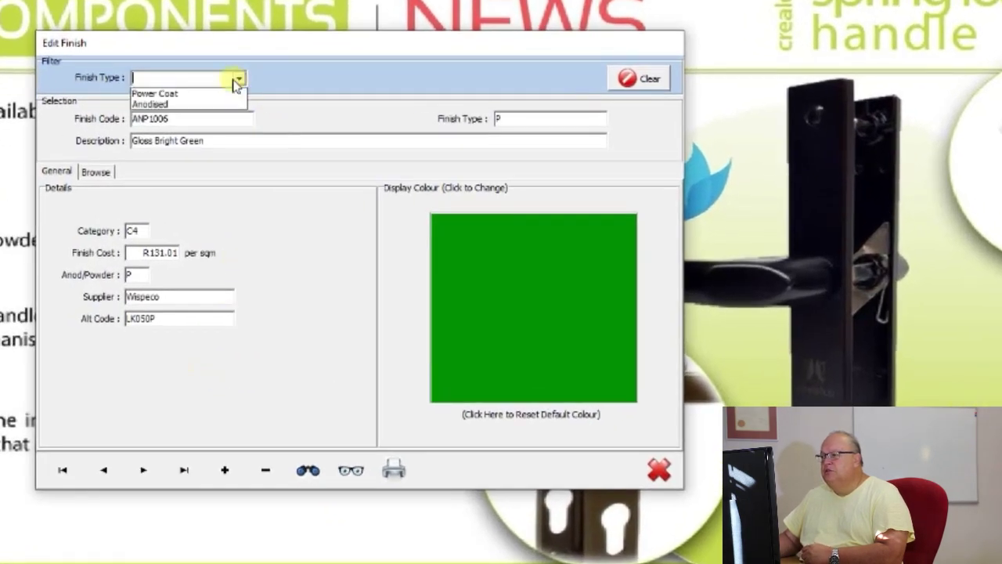
pyautogui.click(174, 95)
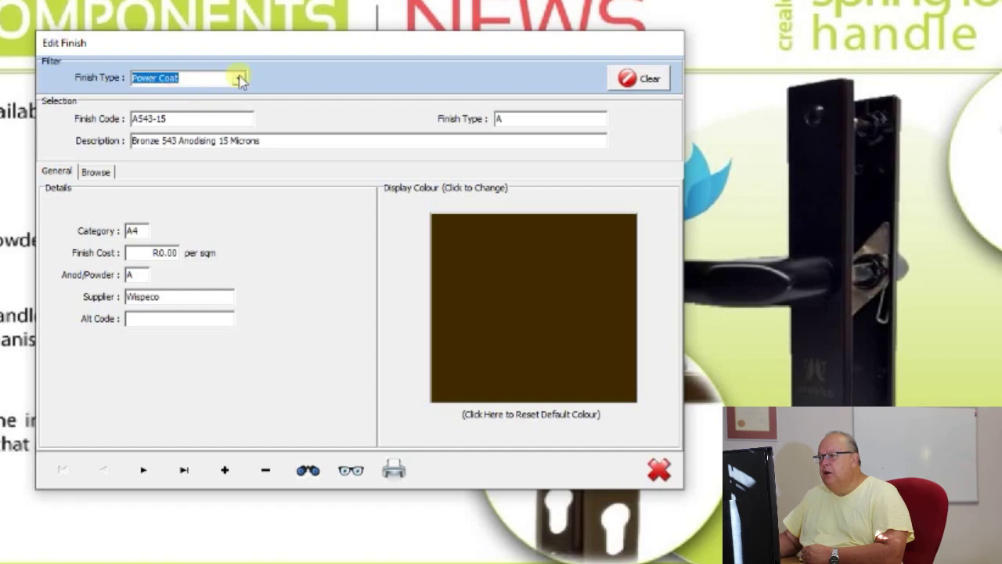
pyautogui.click(239, 78)
pyautogui.click(188, 104)
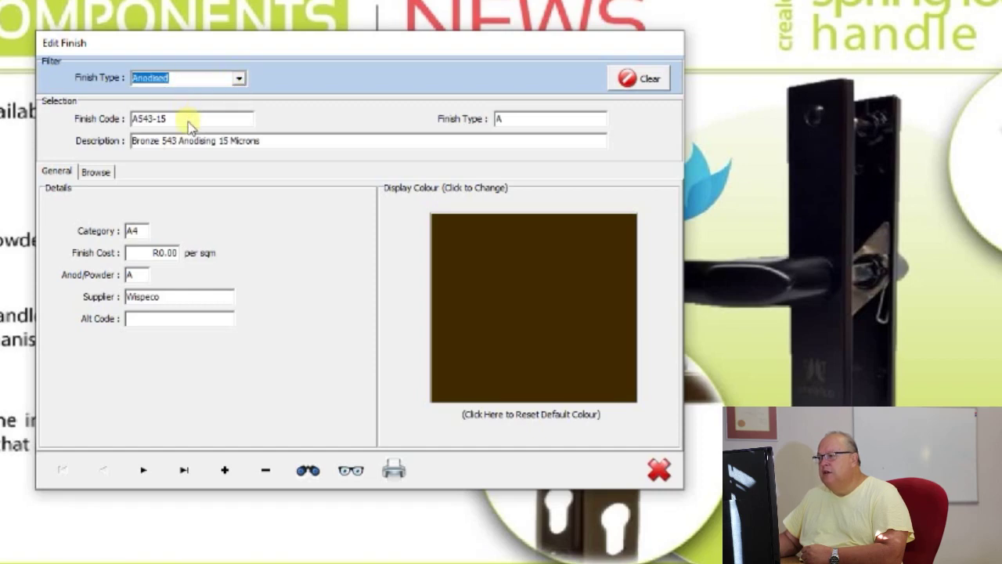
pyautogui.click(144, 471)
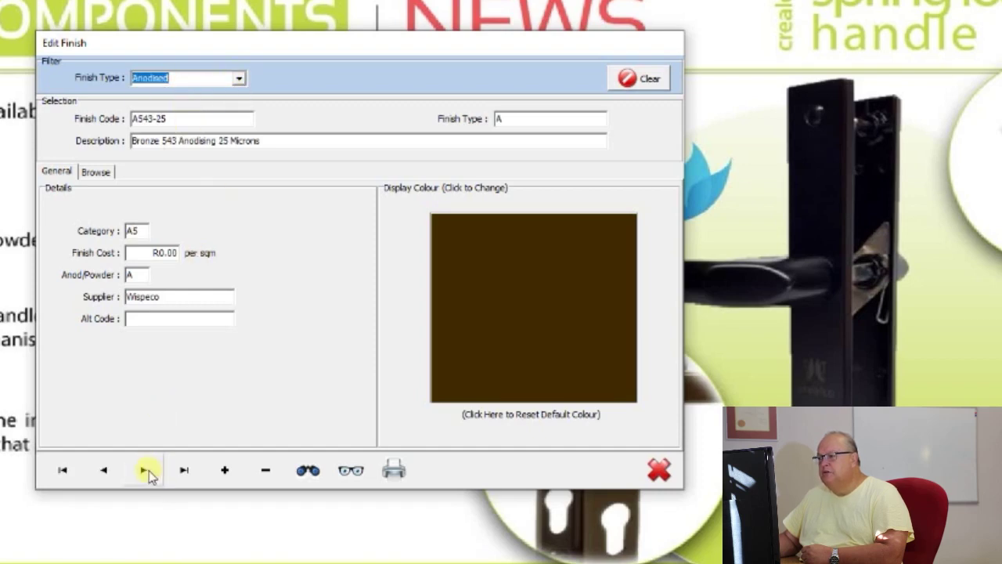
pyautogui.click(238, 78)
pyautogui.click(220, 94)
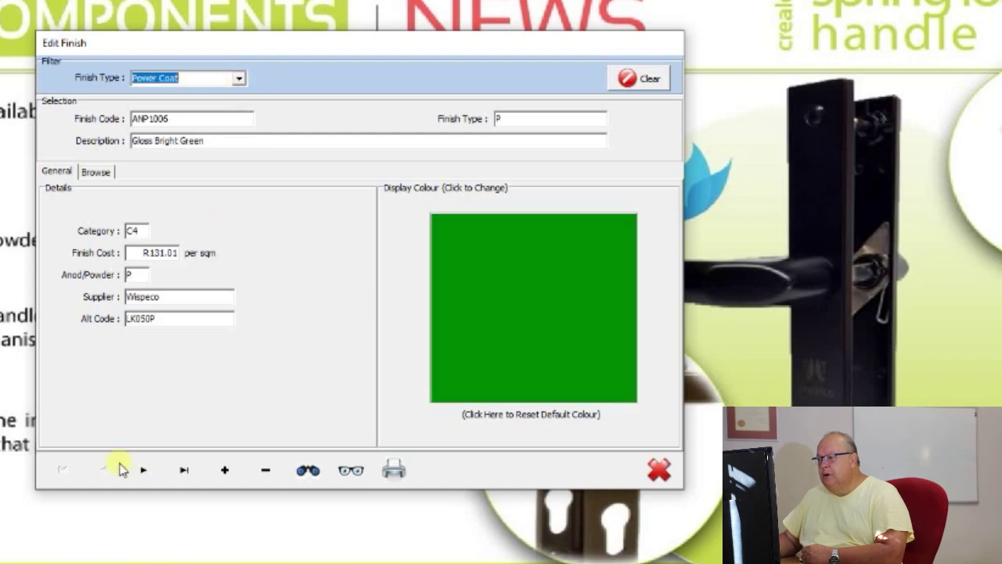
# Step: Examine the Gloss Bright Green finish's code, description, type, category, cost per square meter, supplier and alternate code
pyautogui.click(188, 118)
pyautogui.moveTo(216, 118); pyautogui.dragTo(107, 127)
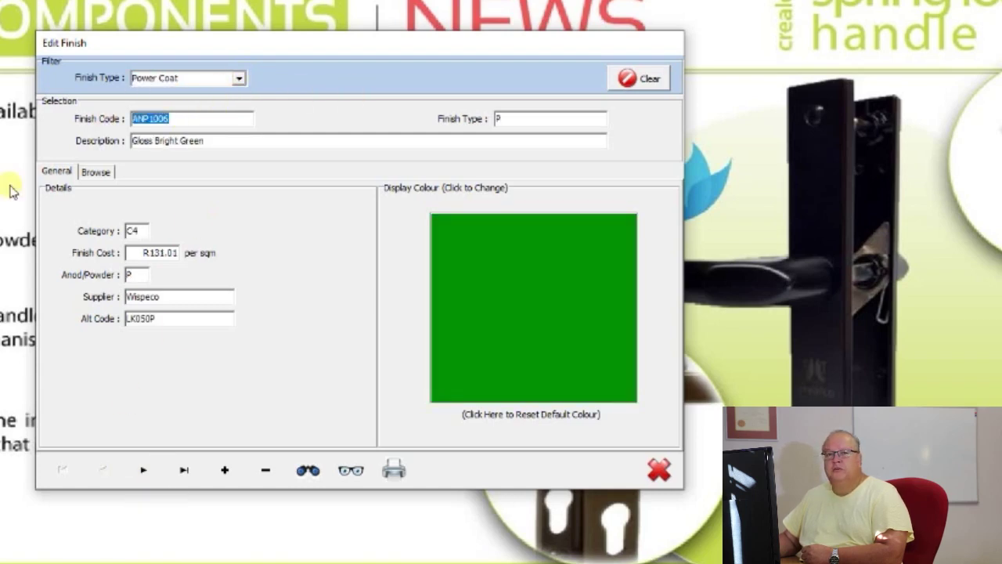
pyautogui.moveTo(217, 142); pyautogui.dragTo(94, 137)
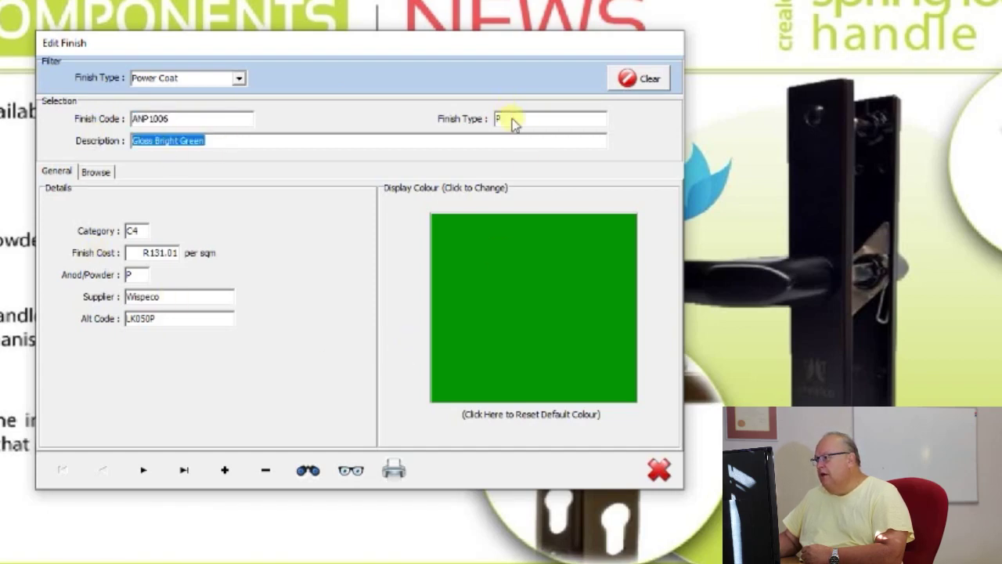
pyautogui.moveTo(512, 119); pyautogui.dragTo(475, 127)
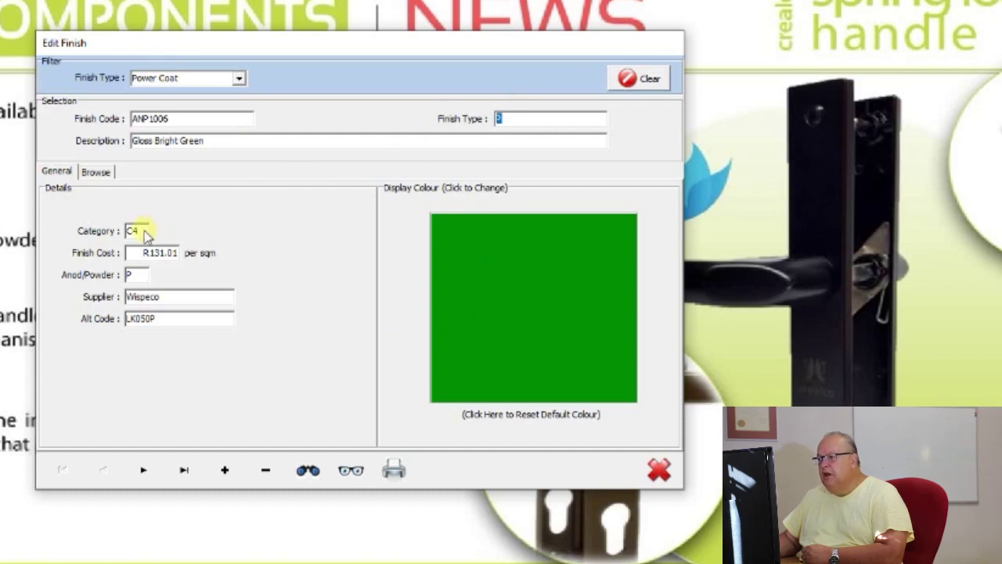
pyautogui.moveTo(143, 232); pyautogui.dragTo(89, 264)
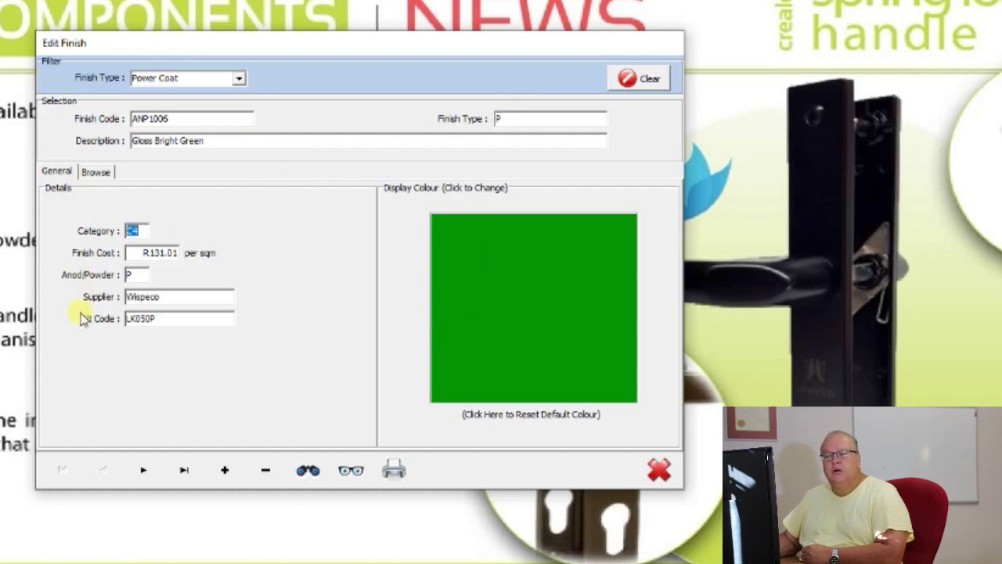
pyautogui.click(143, 253)
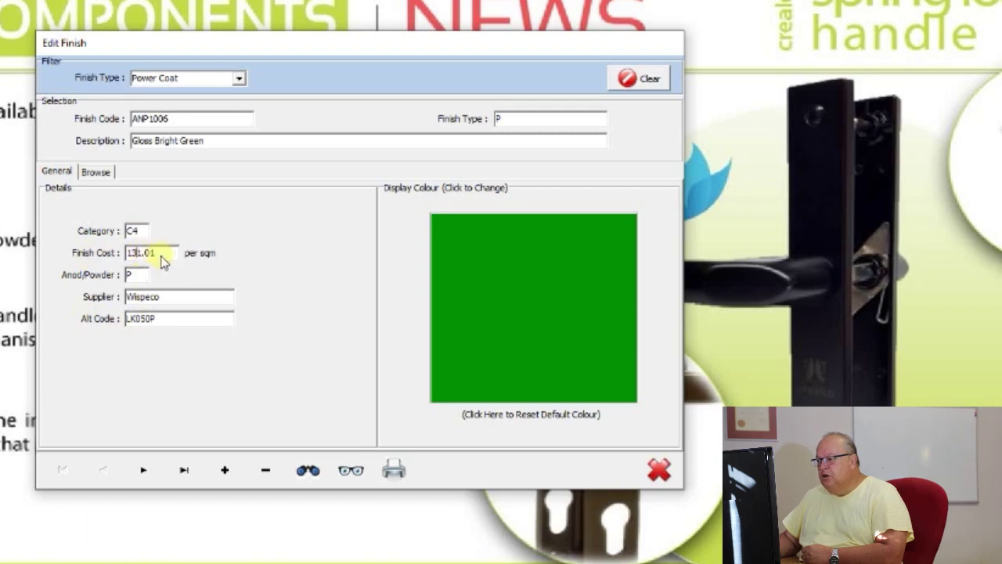
pyautogui.moveTo(174, 253); pyautogui.dragTo(125, 253)
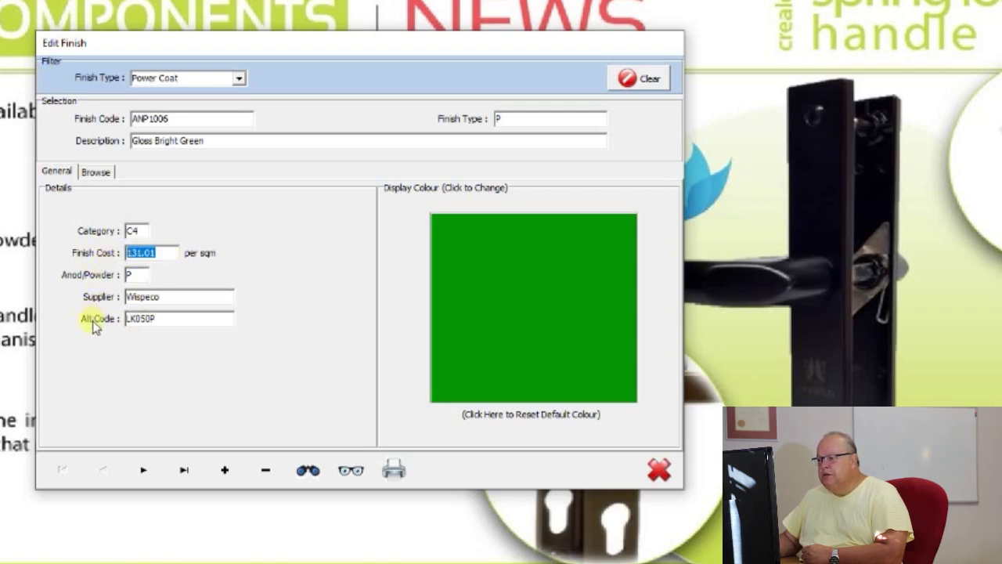
pyautogui.click(98, 298)
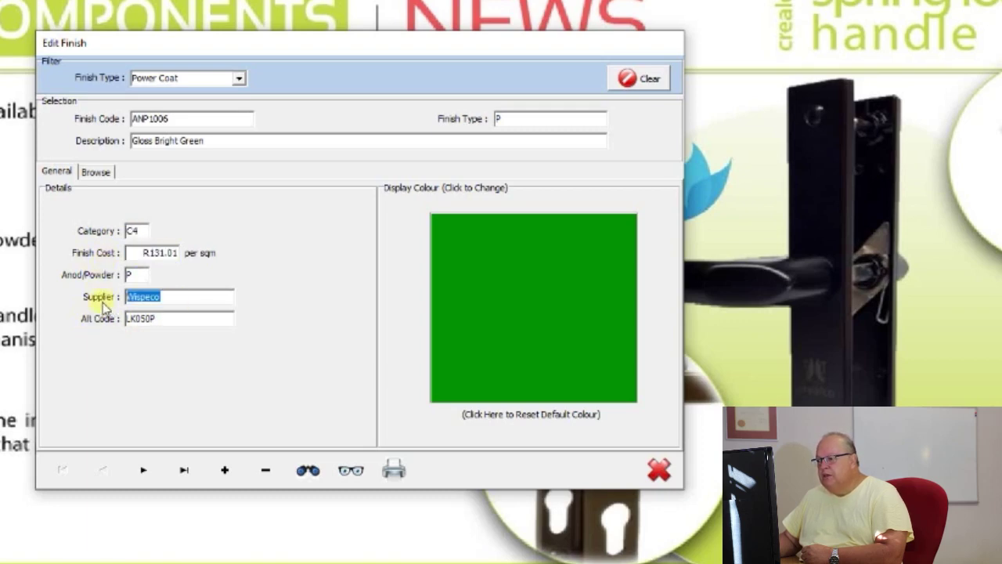
pyautogui.press('Tab')
pyautogui.click(175, 320)
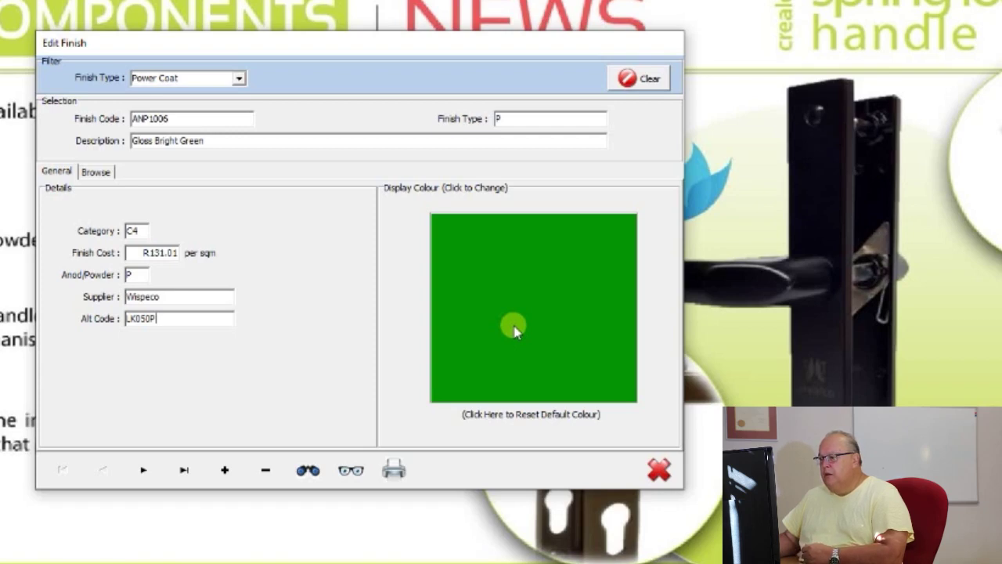
# Step: Step forward through the power coat finishes to Gloss Dark Burgundy and back to Gloss Fence Green
pyautogui.click(143, 470)
pyautogui.click(143, 470)
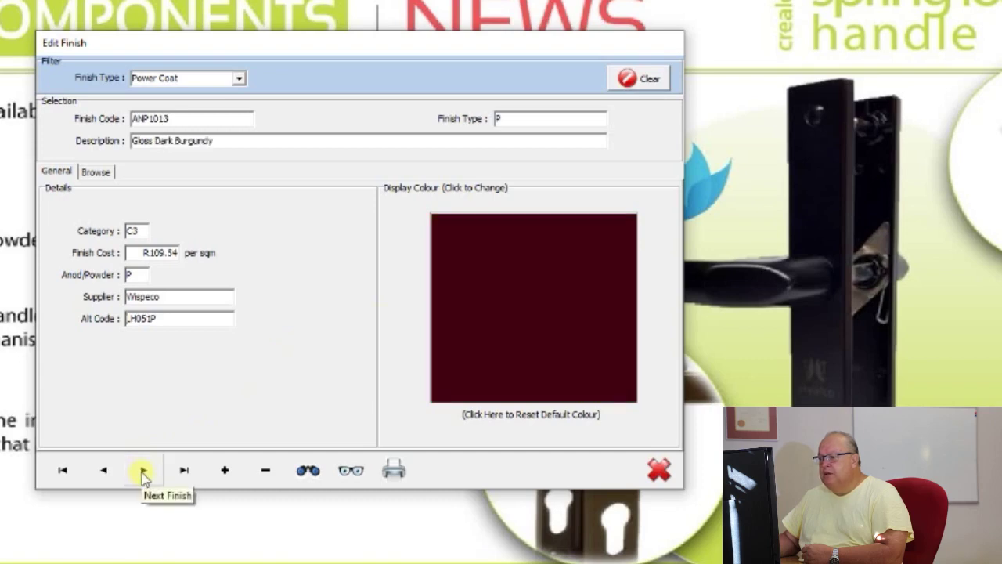
pyautogui.click(105, 471)
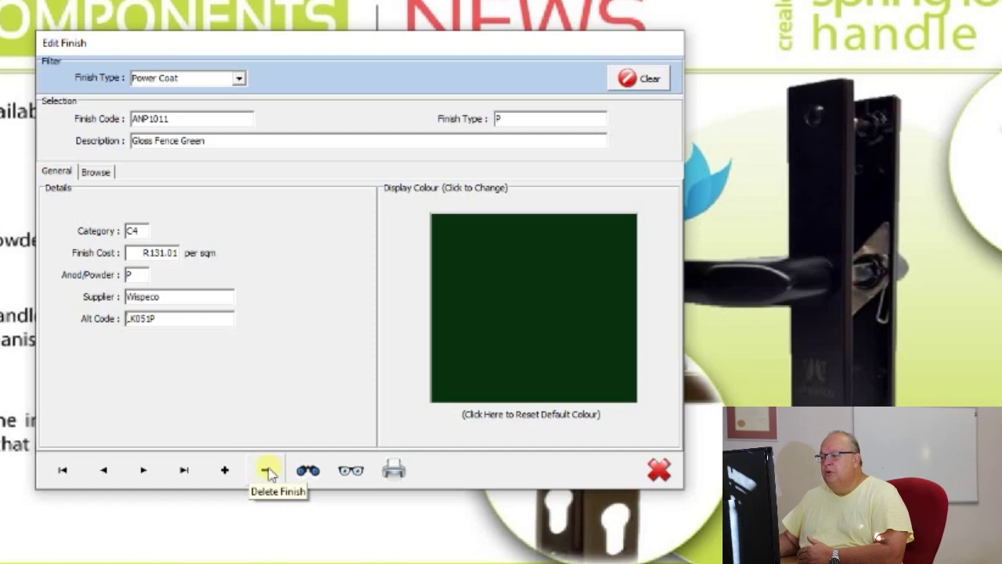
# Step: Search the finishes for "blue" and open Matt Teal Blue from the matching entries
pyautogui.click(308, 471)
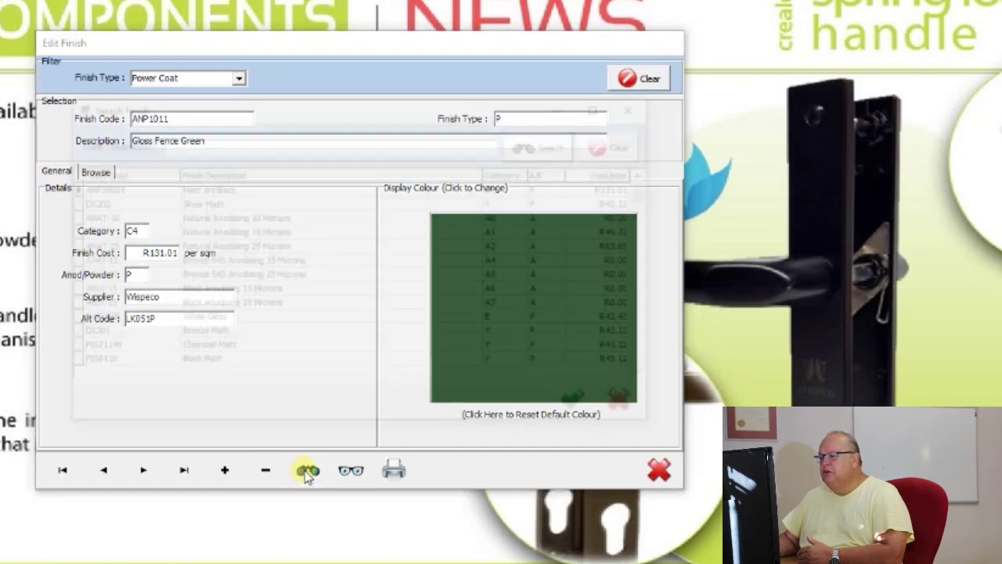
pyautogui.click(219, 145)
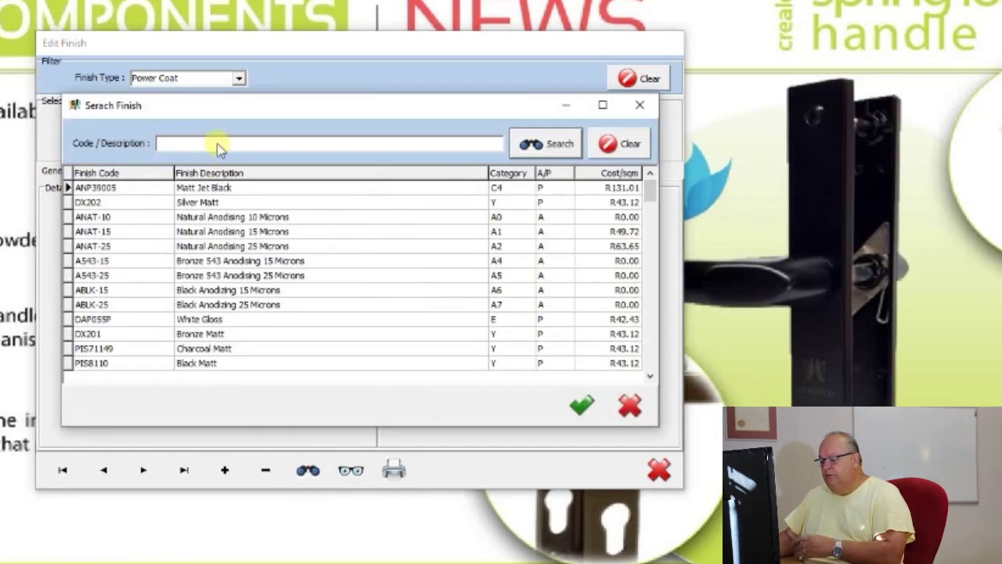
pyautogui.write('blue')
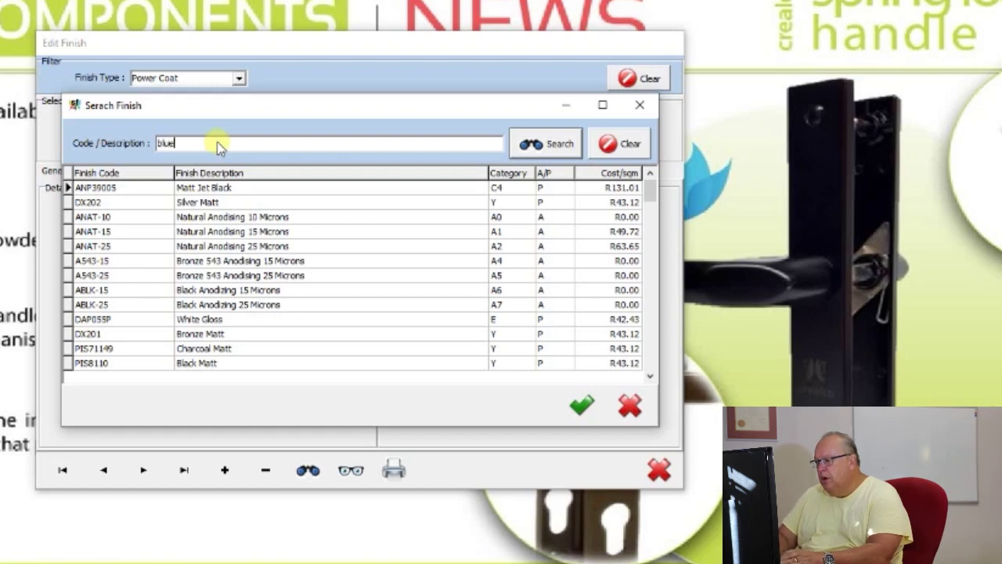
pyautogui.press('Return')
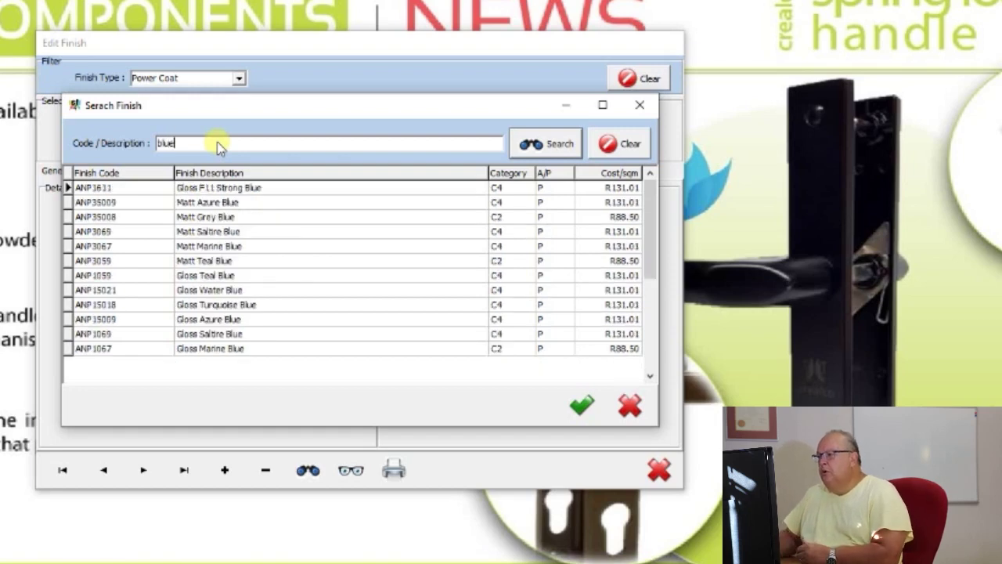
pyautogui.click(215, 216)
pyautogui.click(213, 231)
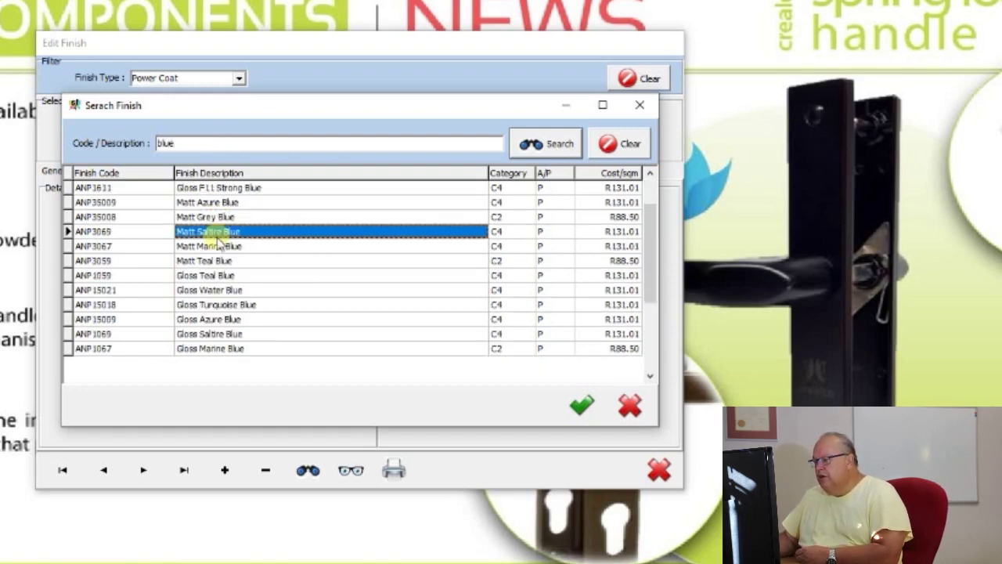
pyautogui.doubleClick(215, 260)
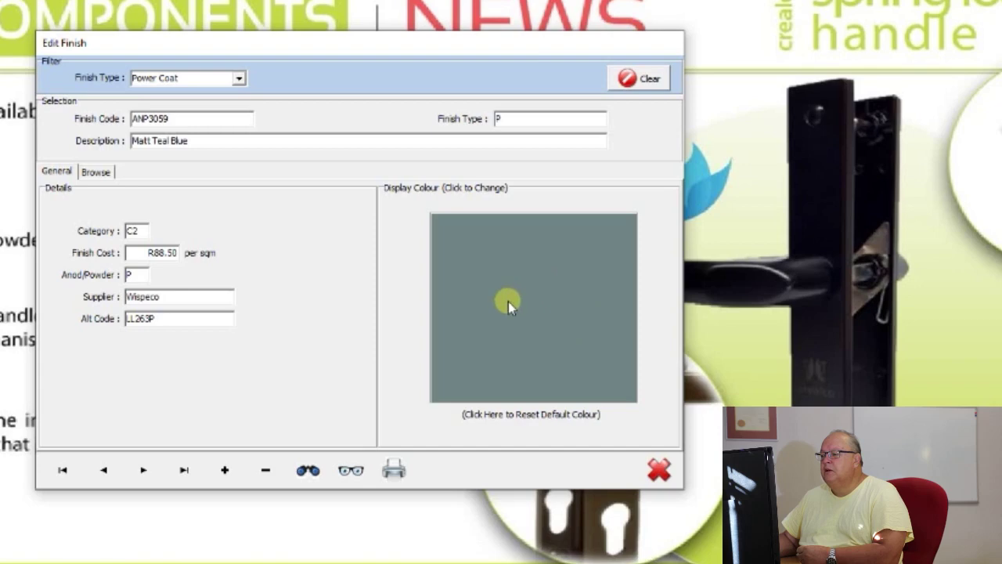
# Step: Open the finish browse list and look through the entries from Matt Teal Blue down to Black Bronze C2
pyautogui.click(351, 472)
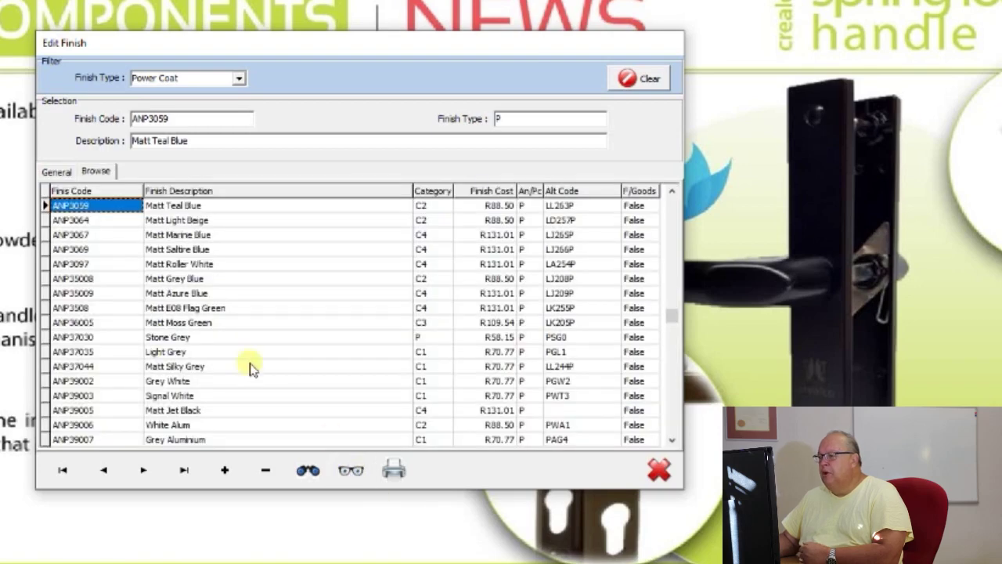
pyautogui.click(180, 264)
pyautogui.click(219, 353)
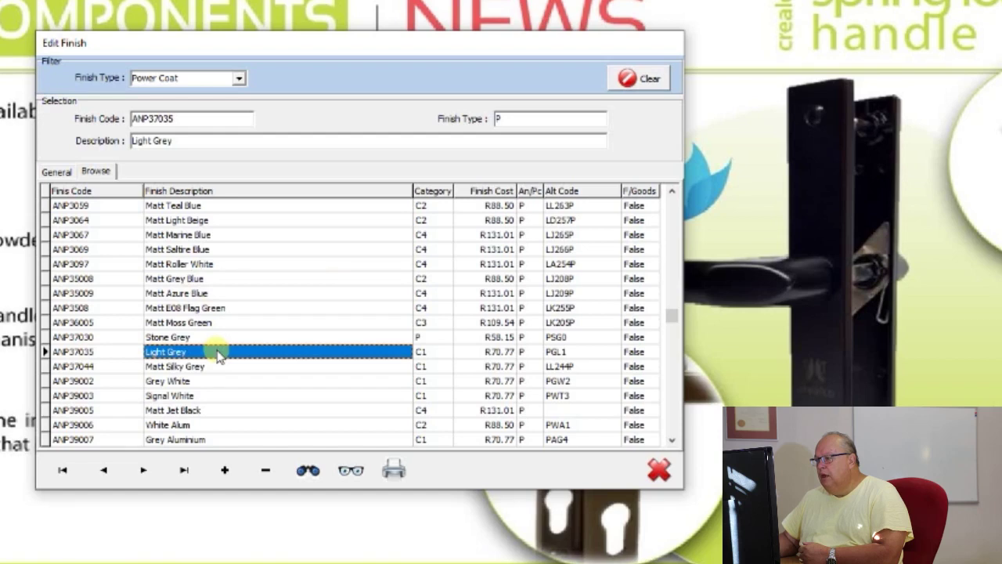
pyautogui.scroll(-18, 219, 353)
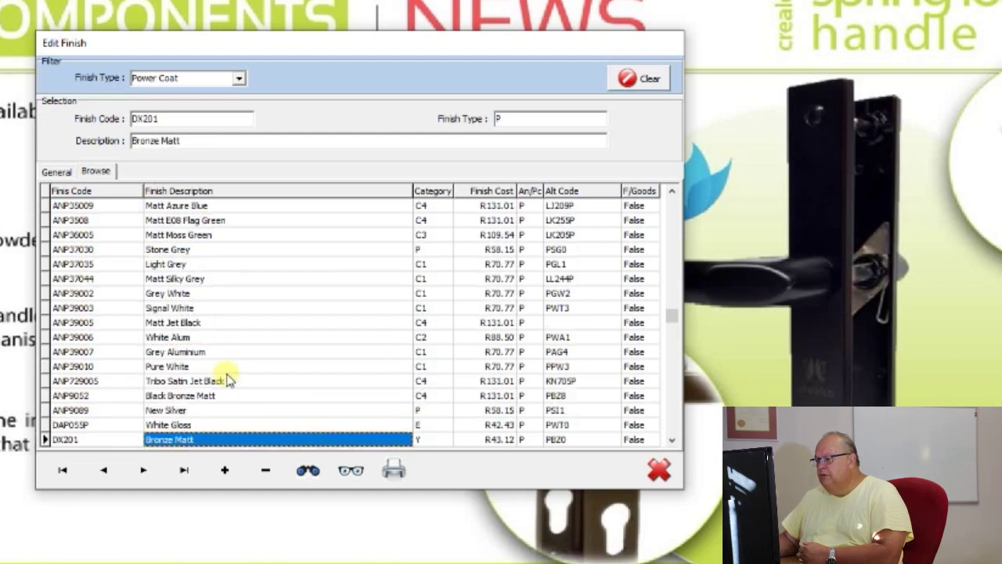
pyautogui.scroll(-6, 234, 361)
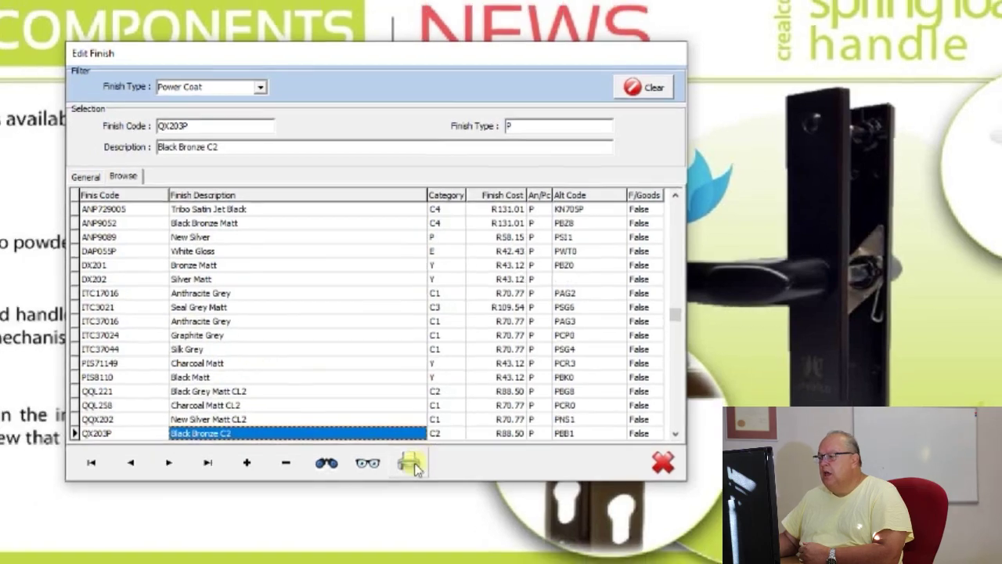
# Step: Preview the finish report, look over the colours and square meter prices on its first page, and close it
pyautogui.click(411, 463)
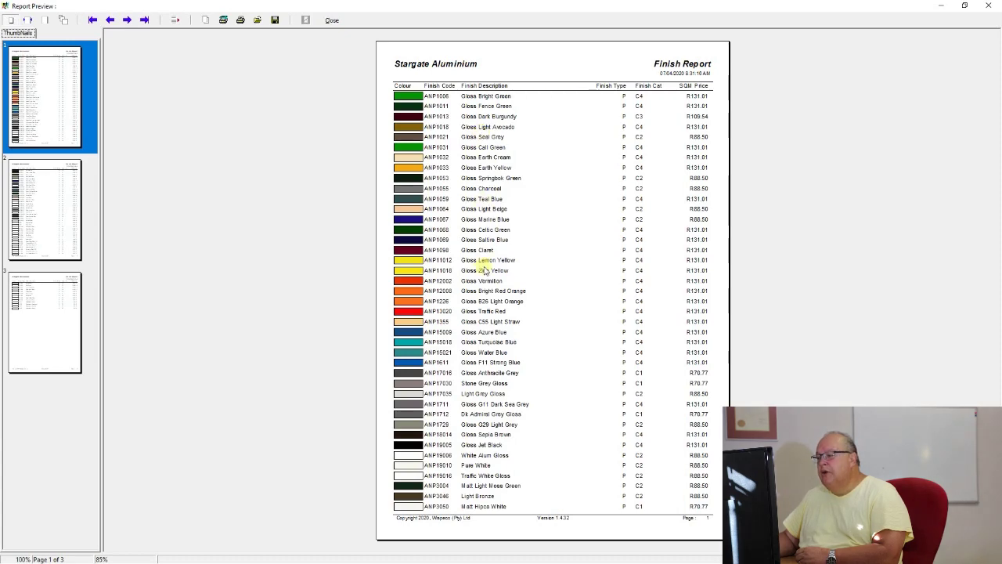
pyautogui.scroll(-2, 487, 288)
pyautogui.scroll(2, 487, 288)
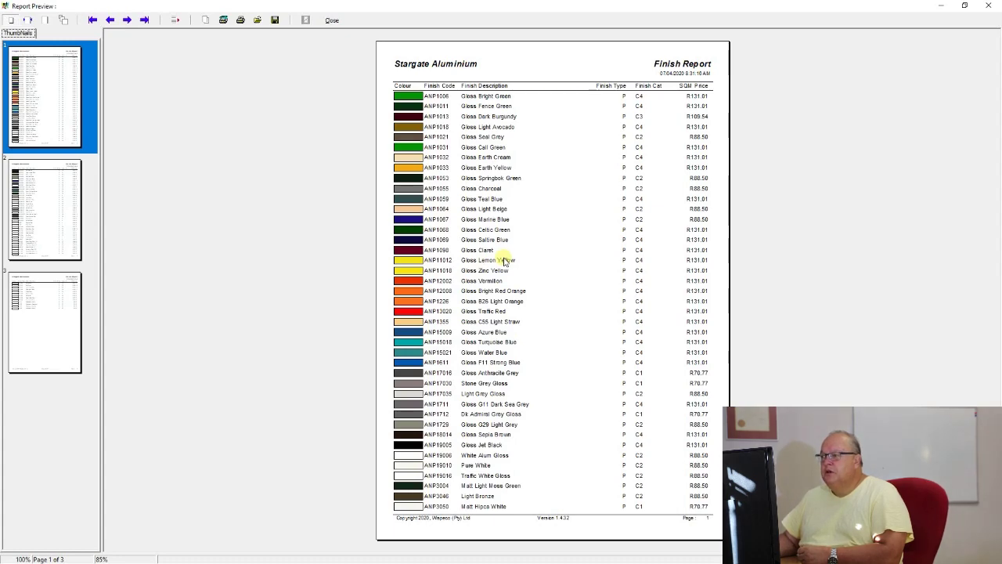
pyautogui.click(332, 20)
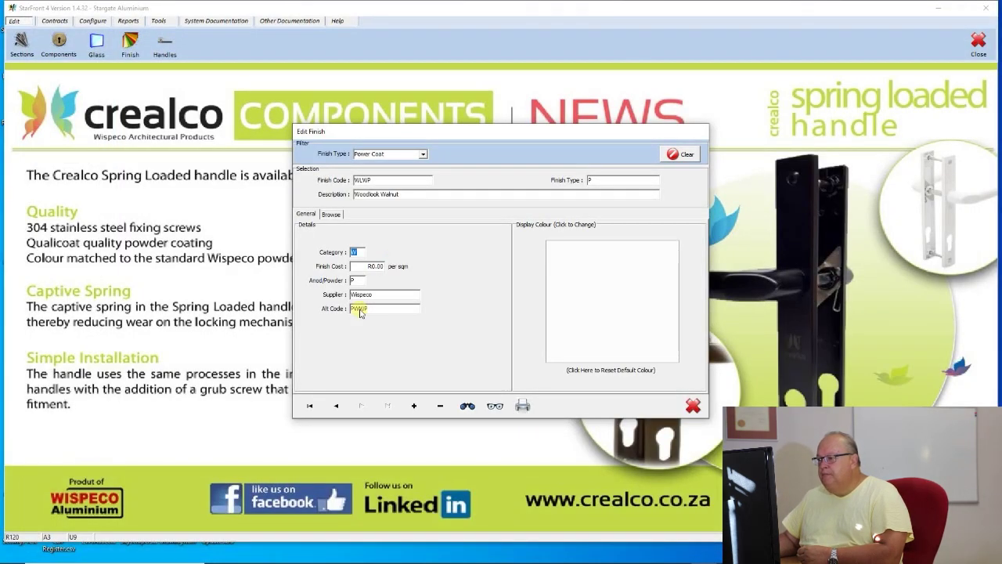
# Step: Go to the first power coat finish and add a new one with code MPB01, type P and description "My own powder blue"
pyautogui.click(311, 407)
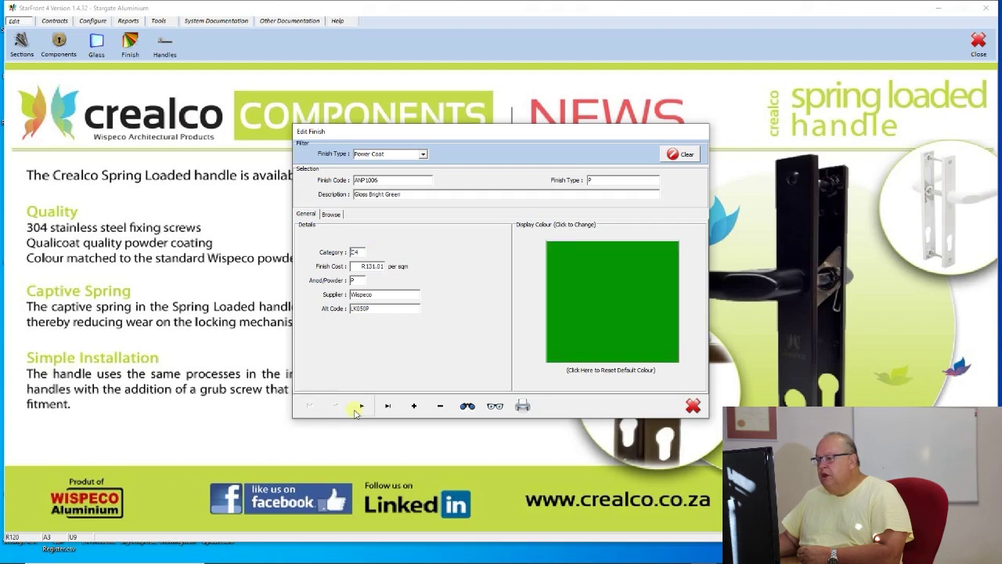
pyautogui.click(415, 407)
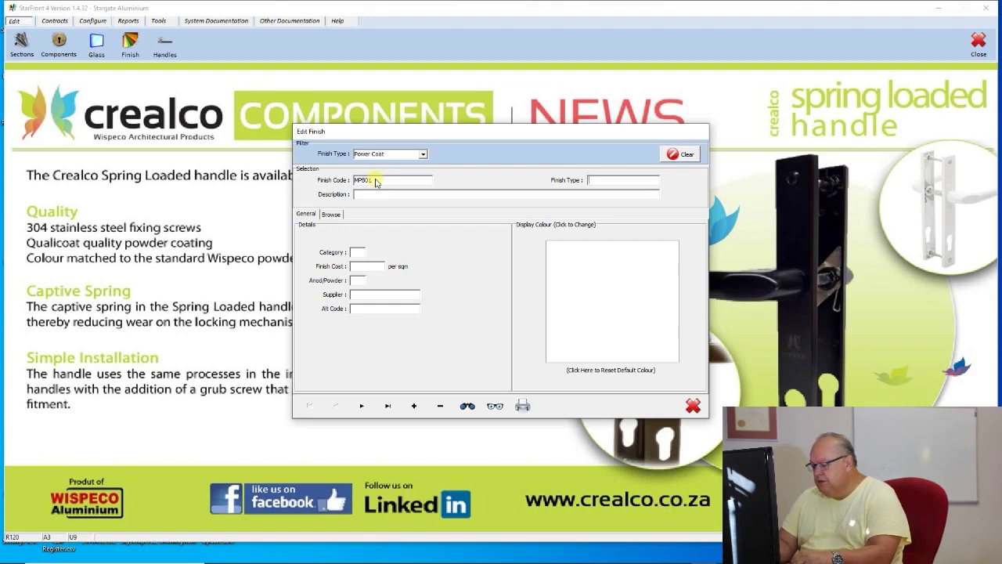
pyautogui.press('Tab')
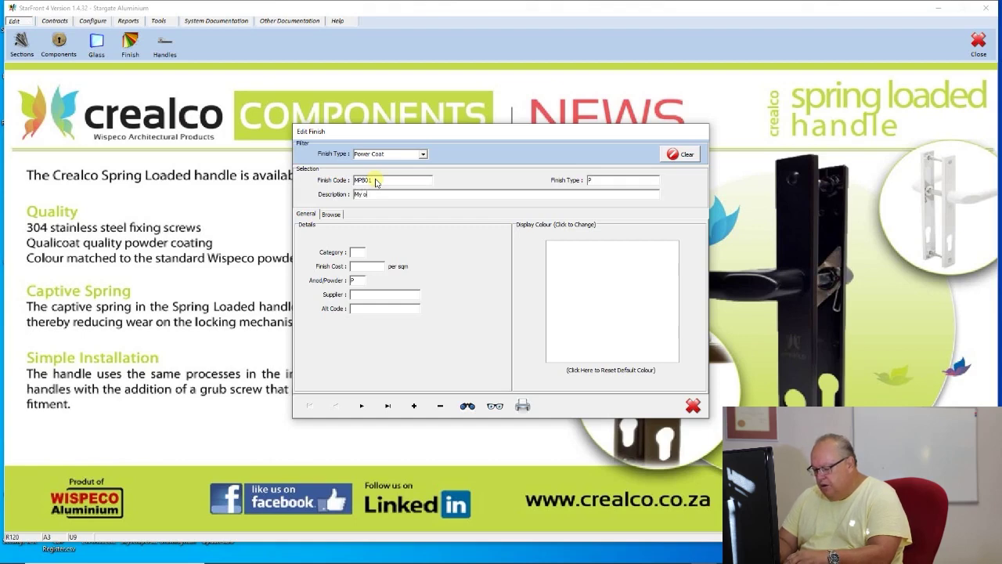
pyautogui.write('owder blue')
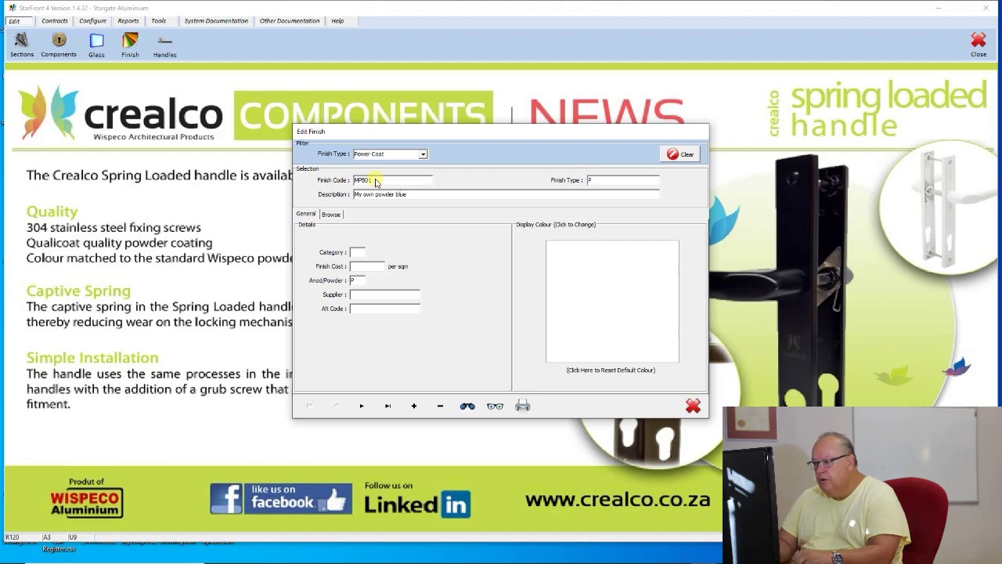
# Step: Set the new finish's category to P, its cost to R120.00 per sqm and its supplier to ABC Powder
pyautogui.click(358, 254)
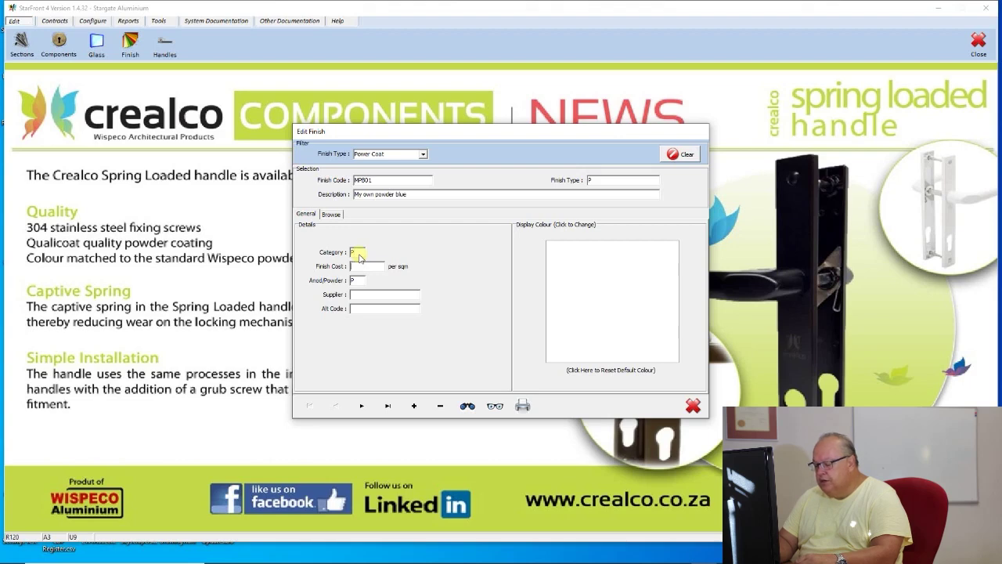
pyautogui.write('120')
pyautogui.press('Tab')
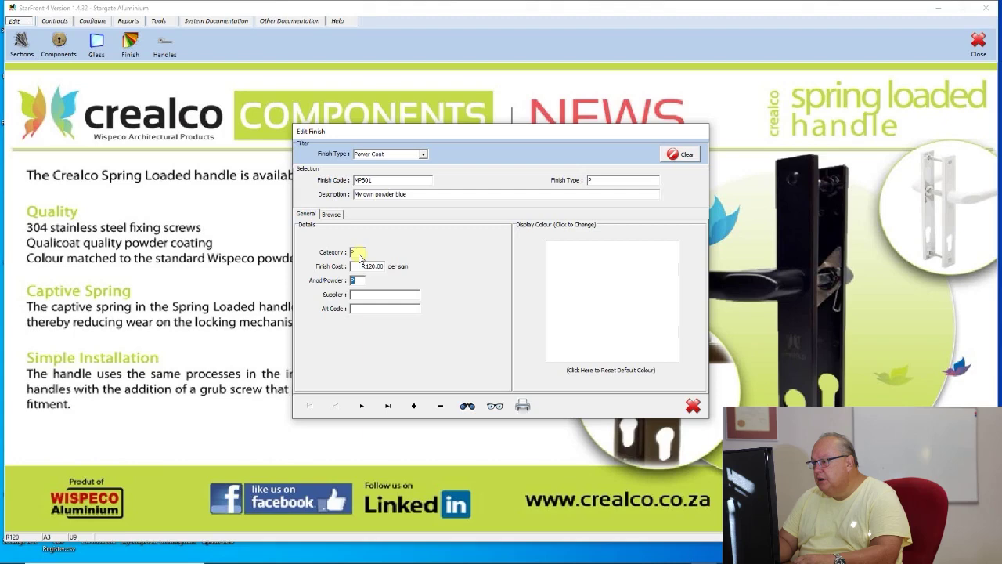
pyautogui.click(365, 293)
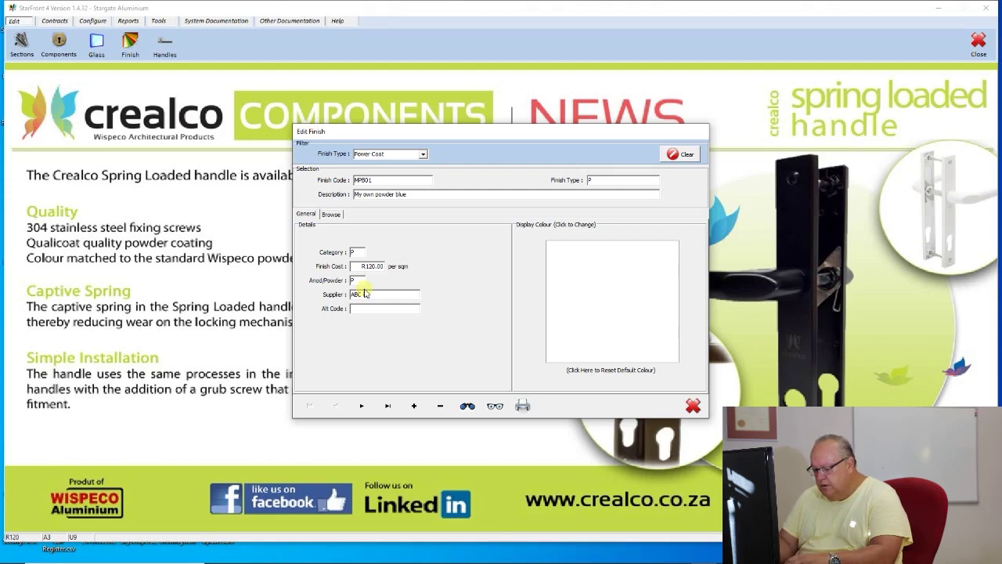
pyautogui.write('ABC Powder')
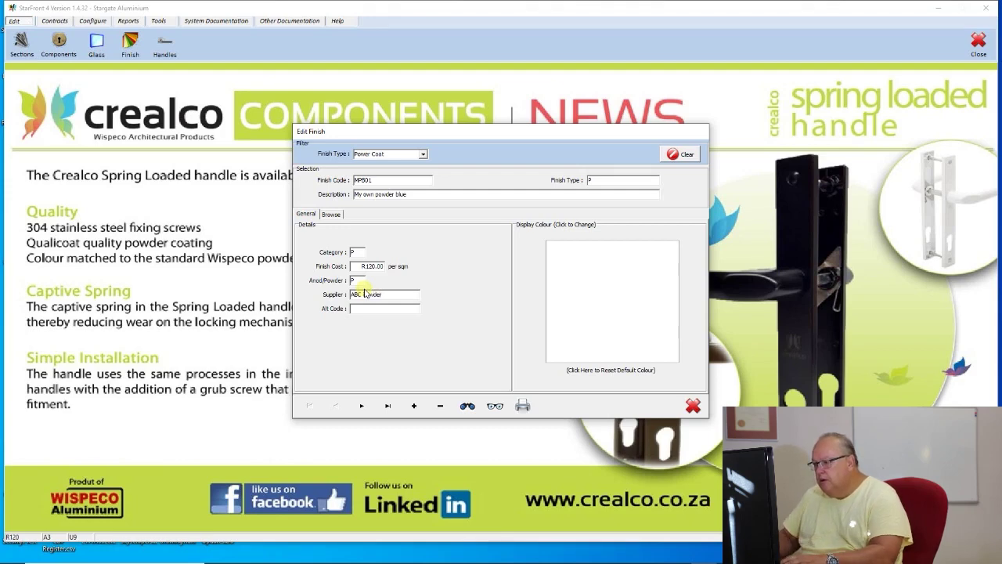
pyautogui.click(376, 311)
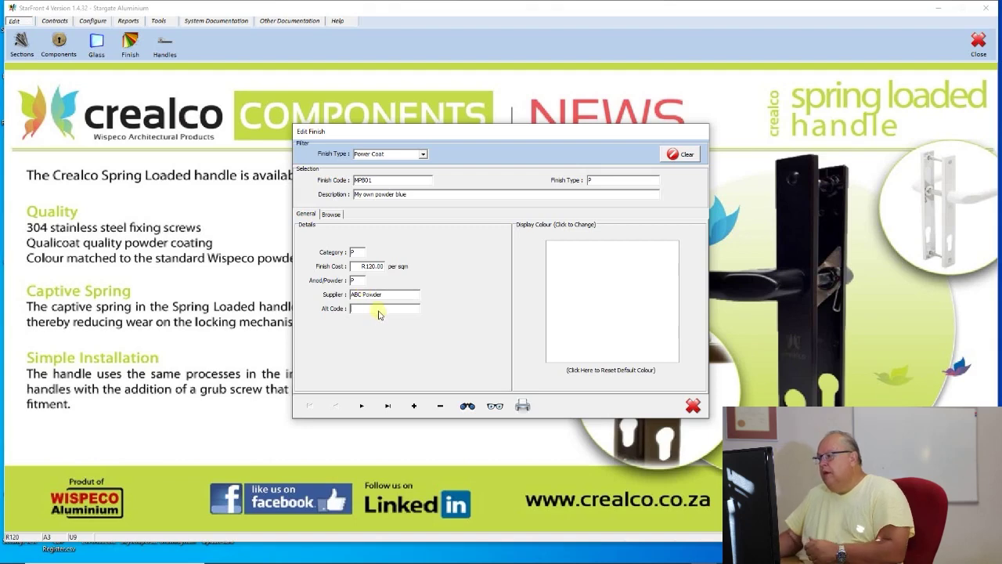
# Step: Mix a pale blue custom colour (red 203, green 224, blue 235) and apply it as the new finish's display colour
pyautogui.click(605, 305)
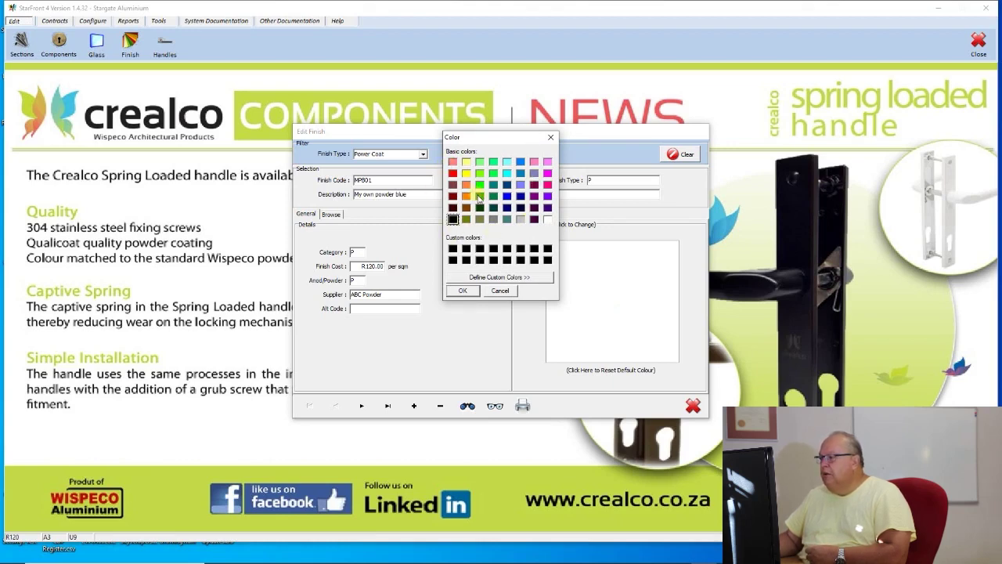
pyautogui.click(484, 278)
pyautogui.moveTo(618, 243); pyautogui.dragTo(608, 224)
pyautogui.click(615, 292)
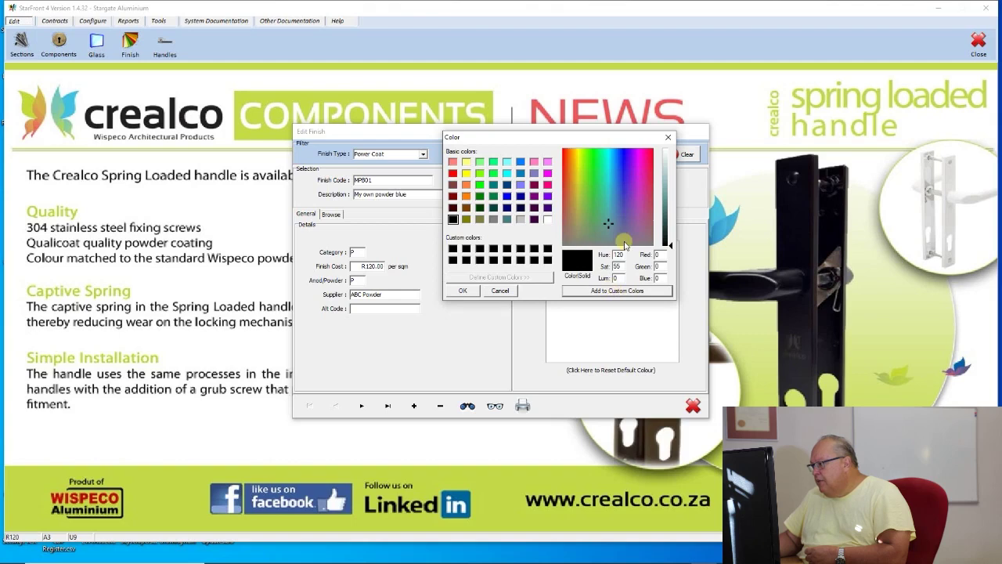
pyautogui.moveTo(667, 249); pyautogui.dragTo(669, 164)
pyautogui.click(609, 224)
pyautogui.moveTo(612, 217); pyautogui.dragTo(614, 206)
pyautogui.click(595, 290)
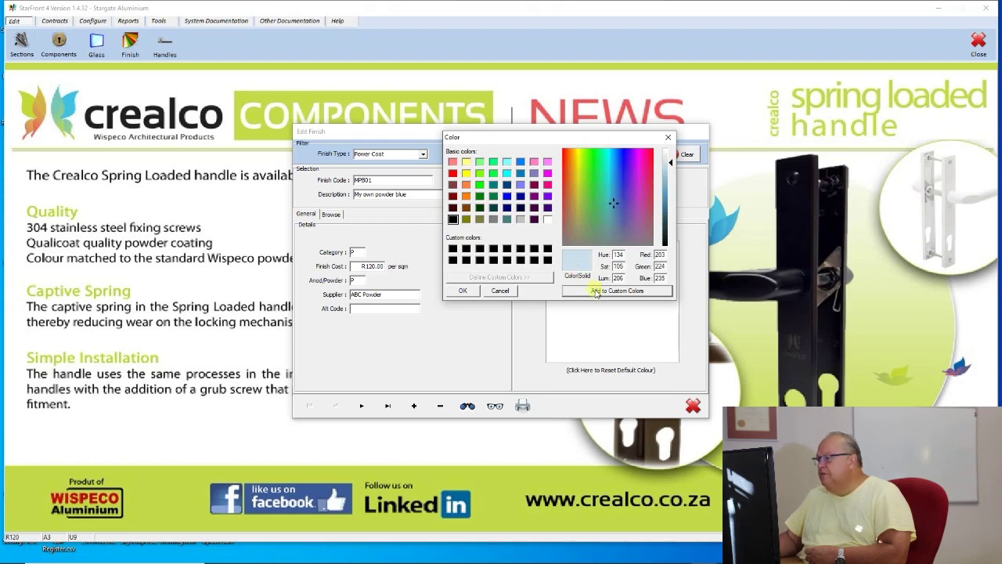
pyautogui.click(452, 260)
pyautogui.click(462, 292)
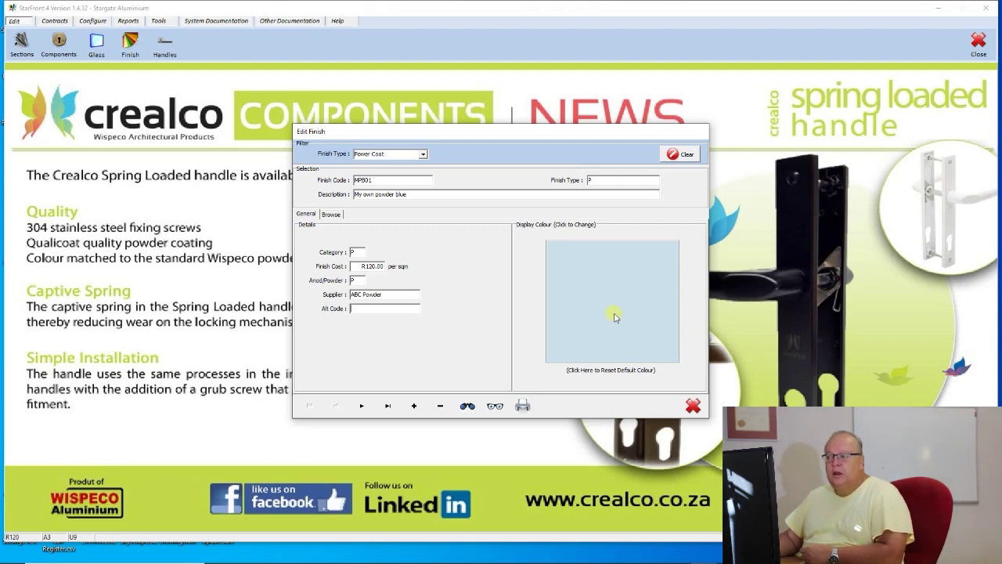
# Step: Delete the "My own powder blue" finish record
pyautogui.click(440, 405)
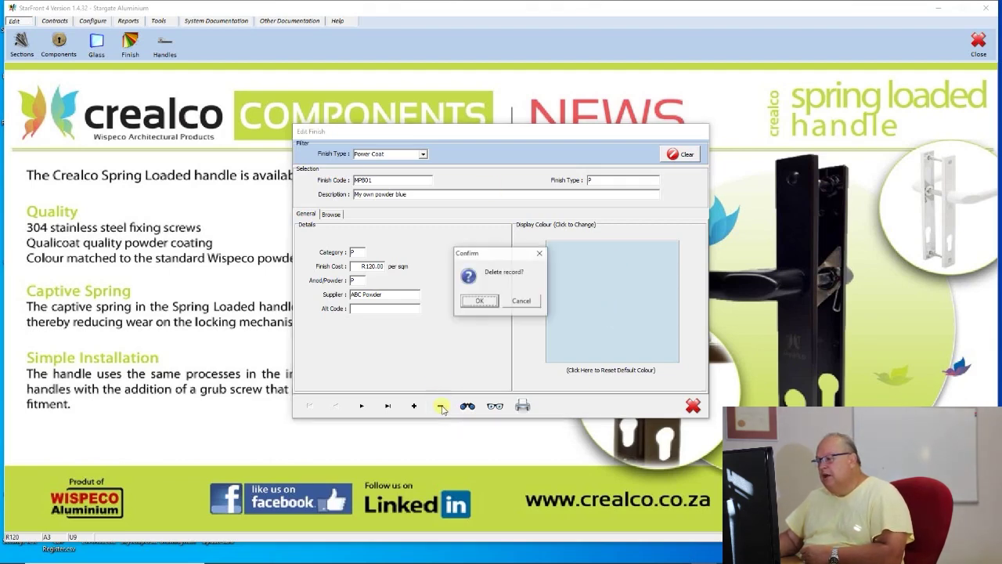
pyautogui.click(479, 301)
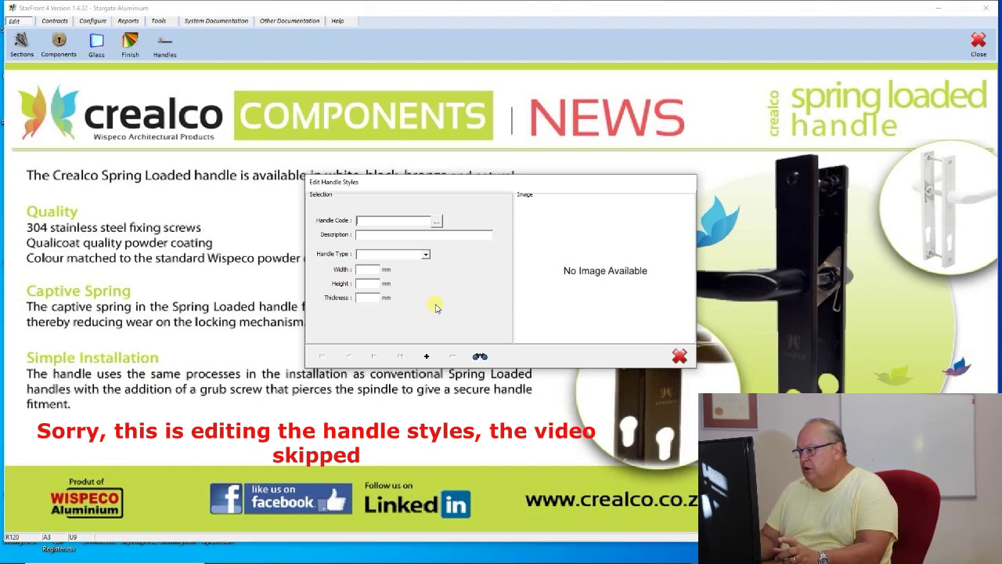
# Step: Add a new handle style and assign it the component HLS-C-BLK, Slimline Handle Blk Cisa, from the Handles and Catches category
pyautogui.click(427, 358)
pyautogui.click(436, 221)
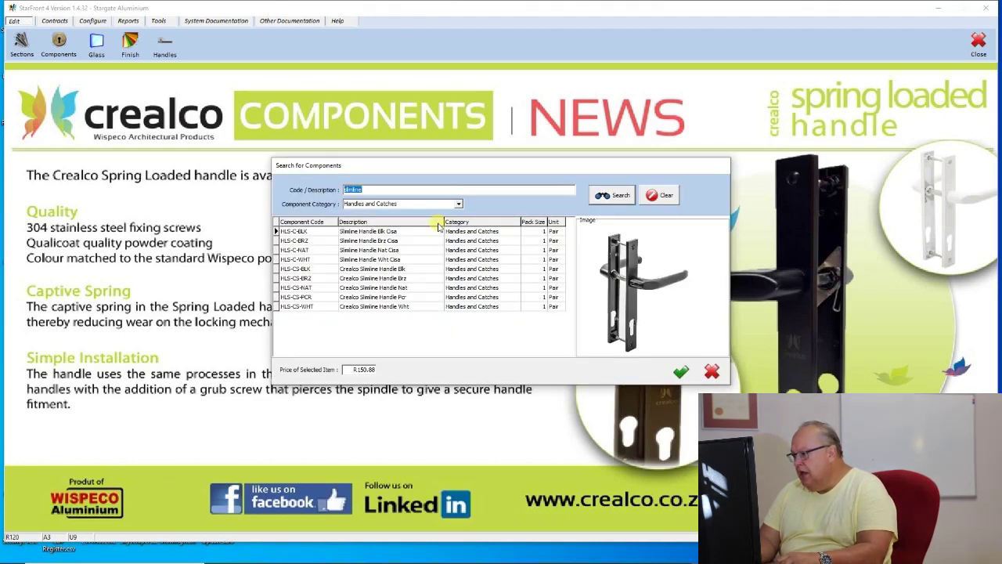
pyautogui.click(398, 241)
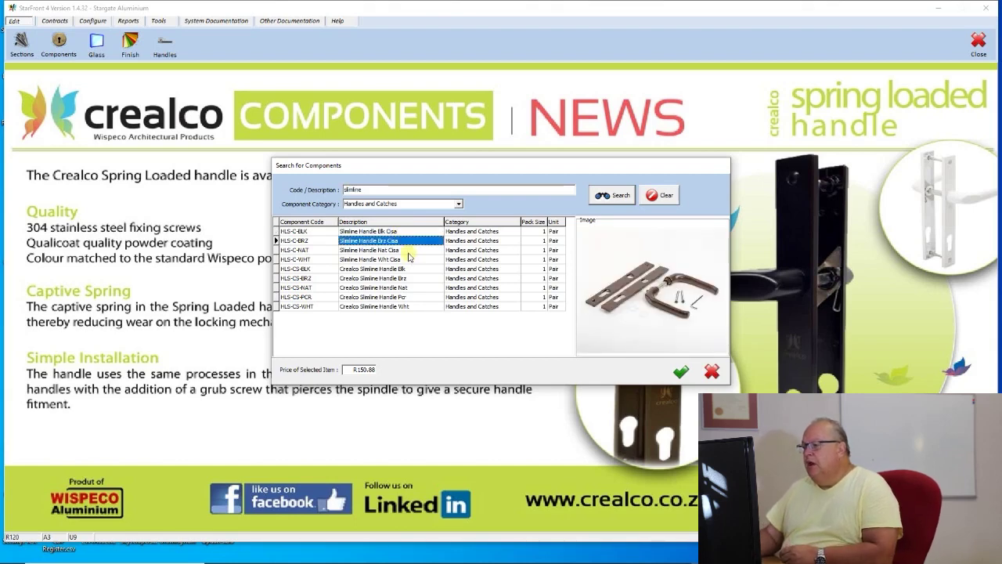
pyautogui.click(374, 231)
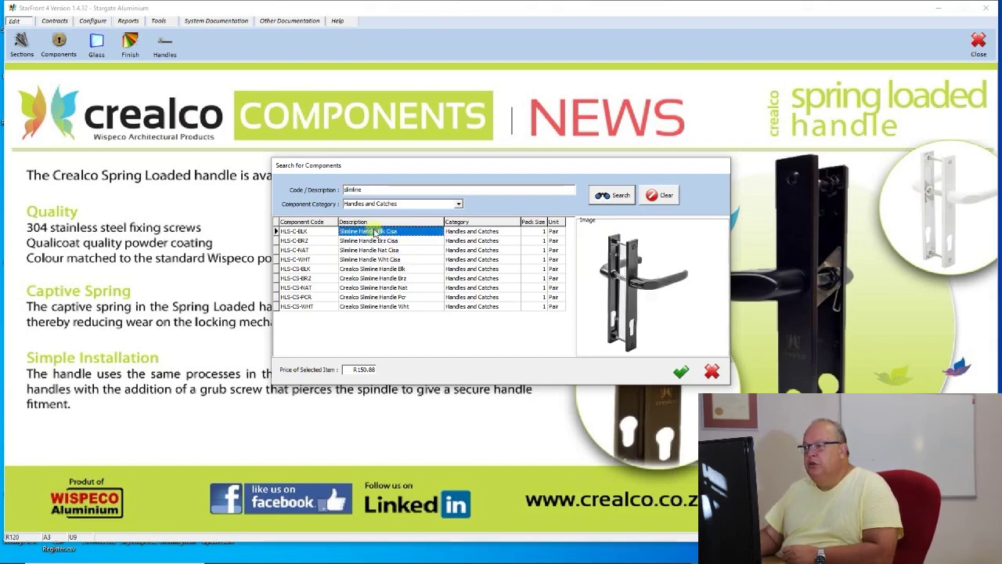
pyautogui.click(680, 371)
# Step: Try the Single handle type for the Slimline handle style, and set its handle type to Regular
pyautogui.click(425, 255)
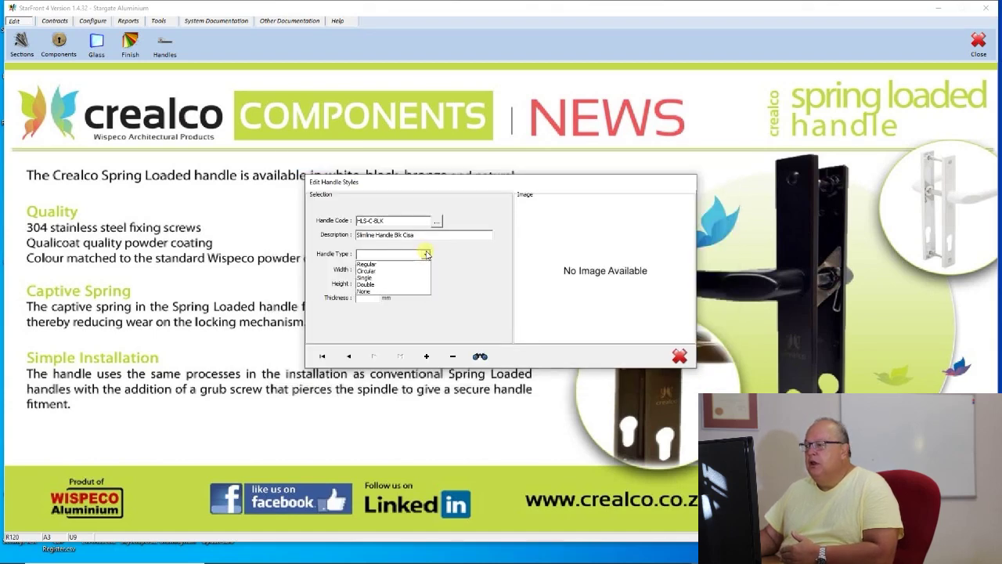
pyautogui.click(368, 278)
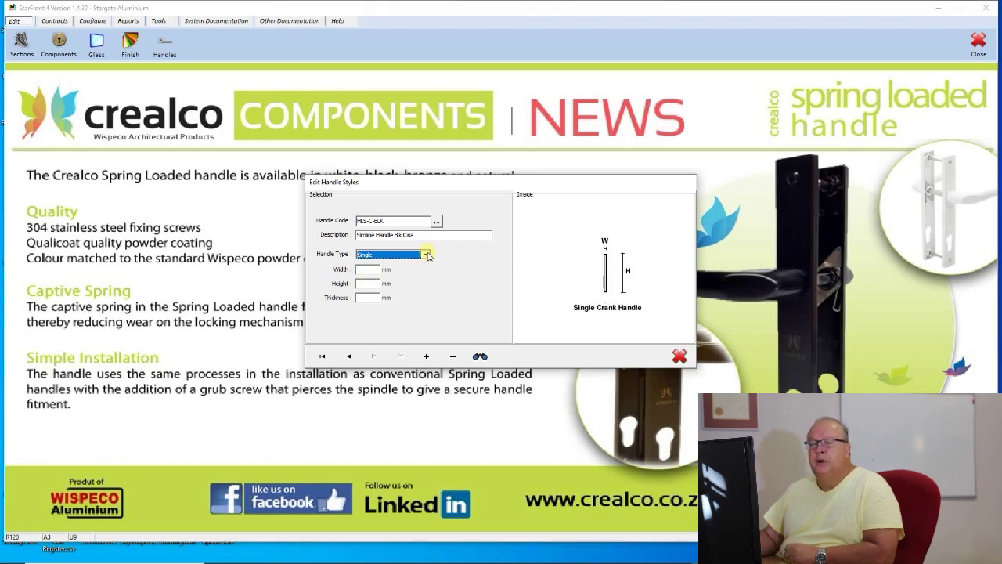
pyautogui.click(425, 255)
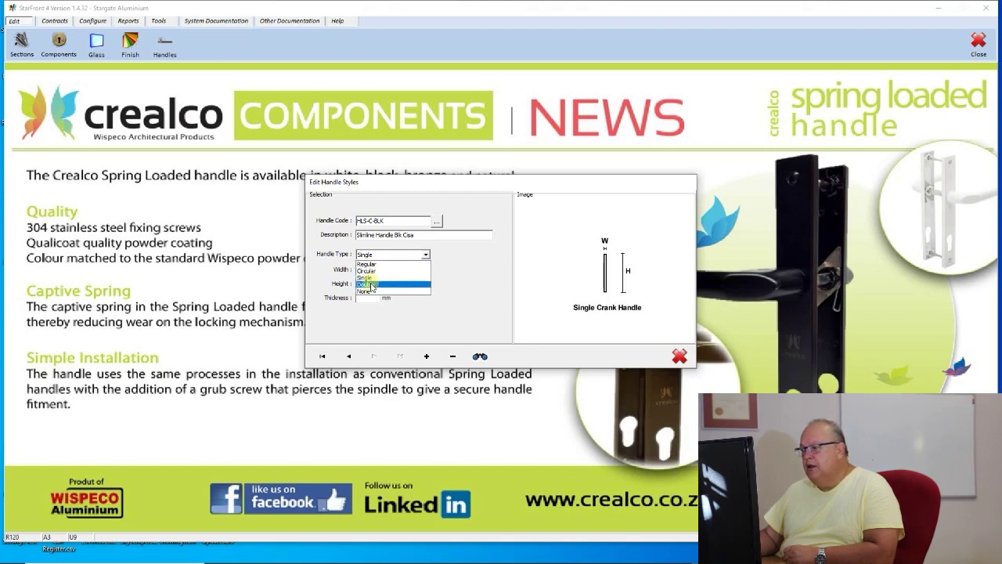
pyautogui.click(374, 264)
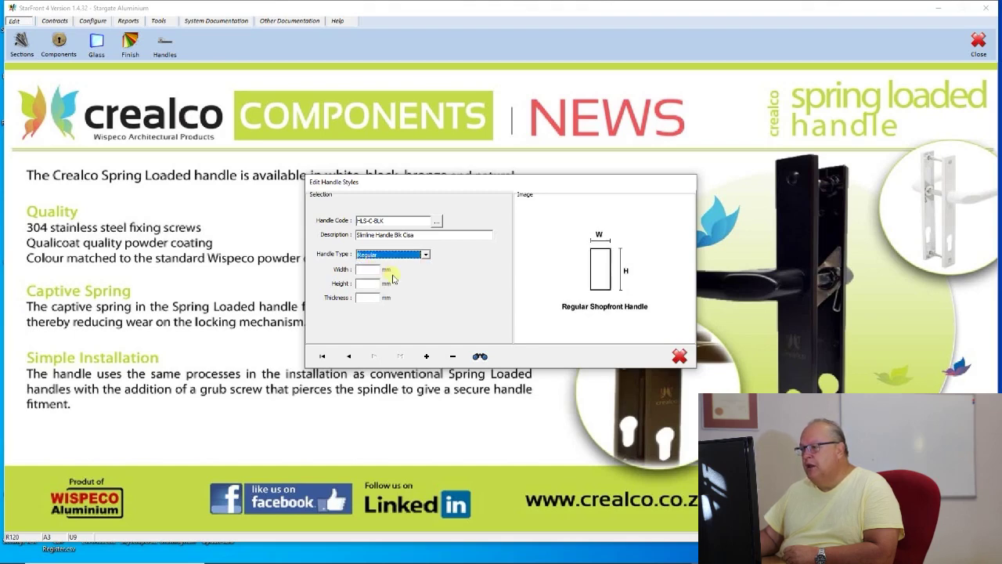